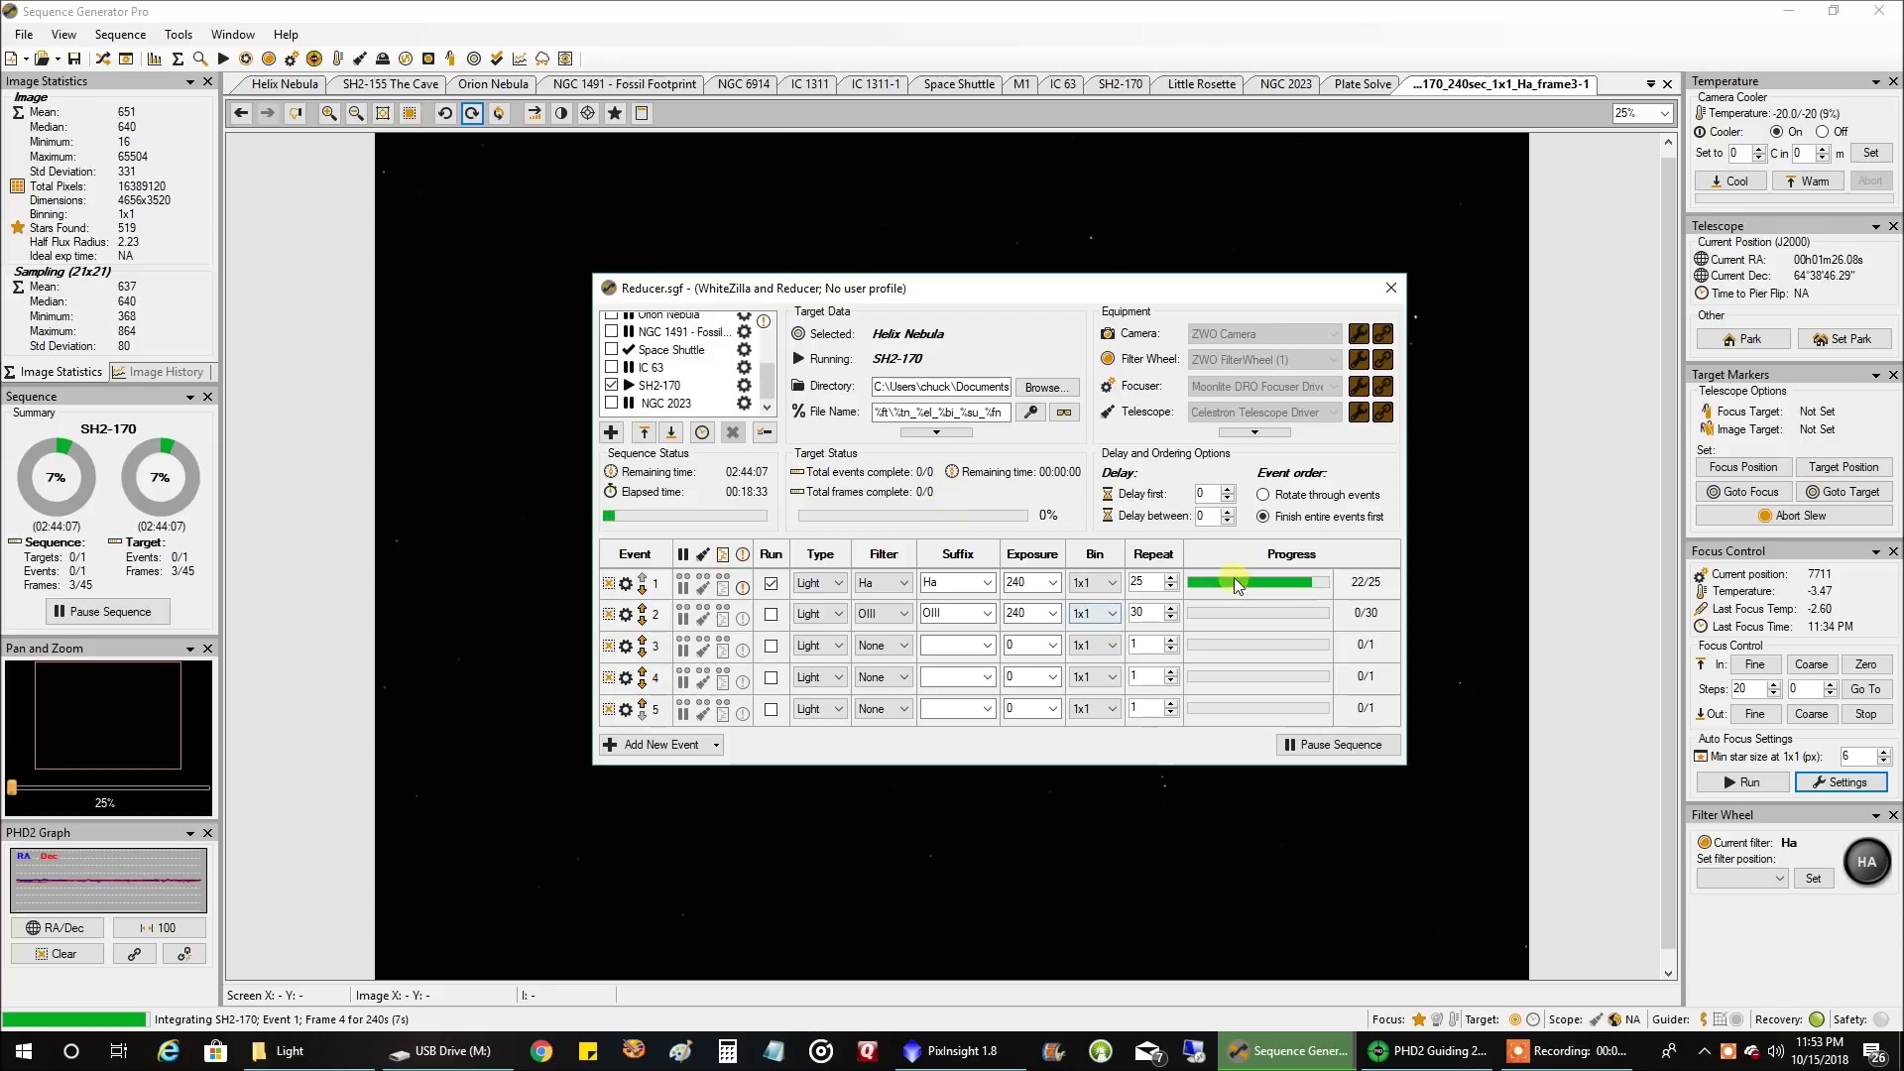
- Enter 150 in event 1's Repeat cell, replacing 25, and commit it
left_click(1141, 582)
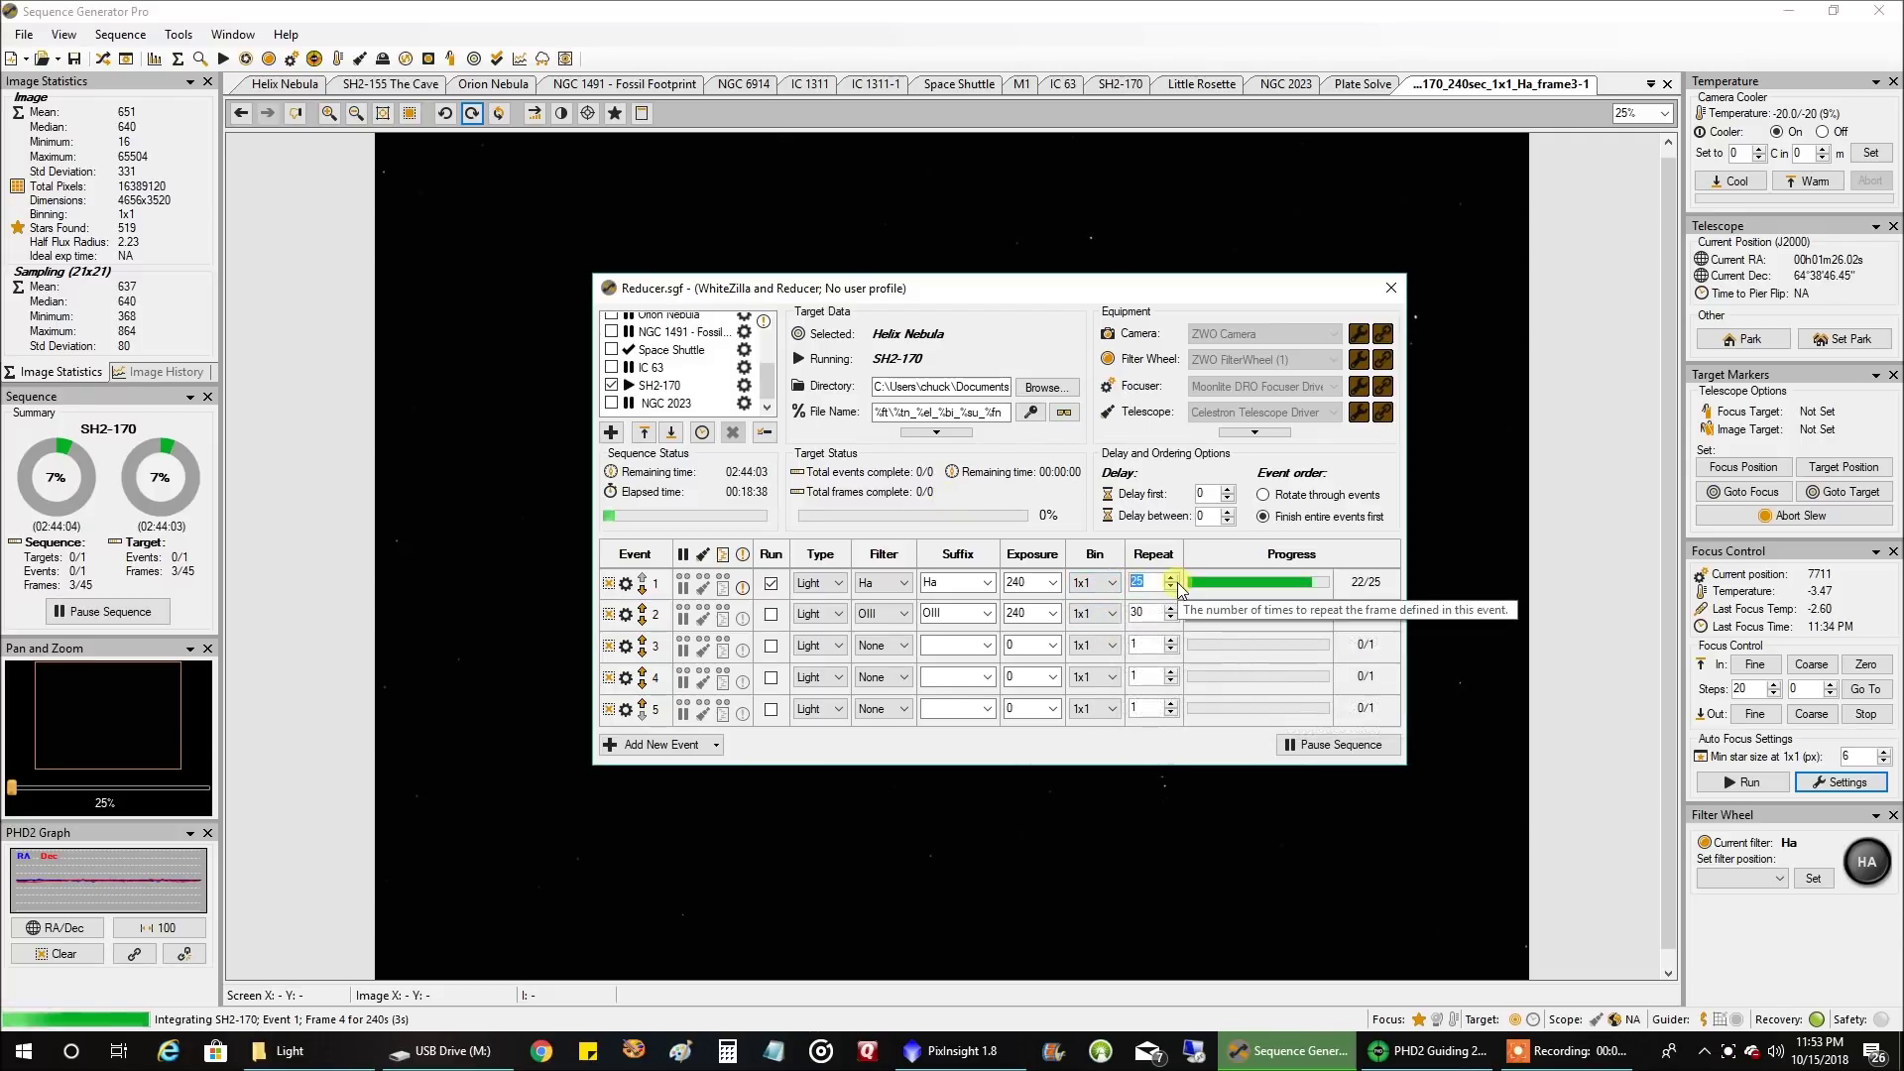
type("150")
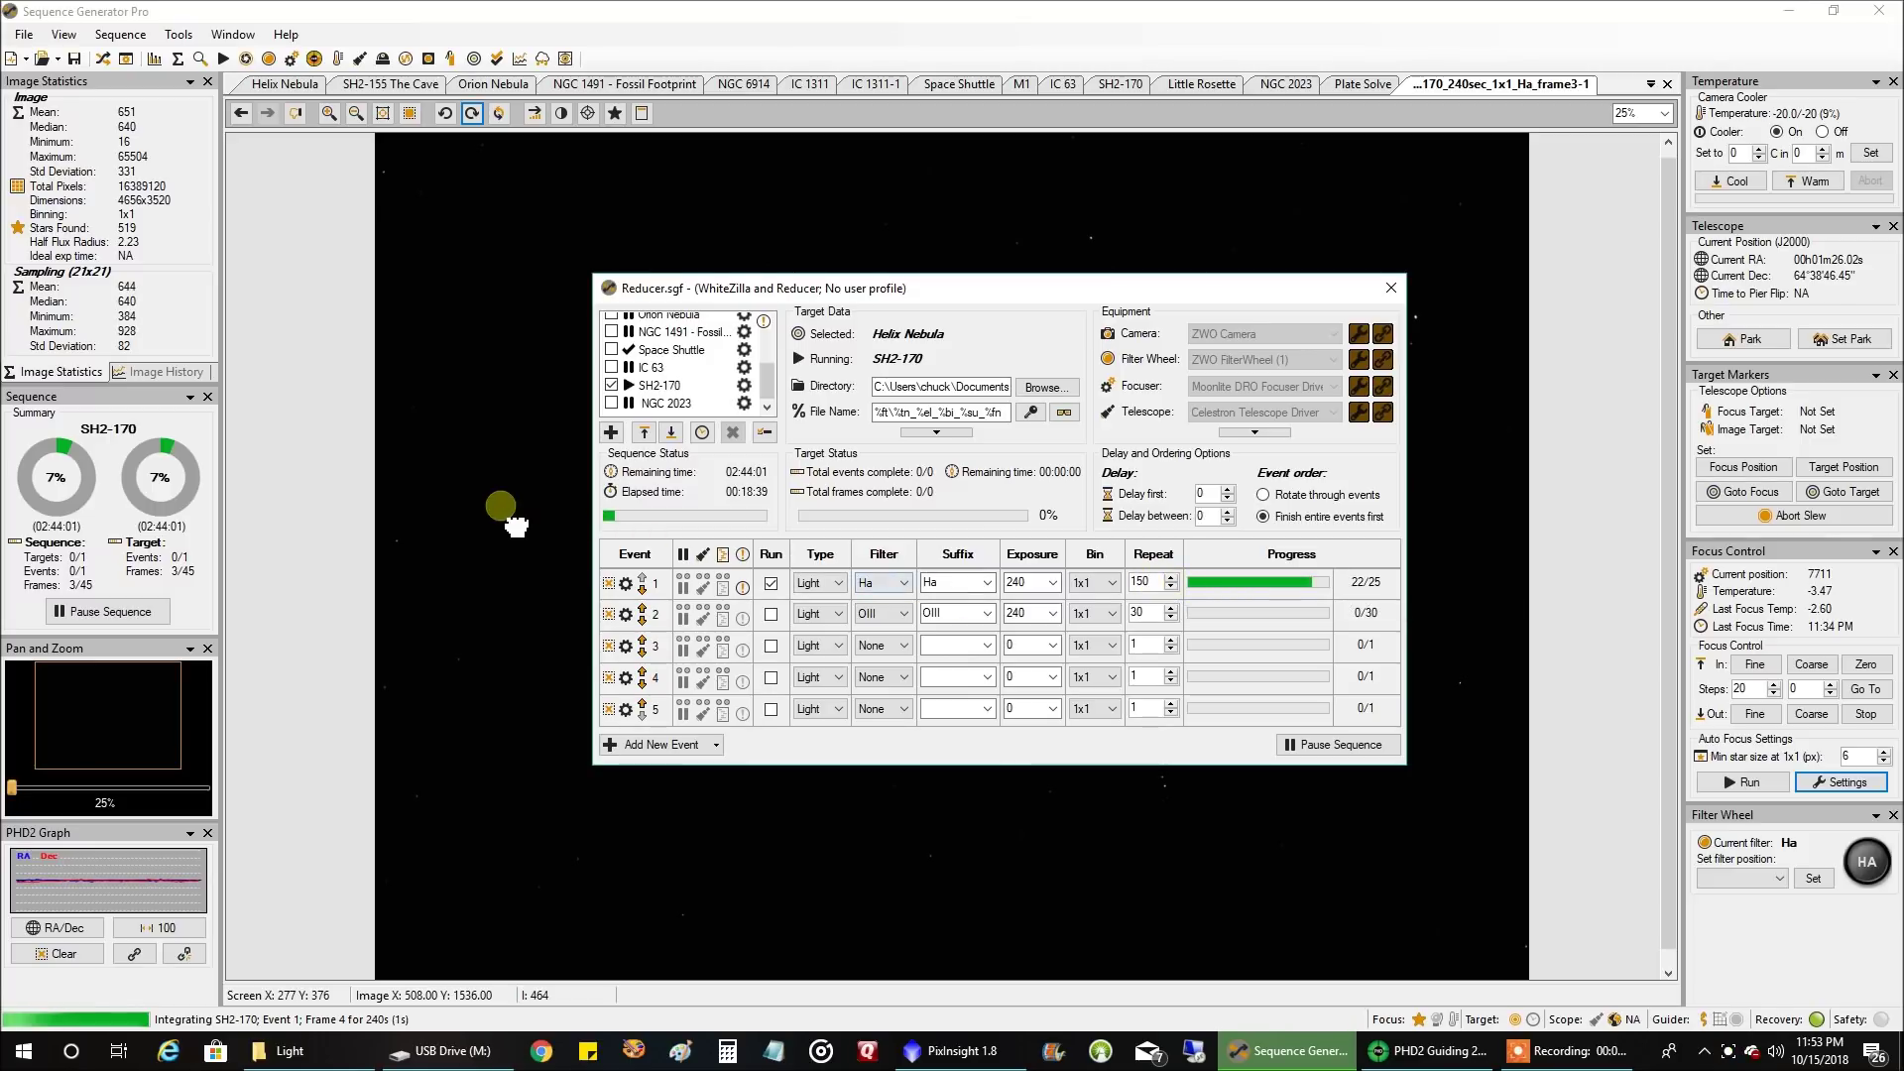
left_click(502, 510)
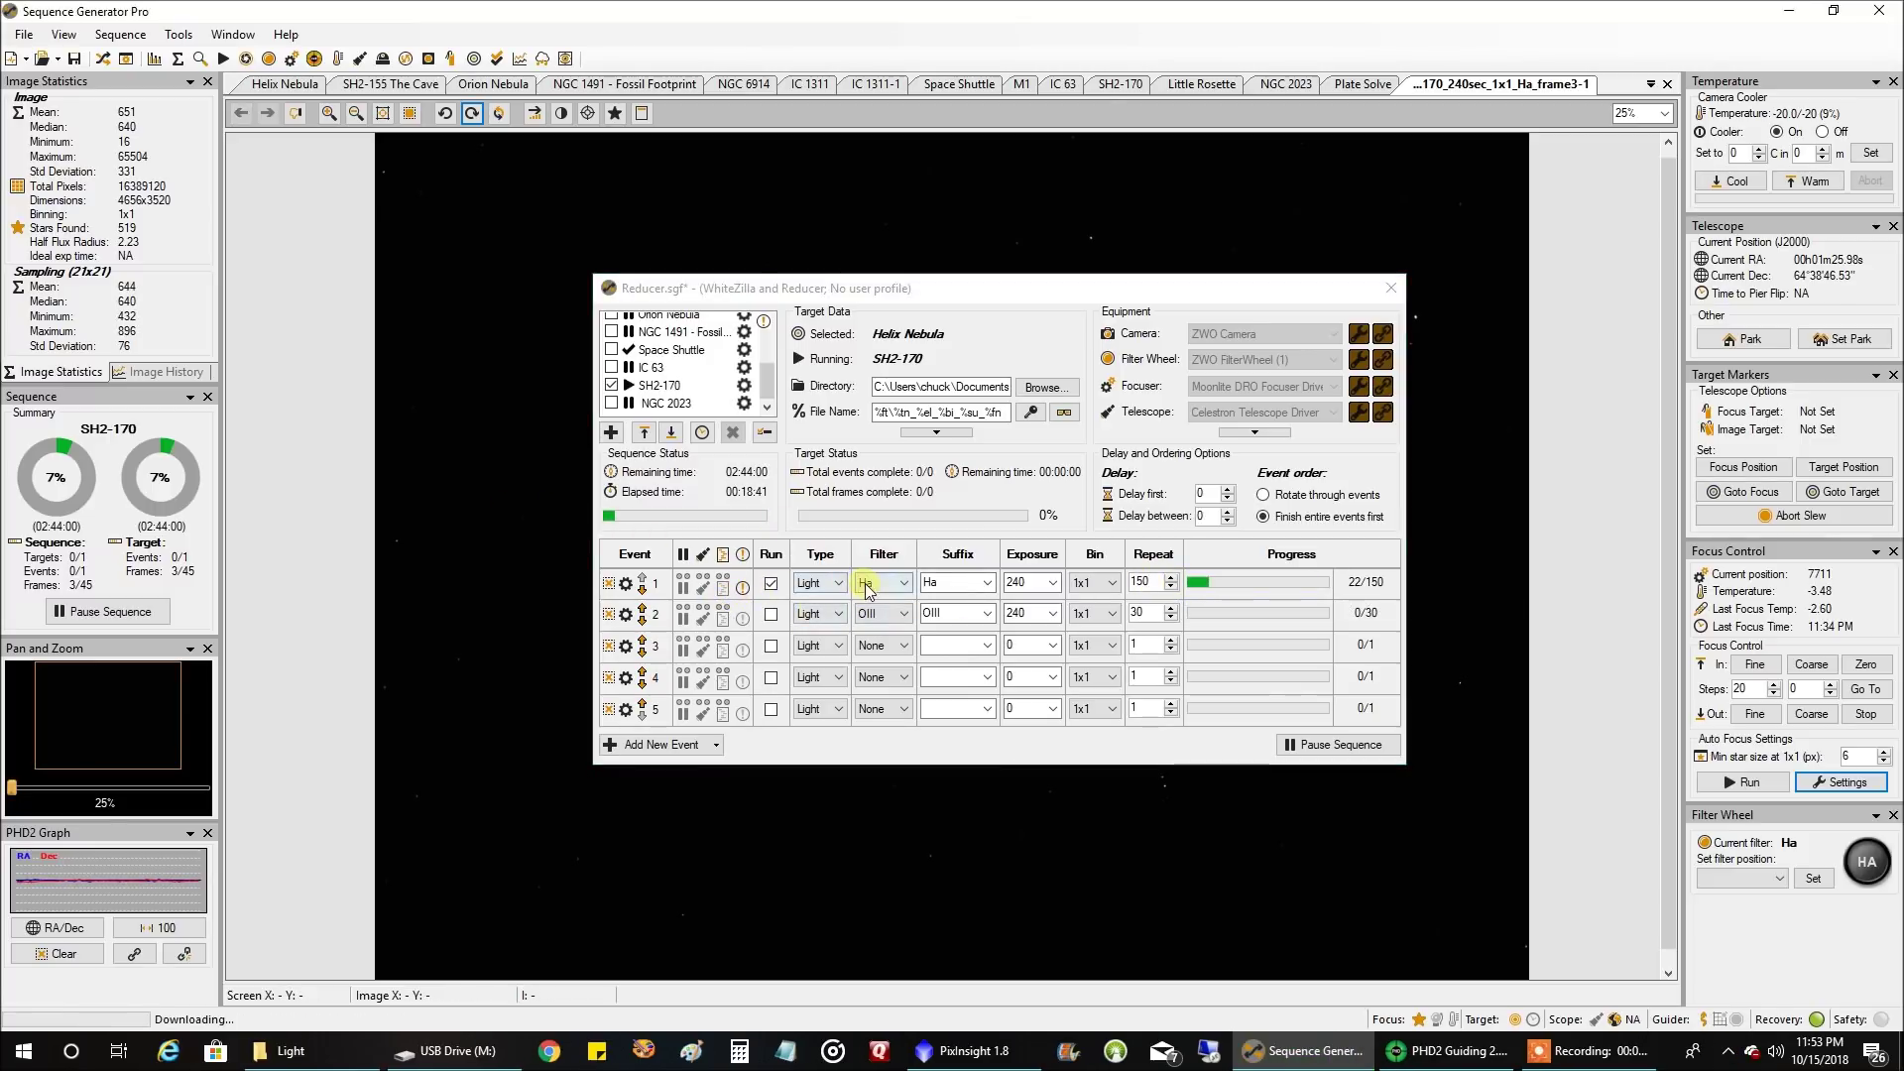
left_click(625, 587)
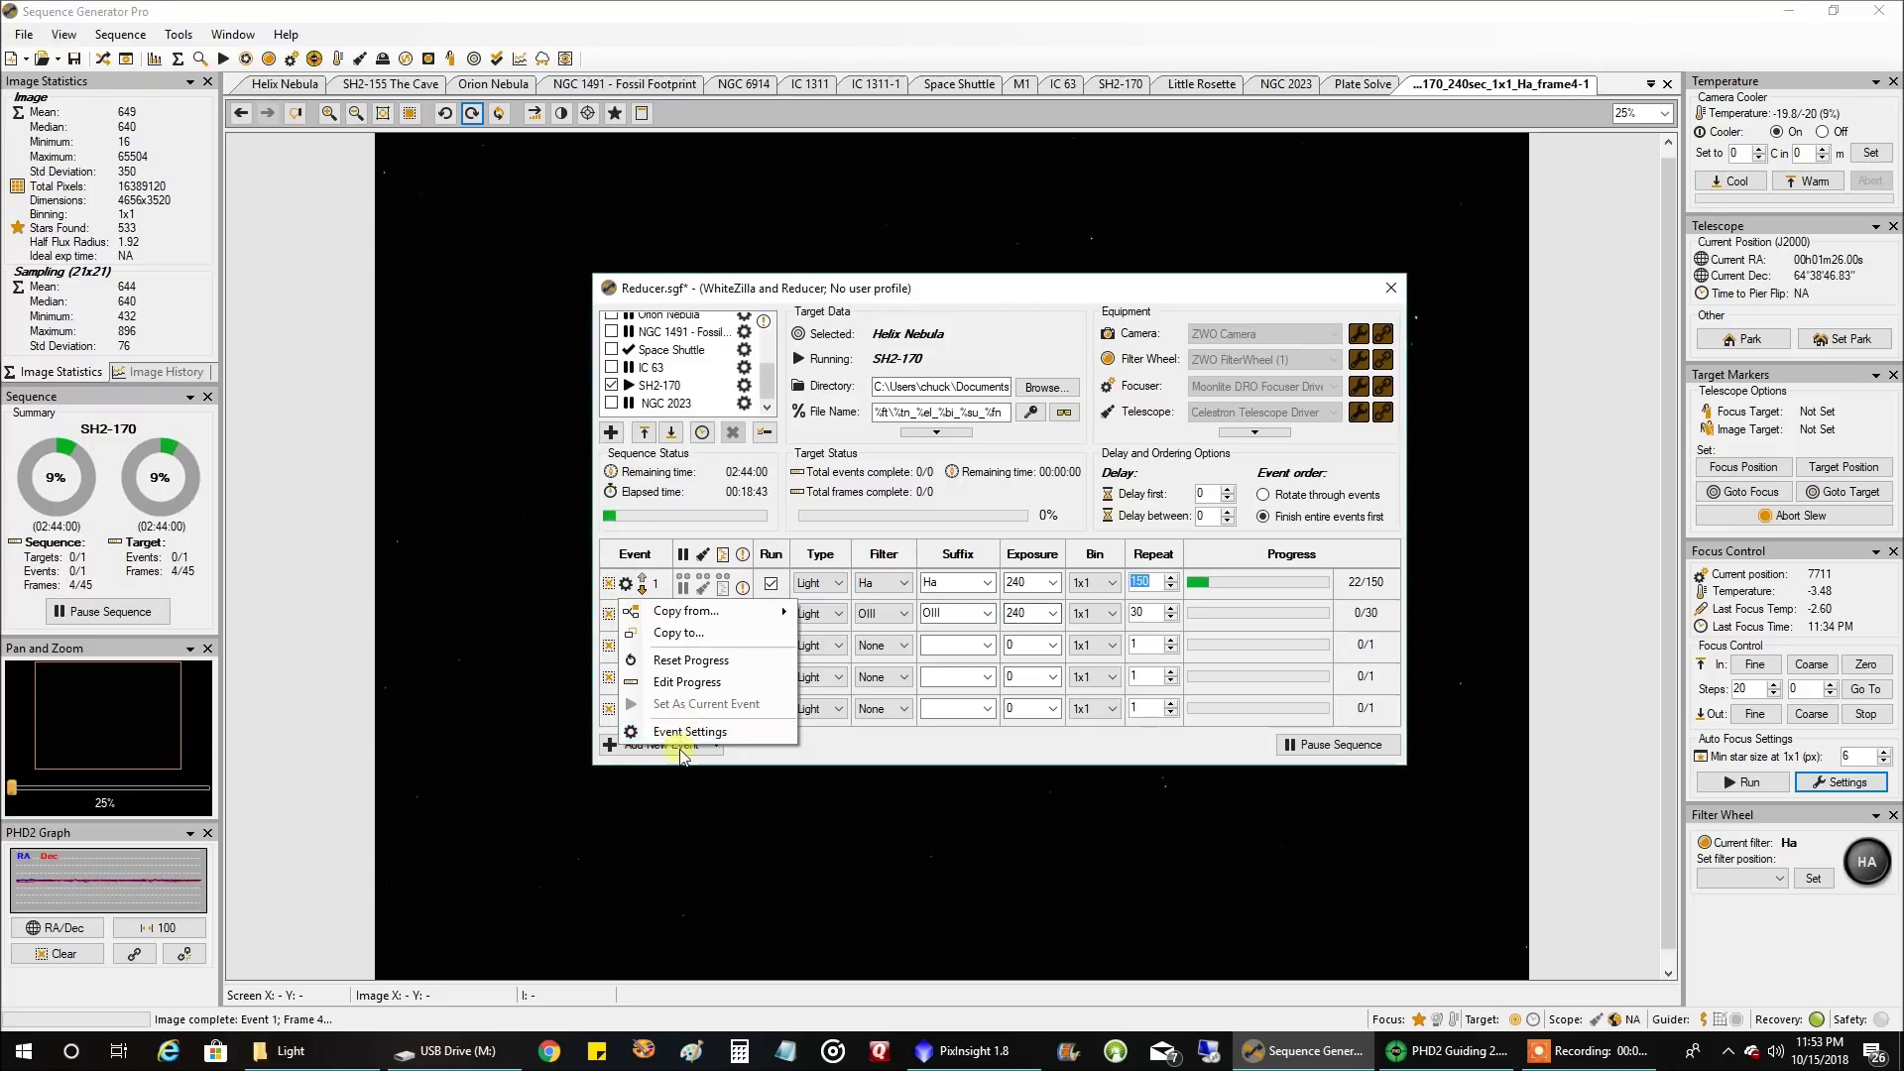
left_click(674, 736)
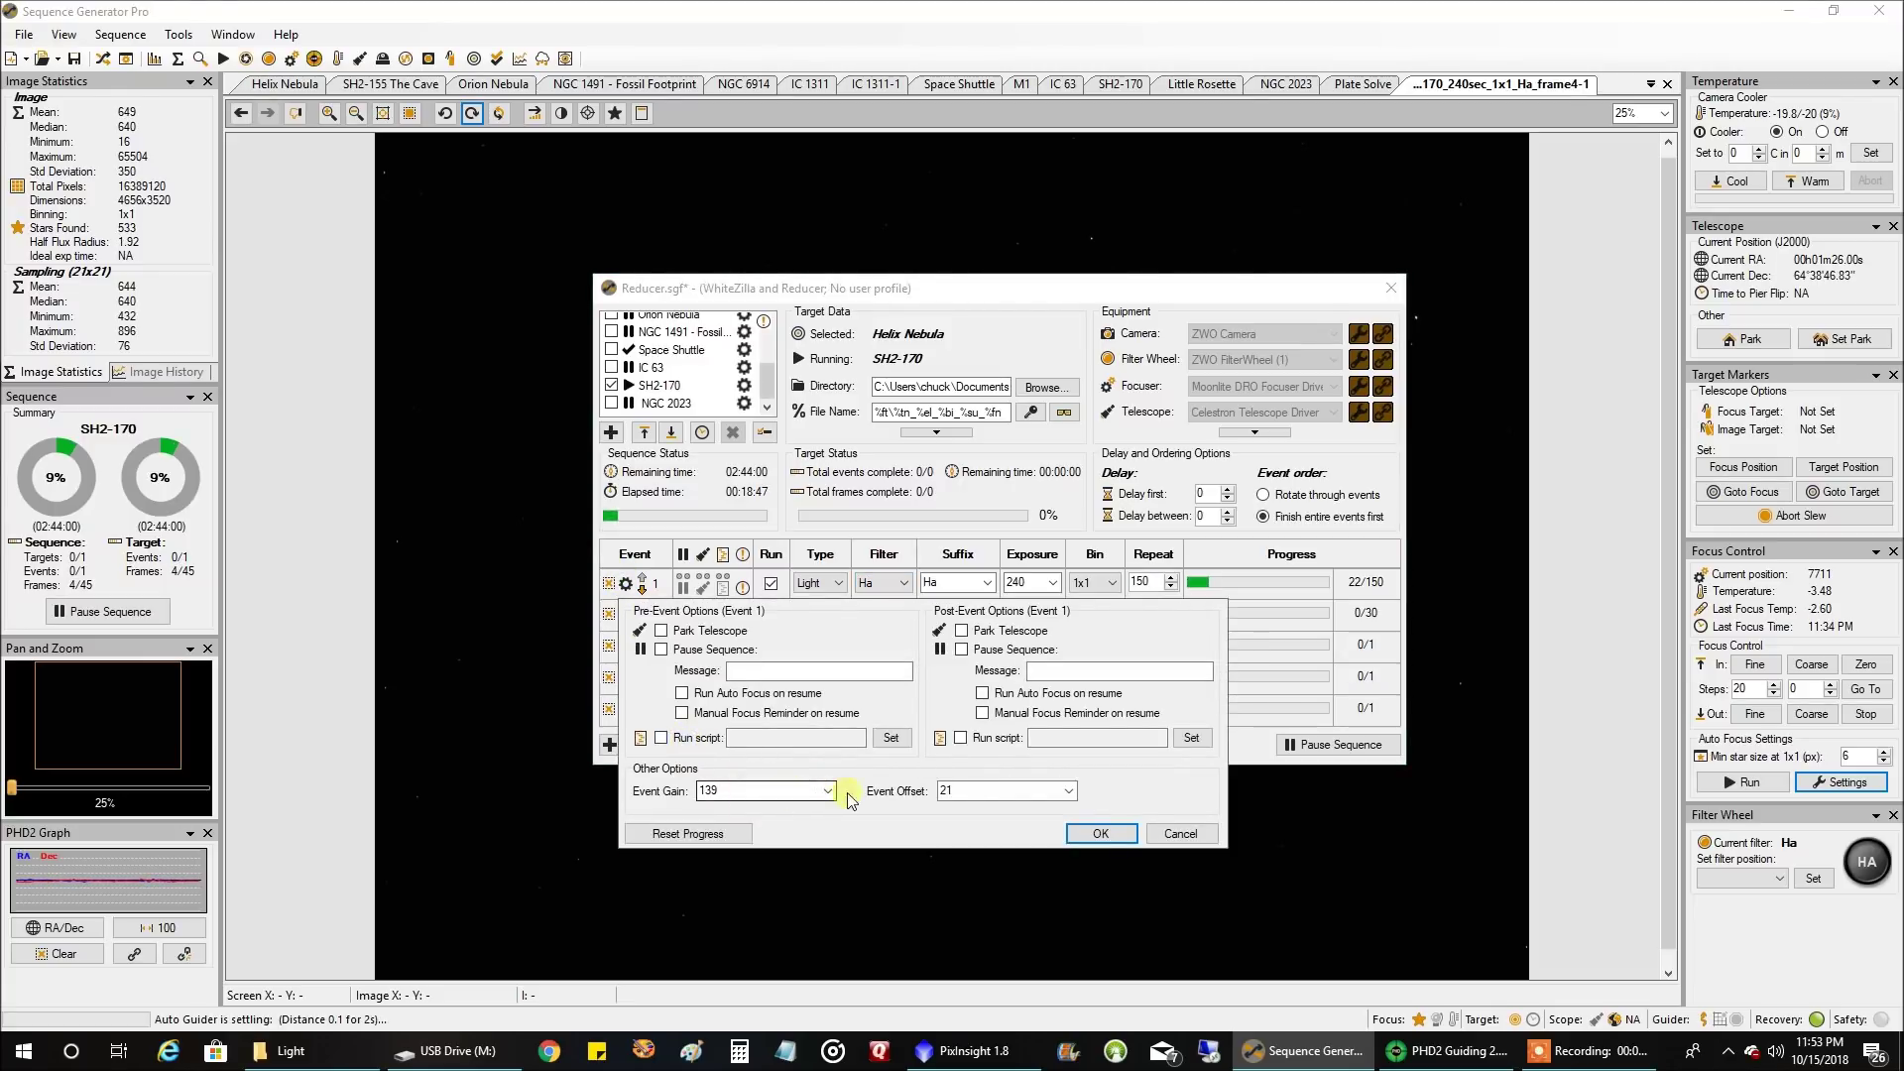
left_click(1170, 835)
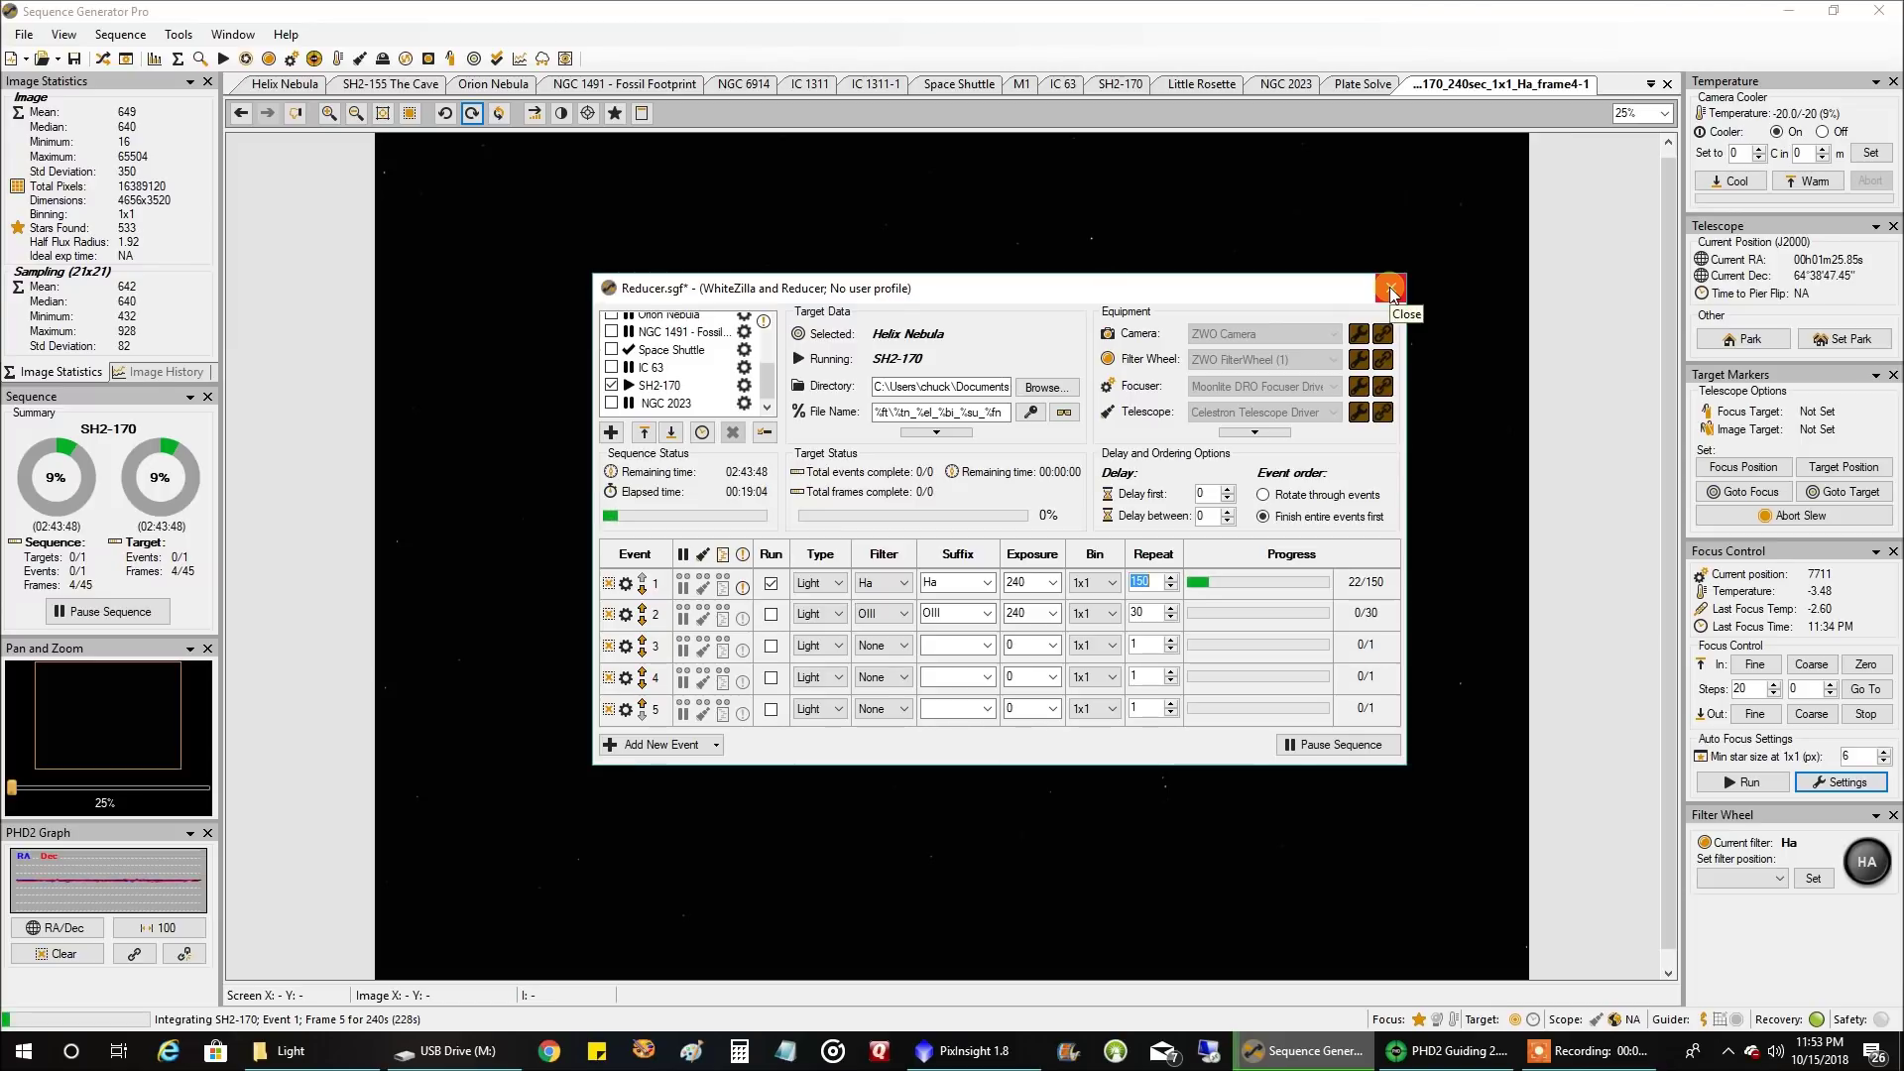
- Close the Reducer.sgf editor and apply Auto Stretch - Medium to the latest Ha frame
left_click(1390, 287)
right_click(1258, 248)
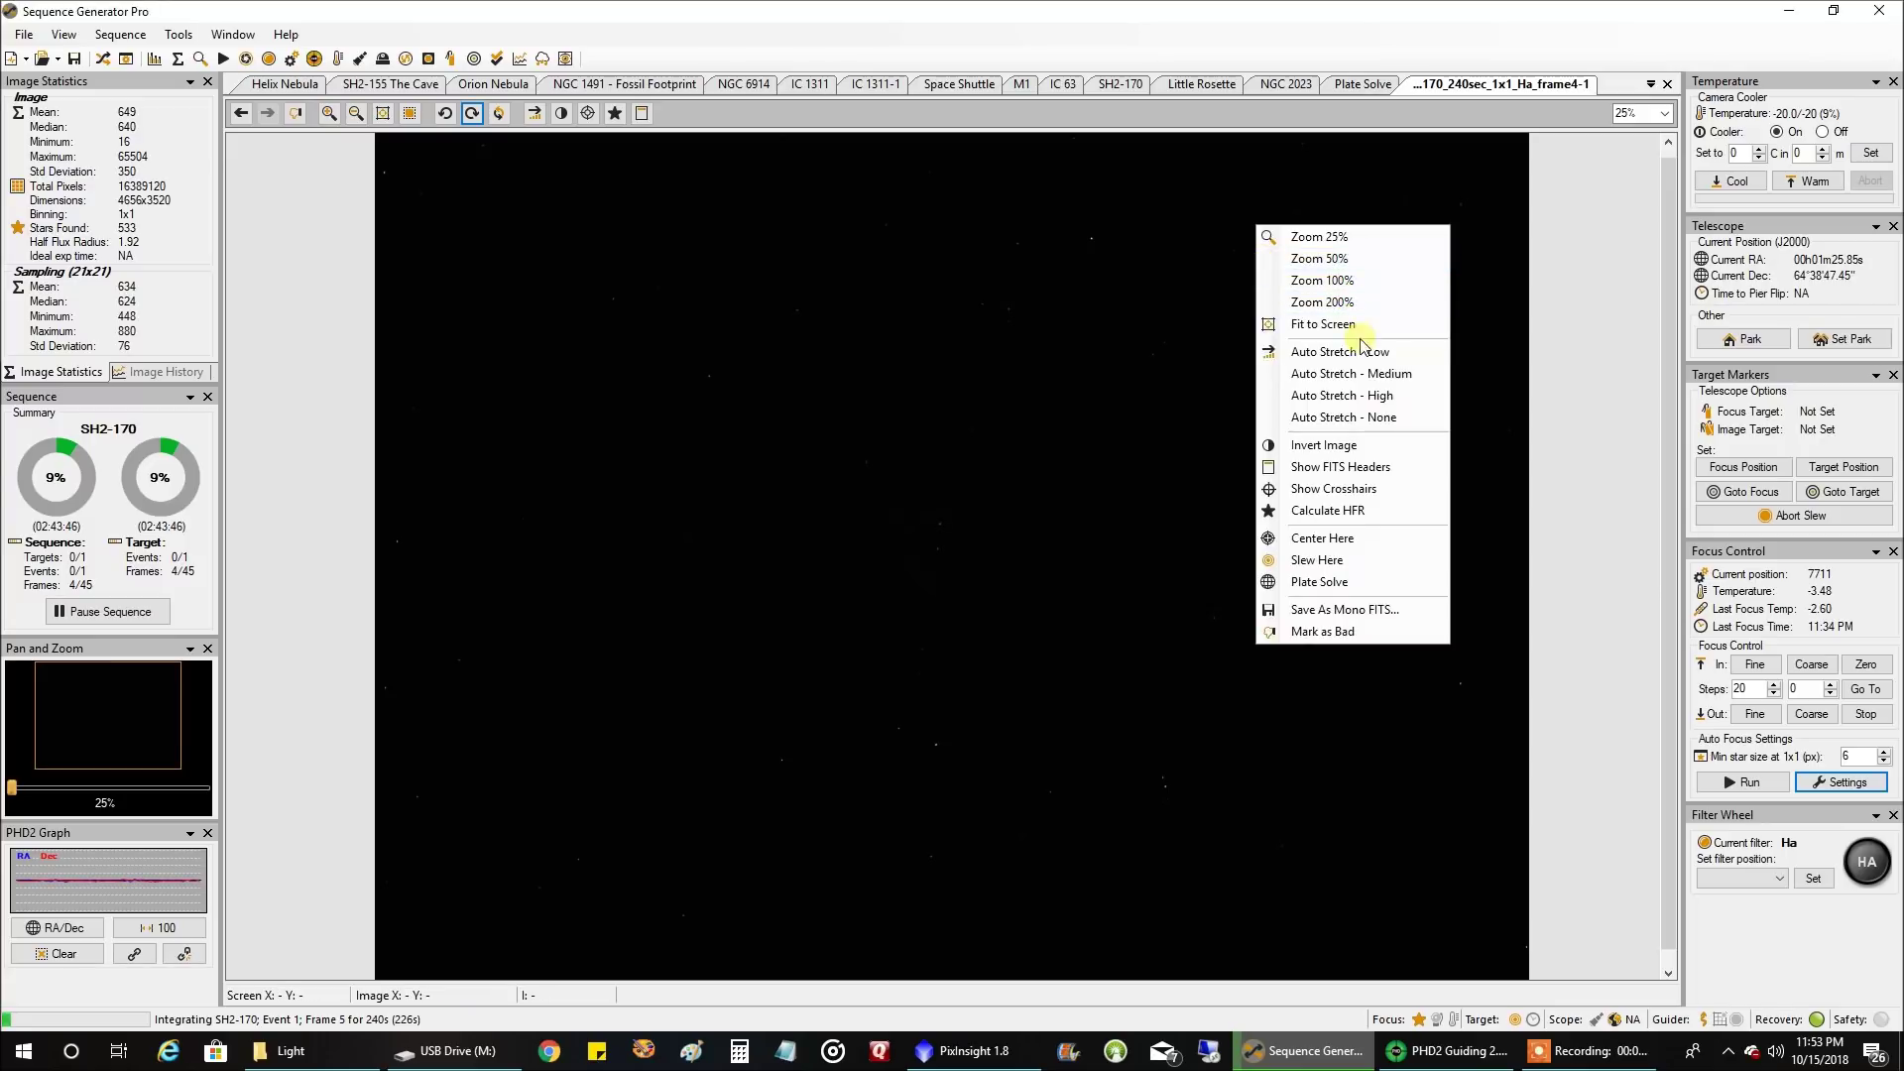
left_click(1349, 374)
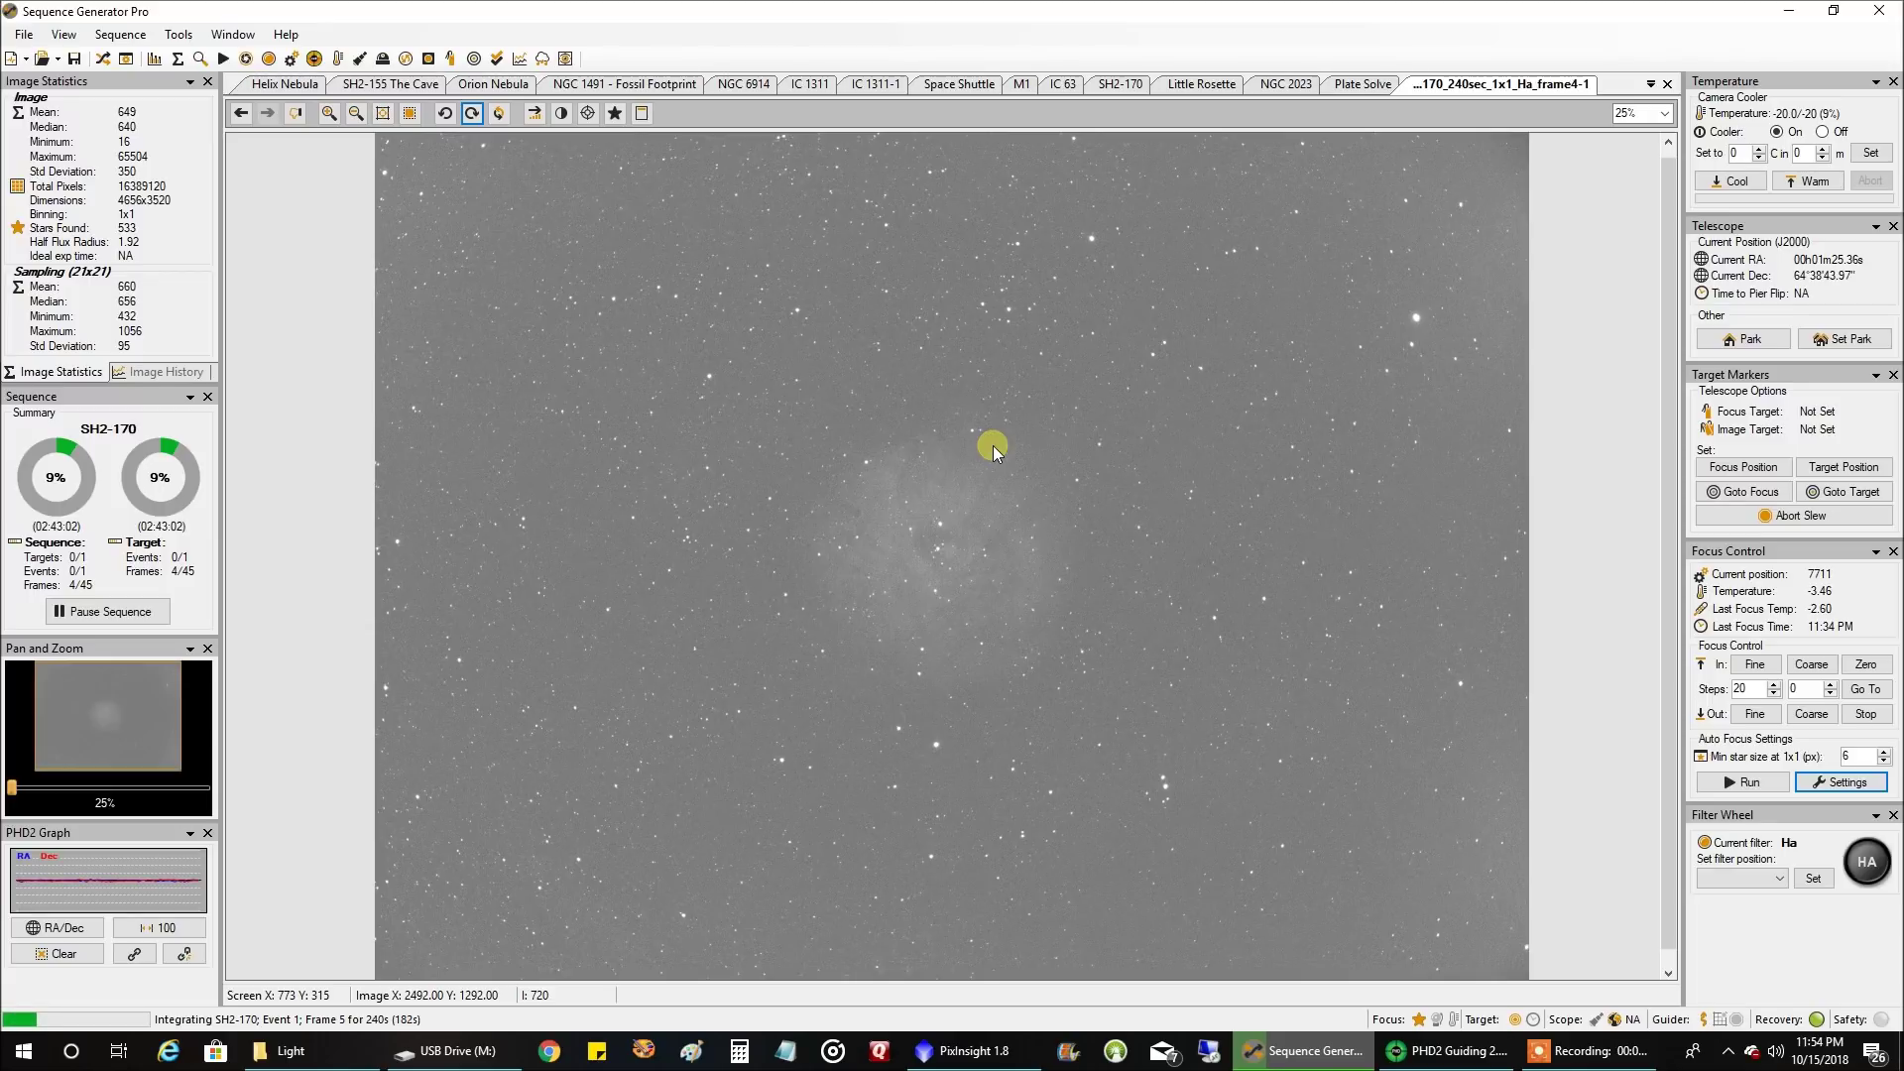
left_click(1446, 1051)
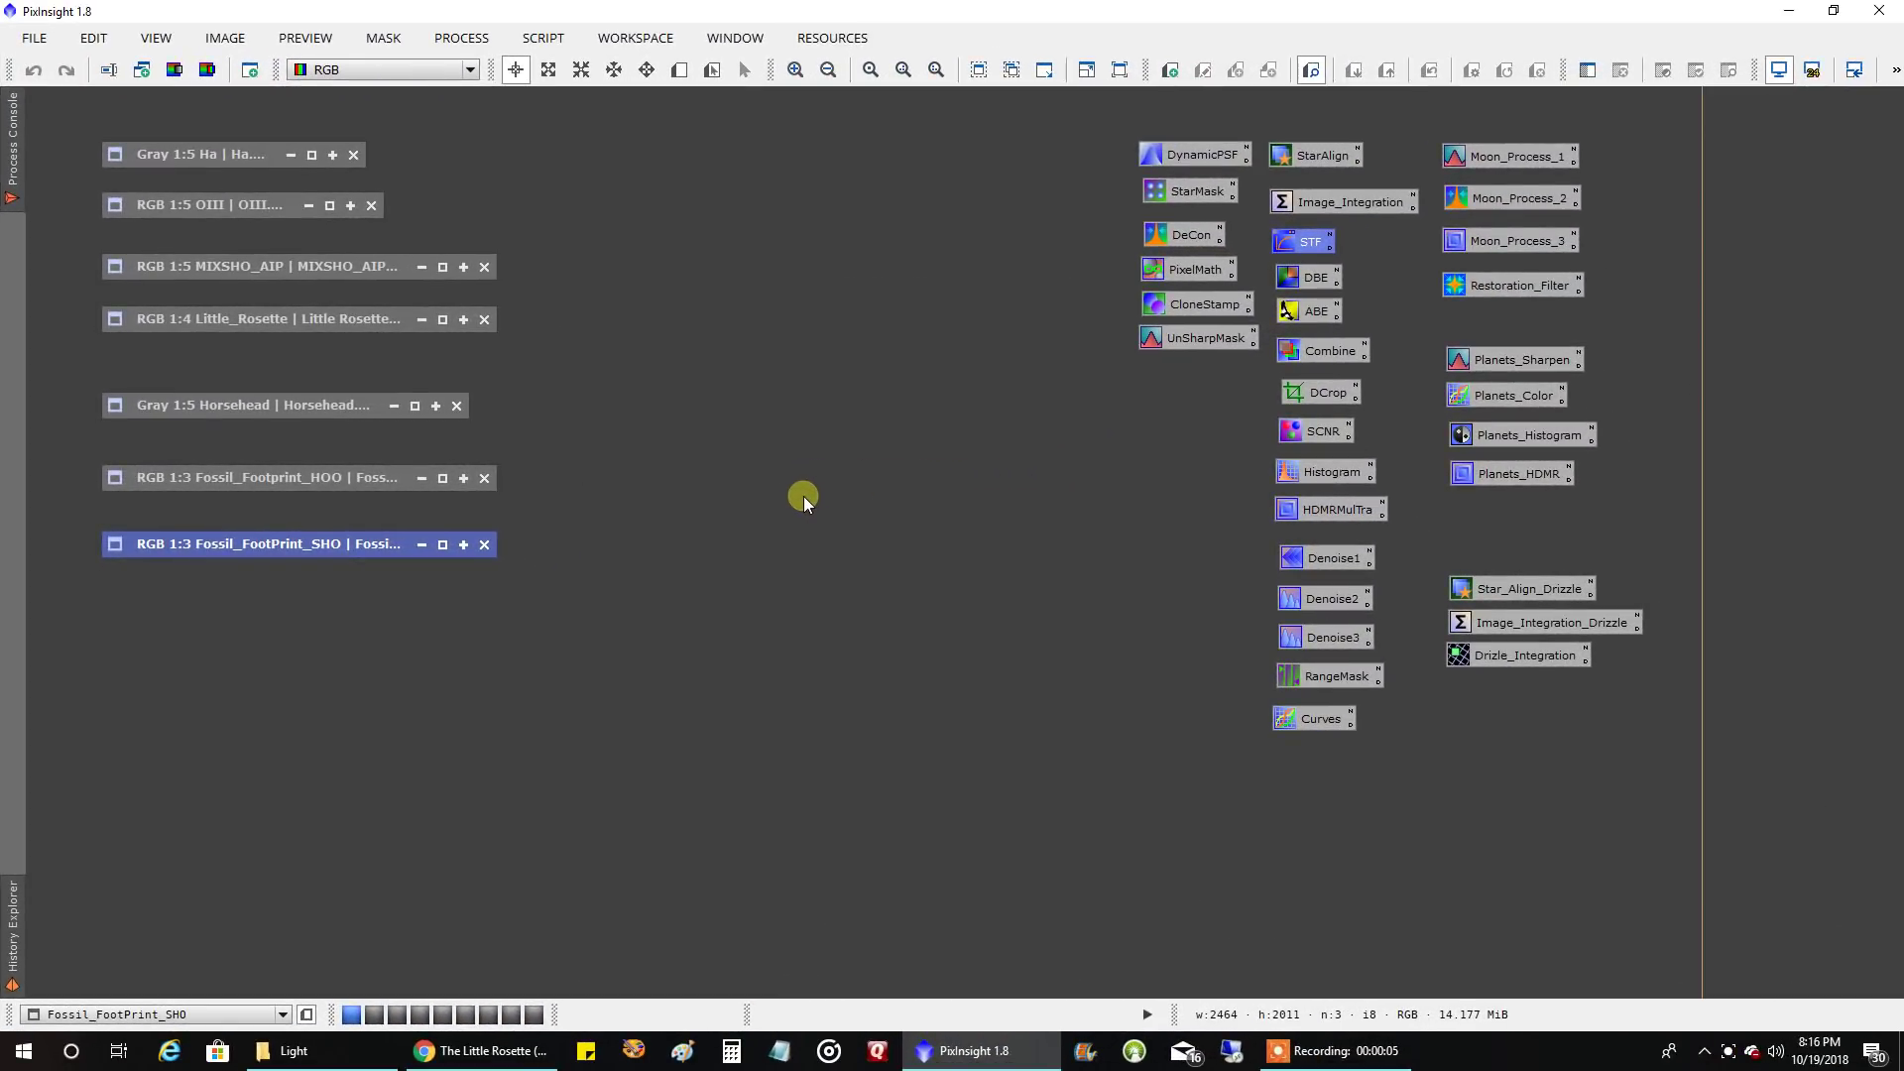
- Open the Ha master image and move it to the right side
double_click(200, 155)
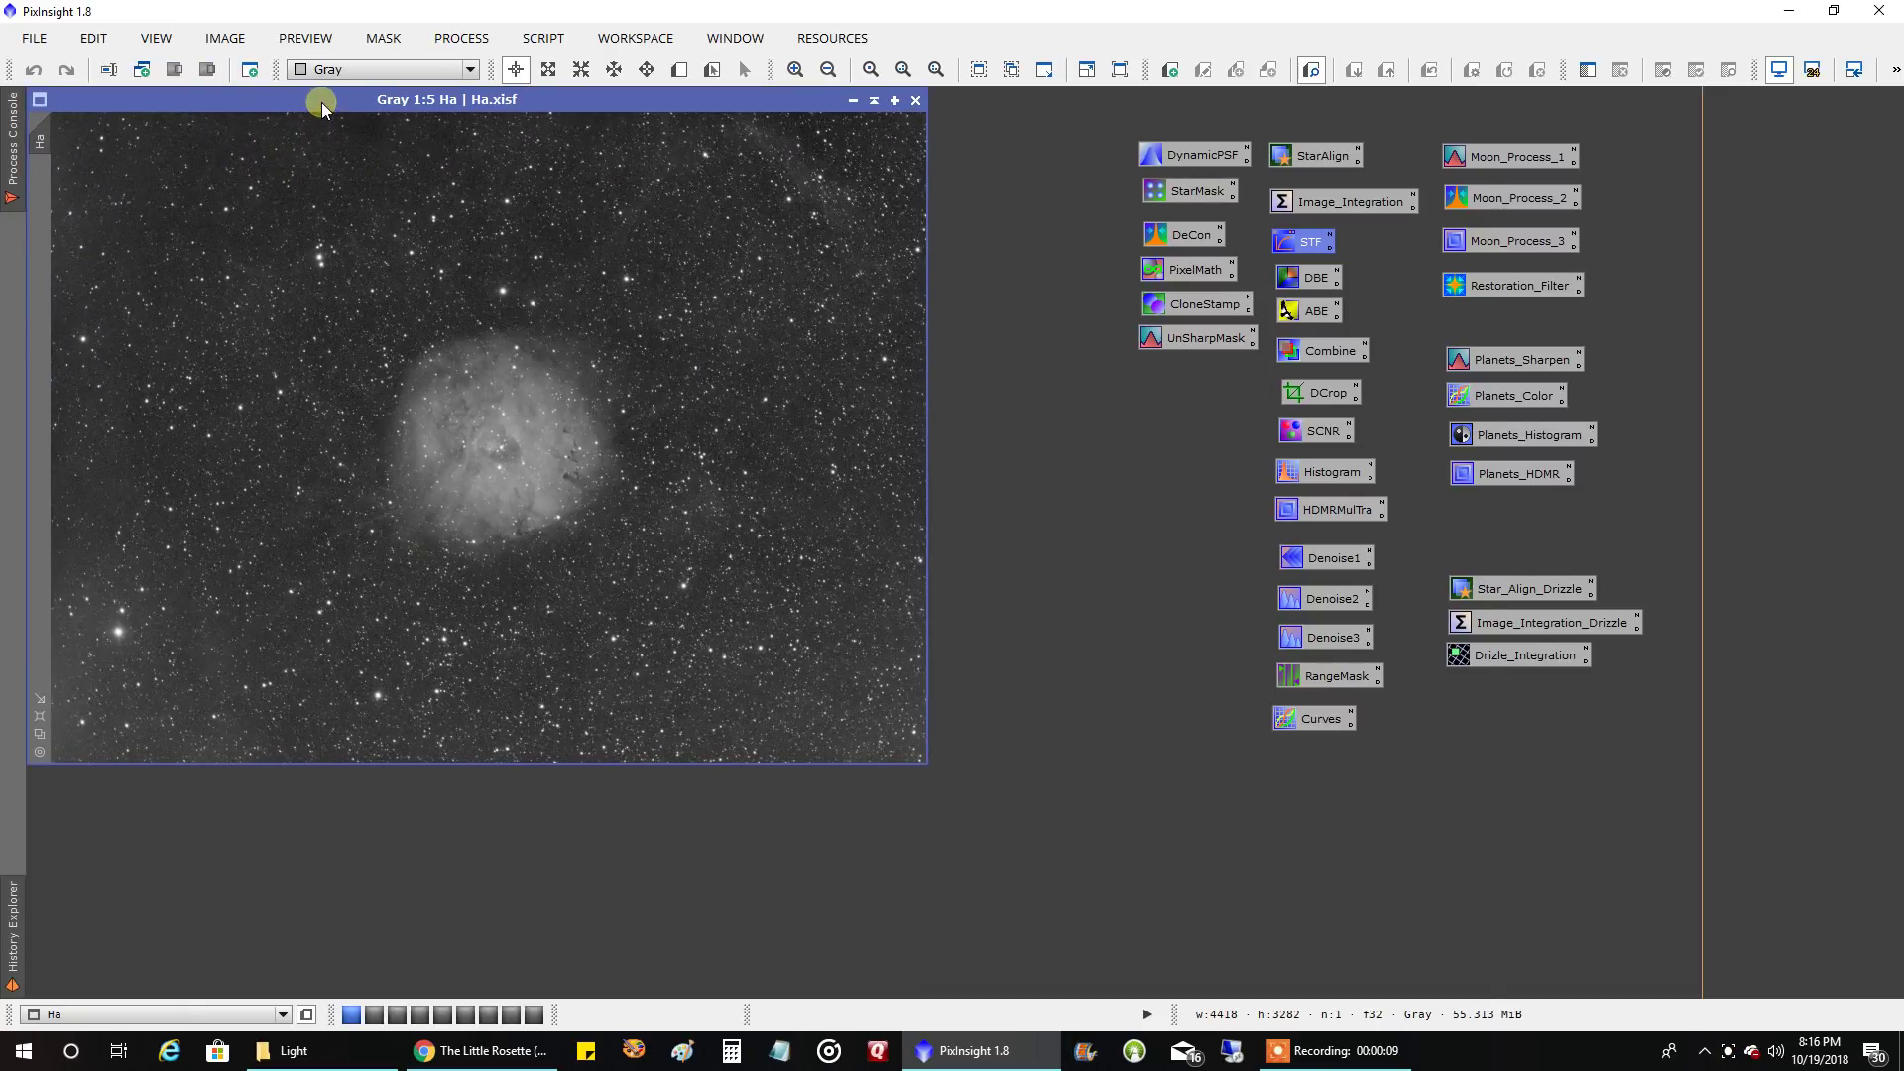
left_click_drag(322, 103, 1198, 128)
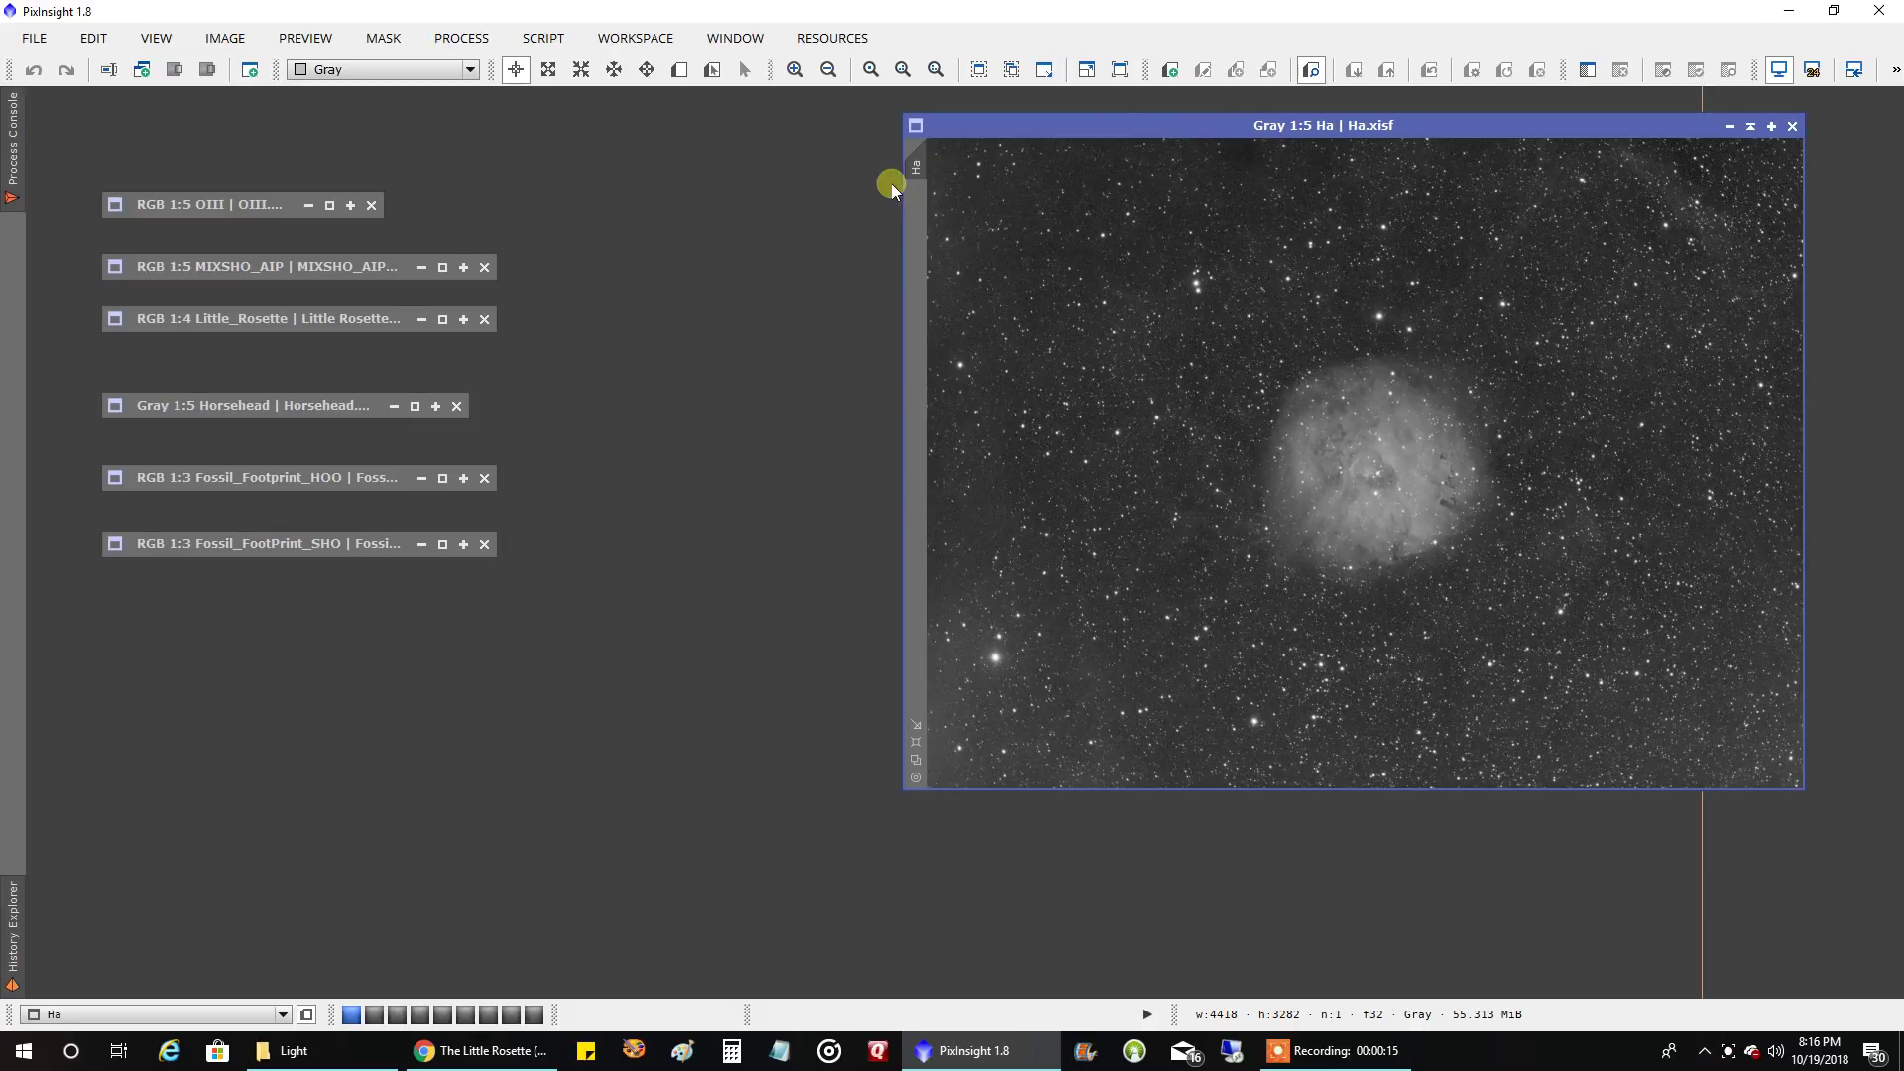
left_click_drag(1080, 133, 1142, 131)
- Open the OIII master beside it, zoom to compare, then close the Ha image
double_click(222, 200)
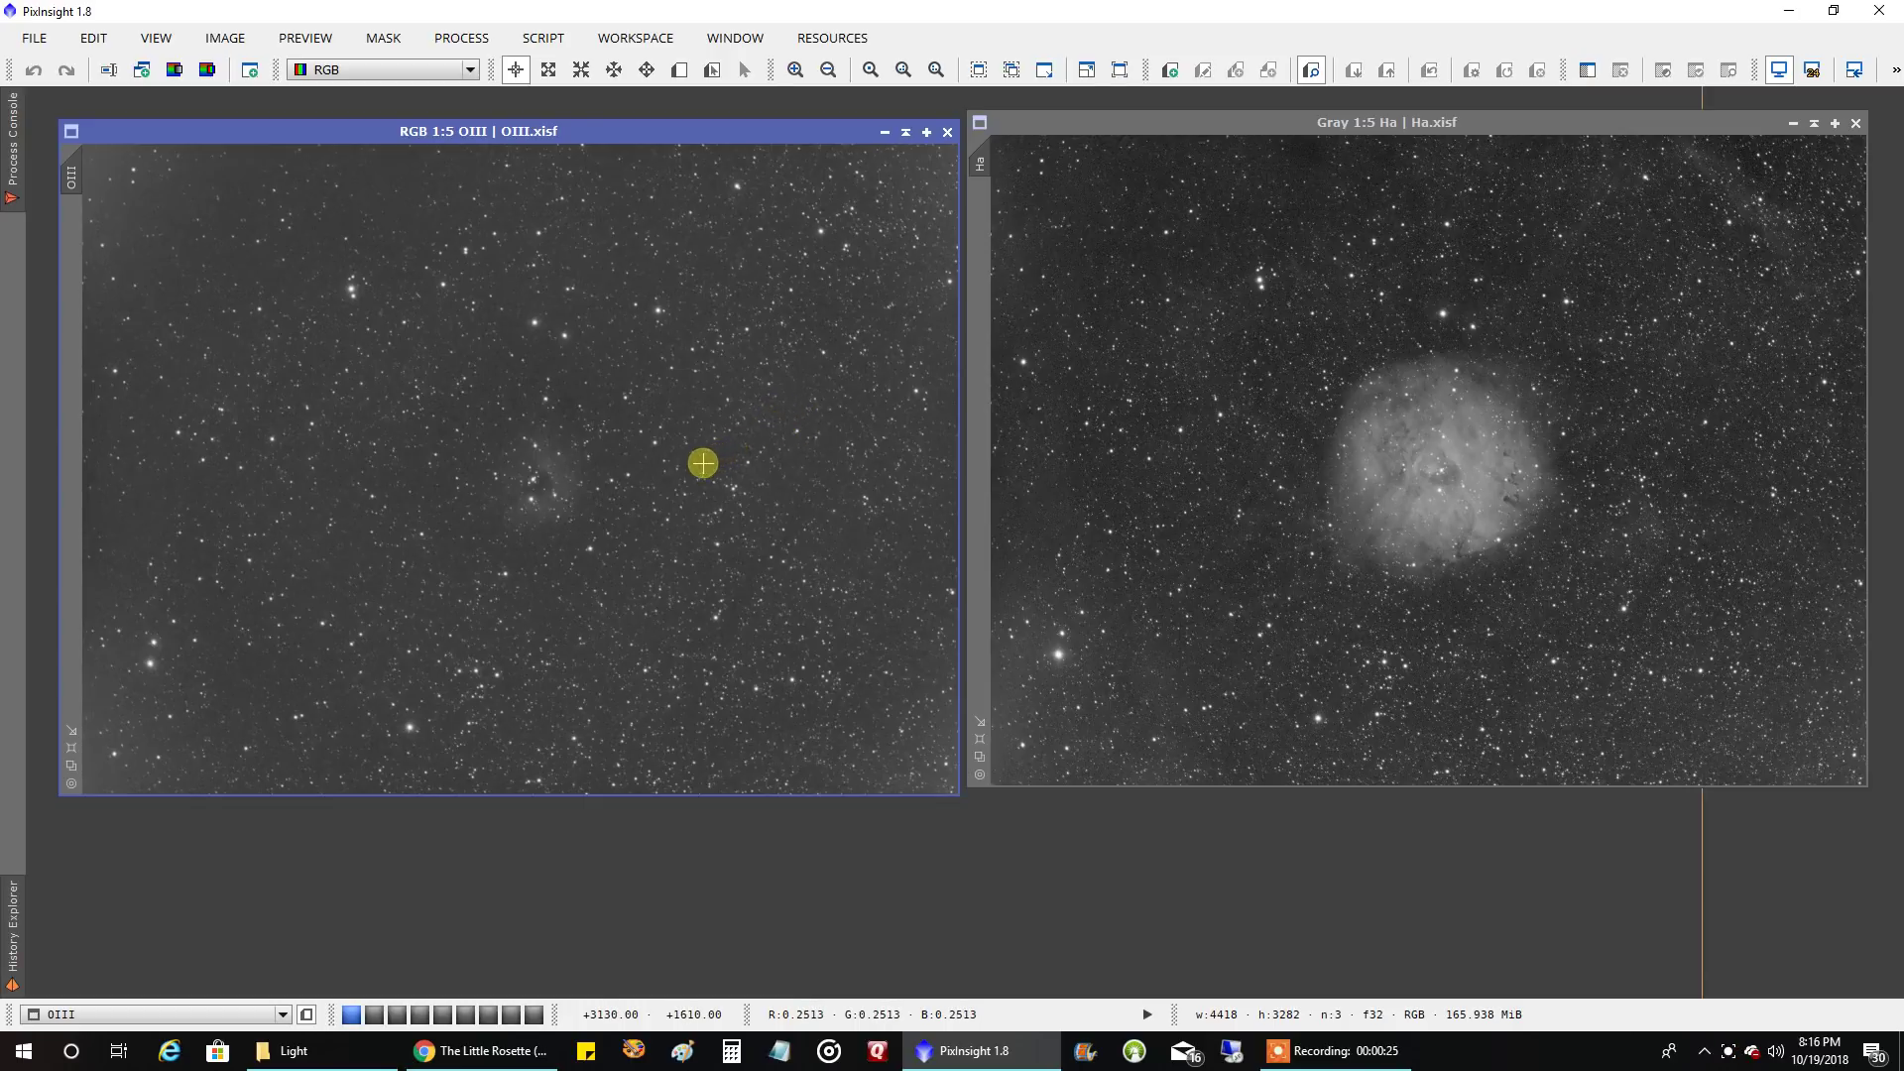
scroll(664, 479, "up", 3)
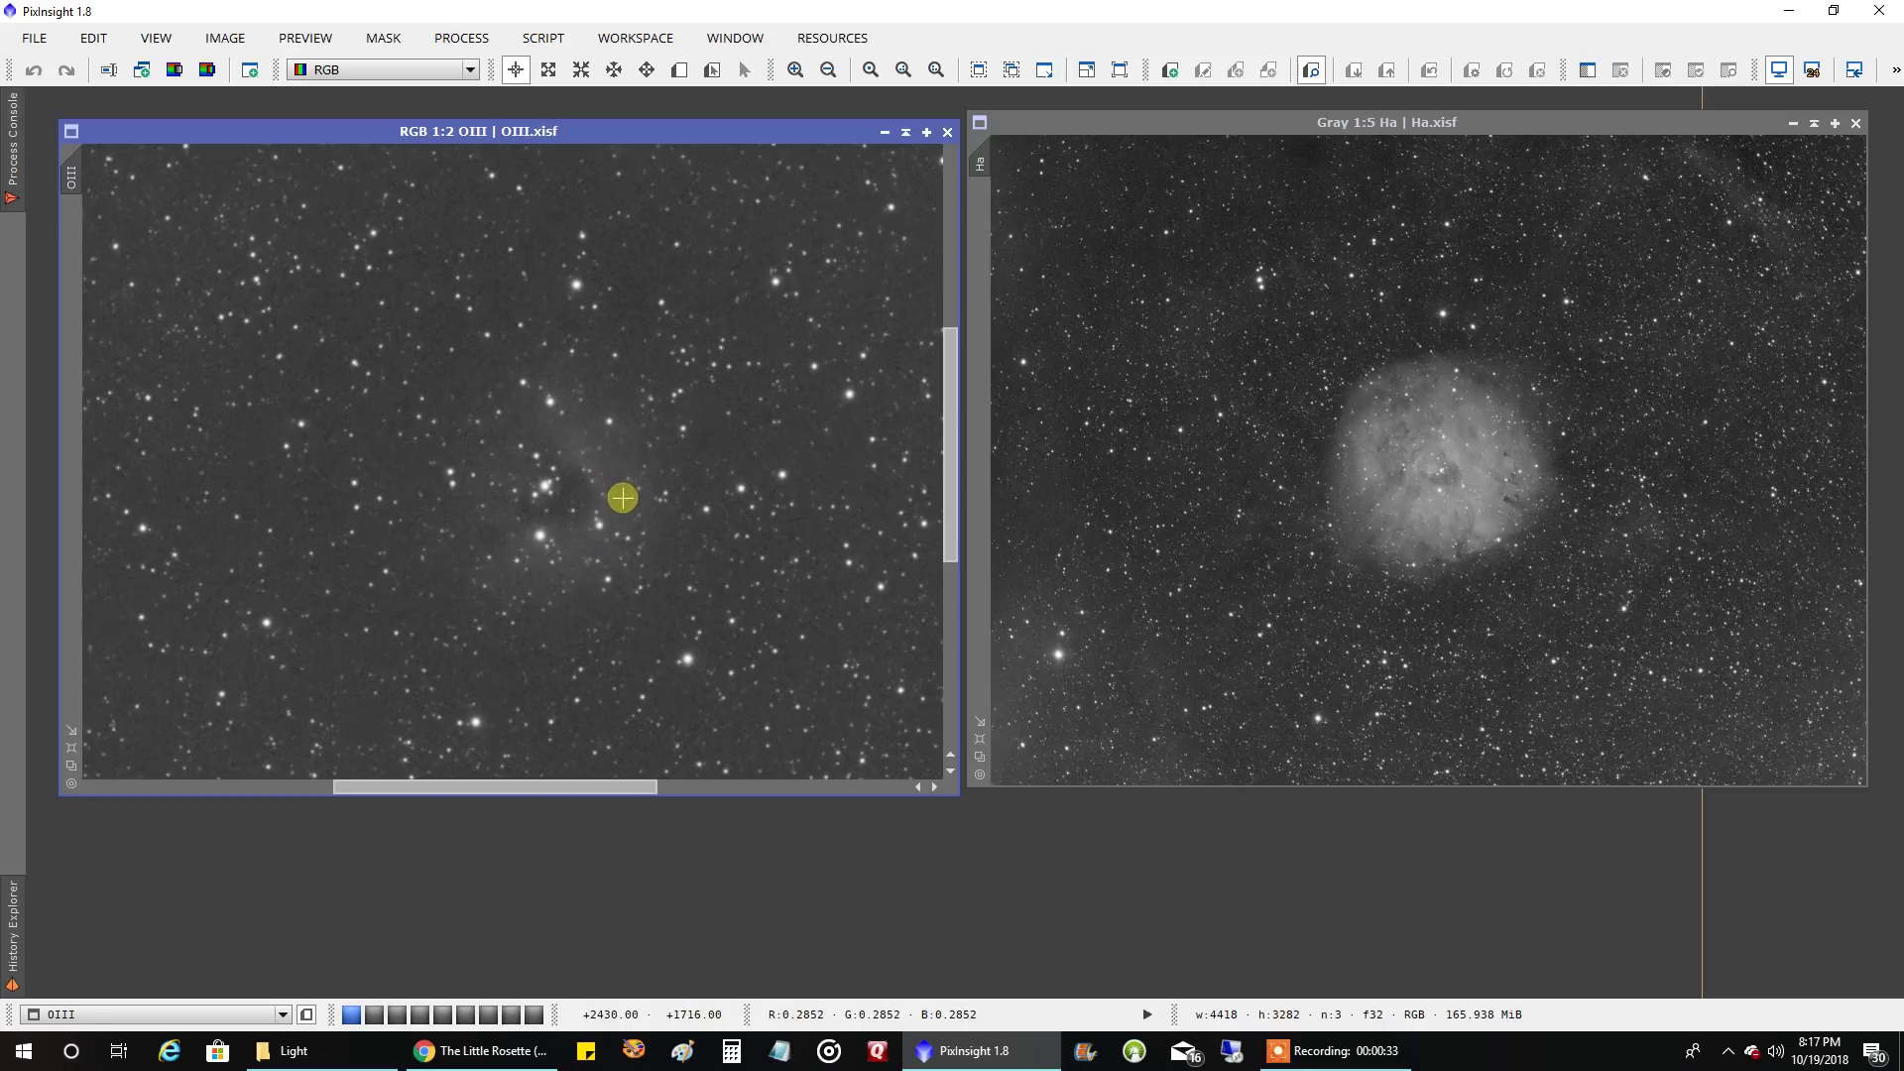
scroll(656, 505, "down", 1)
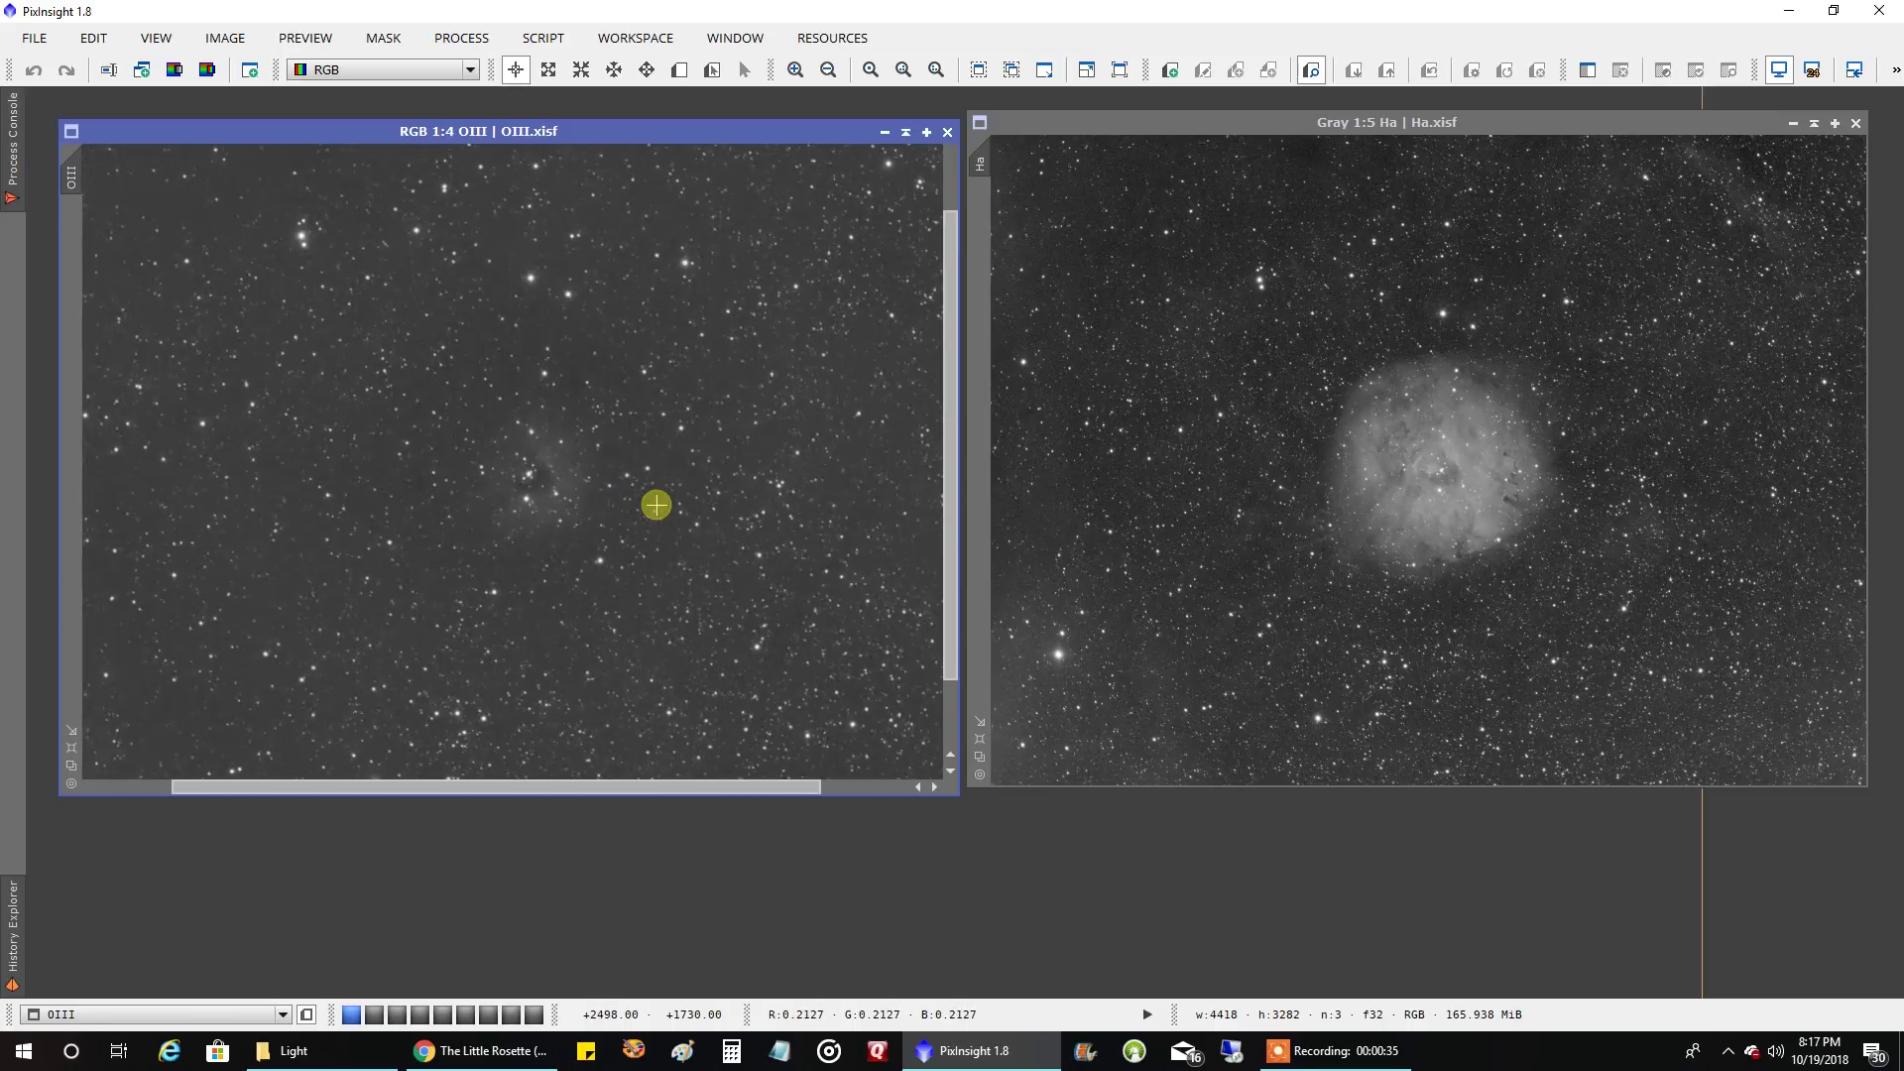
scroll(656, 505, "down", 2)
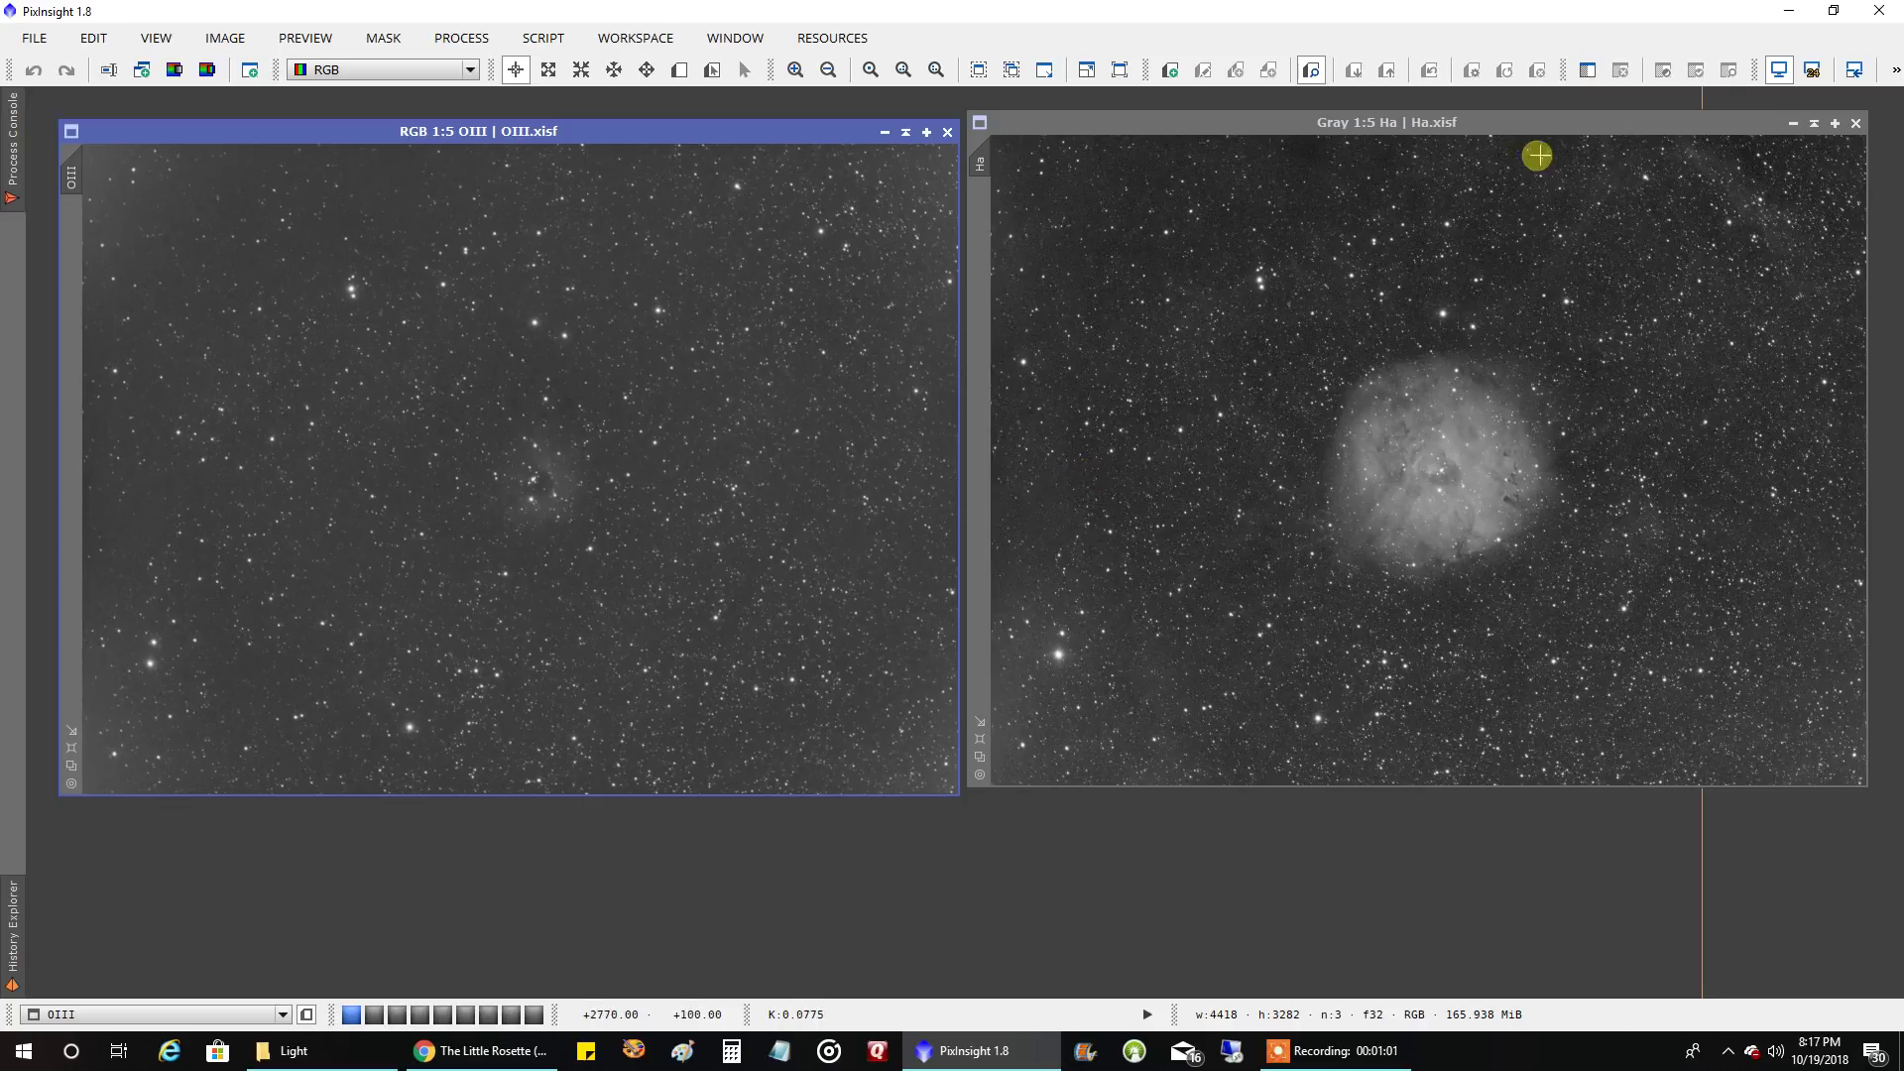
left_click(1815, 123)
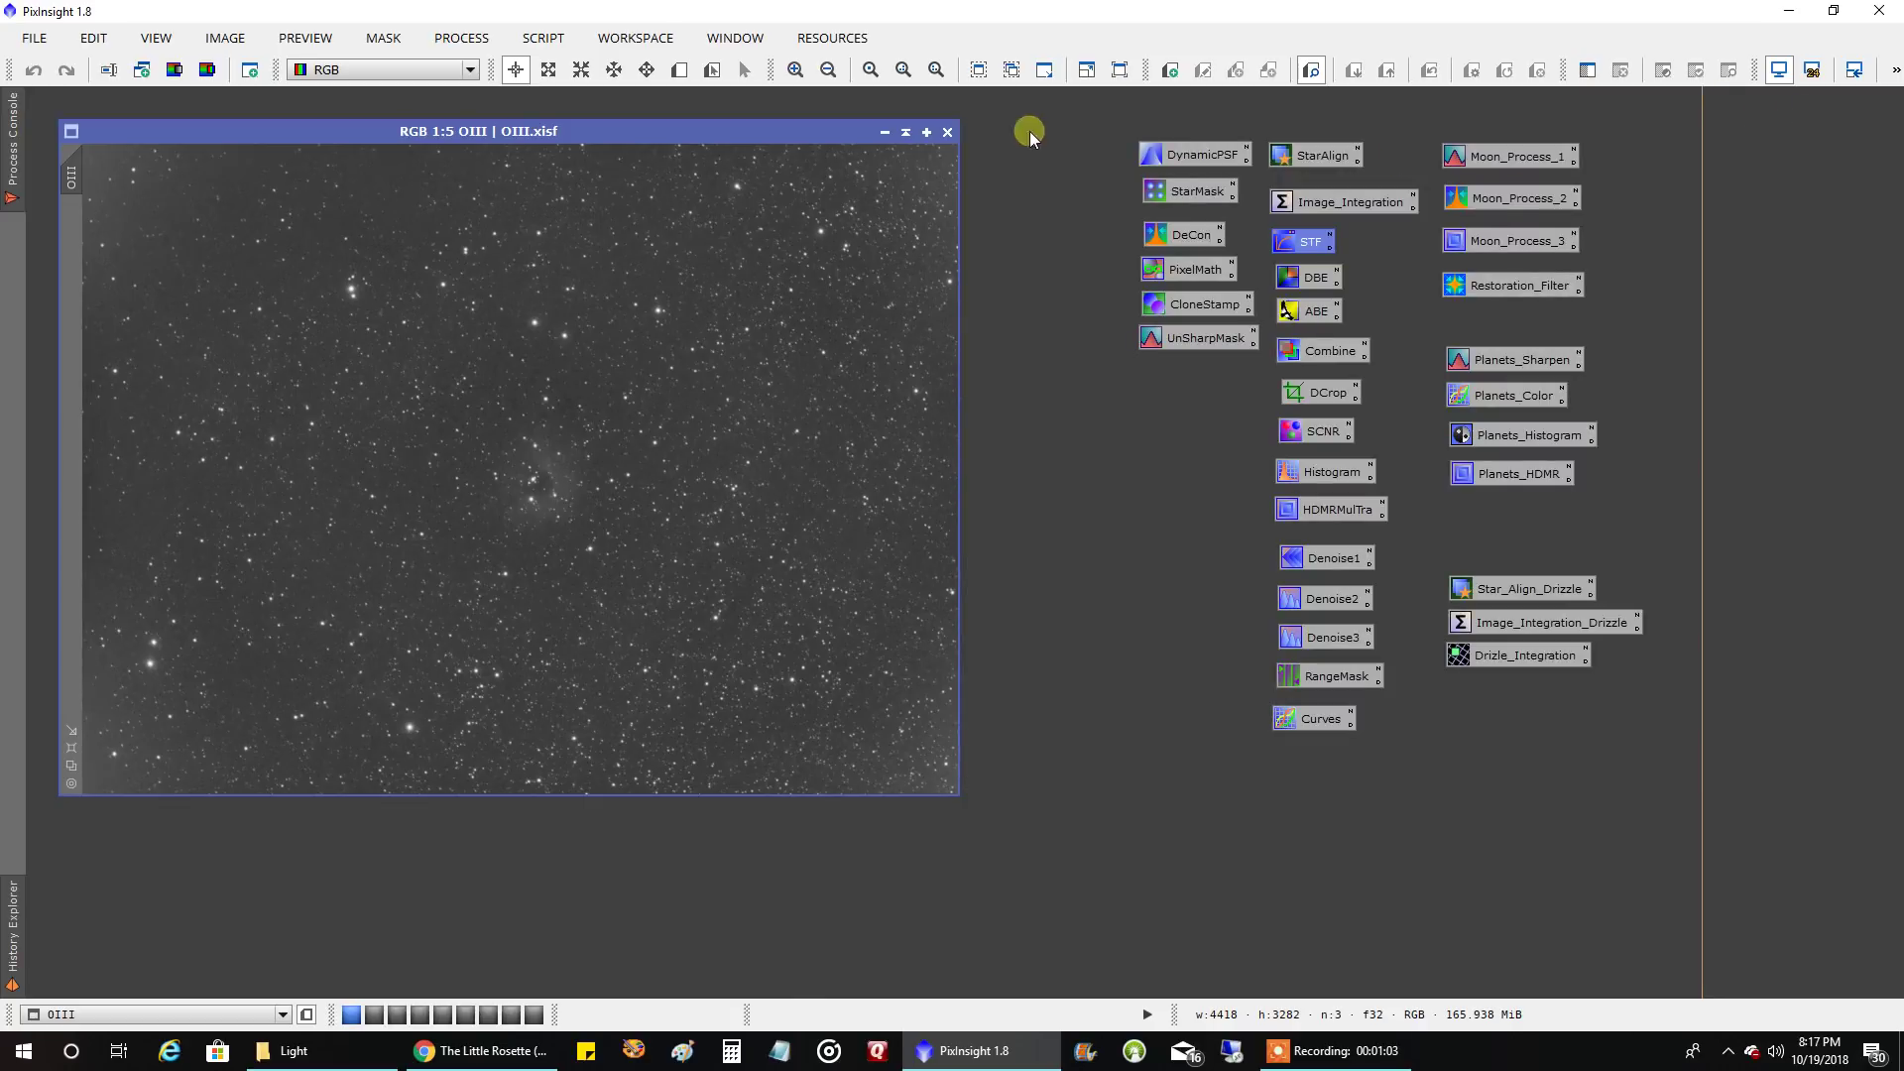
- Shade the OIII window, then open MIXSHO_AIP.xisf and zoom it to 1:4
left_click(904, 133)
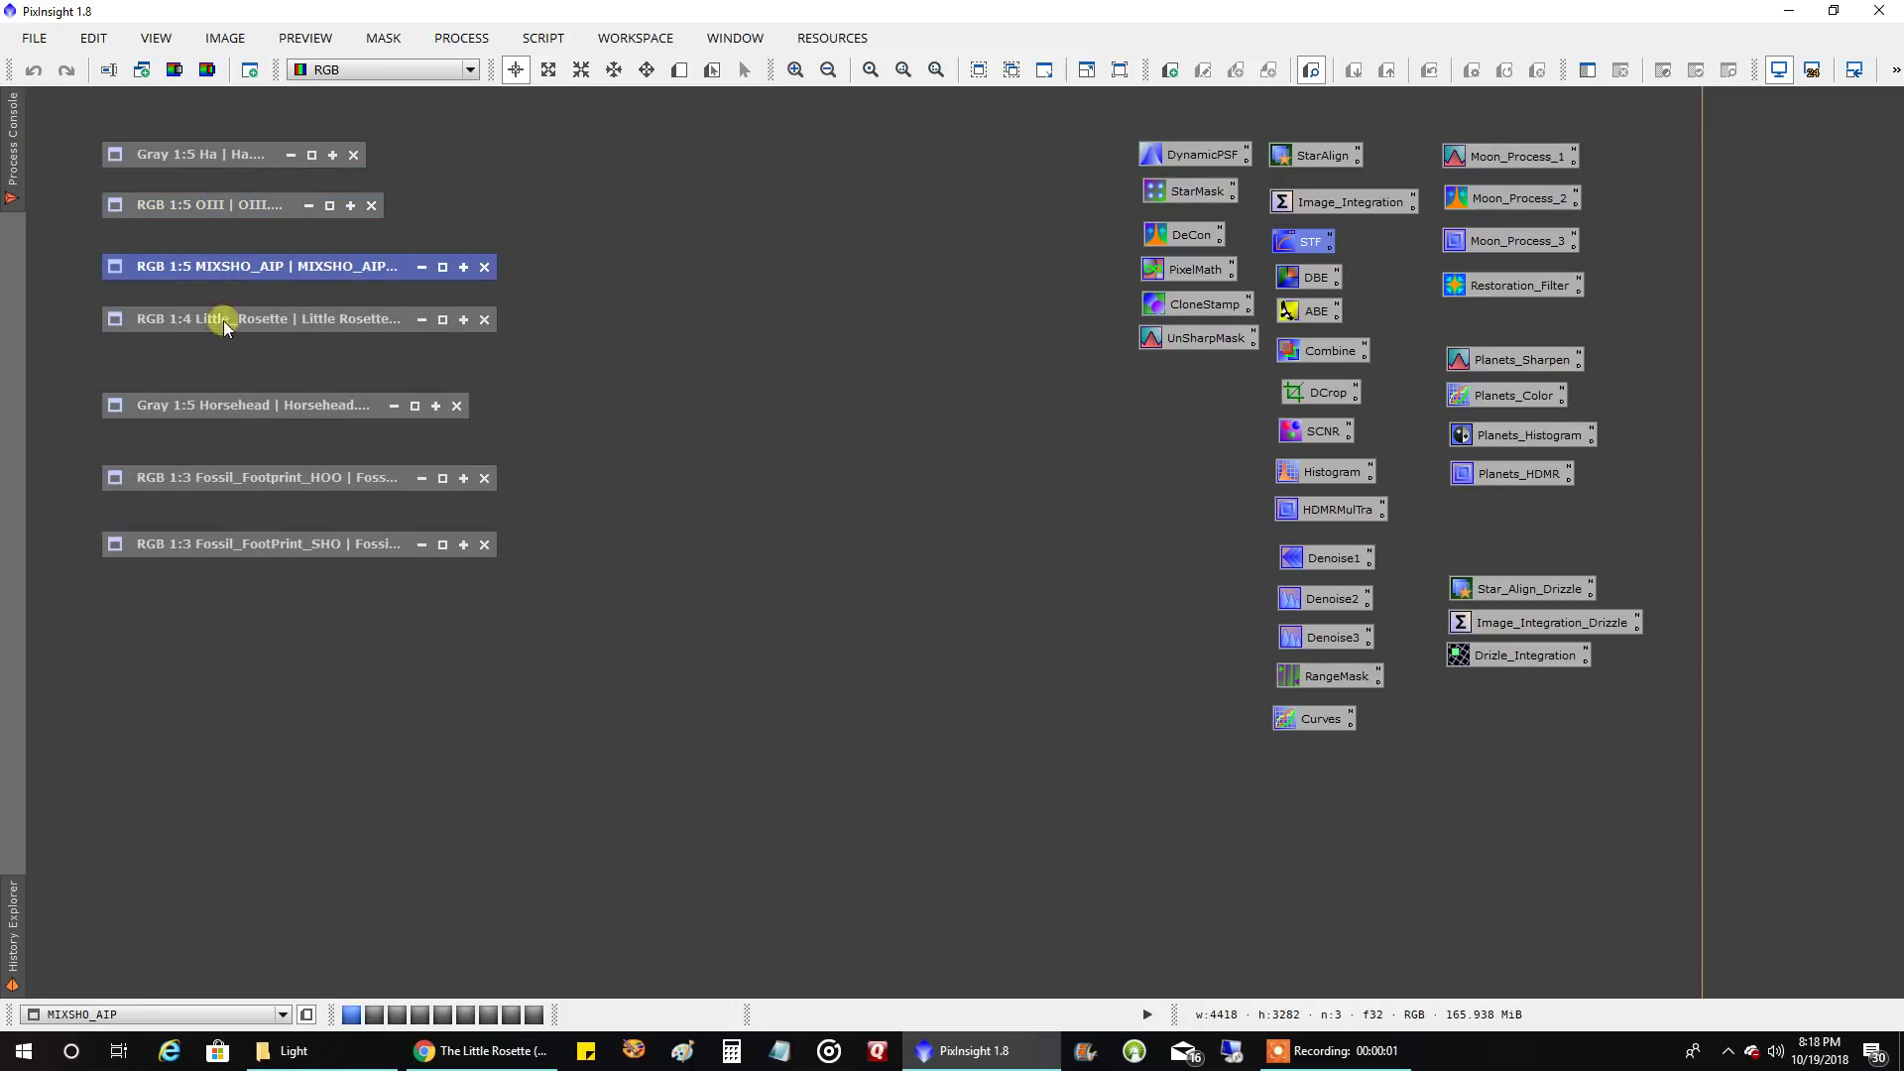
double_click(227, 268)
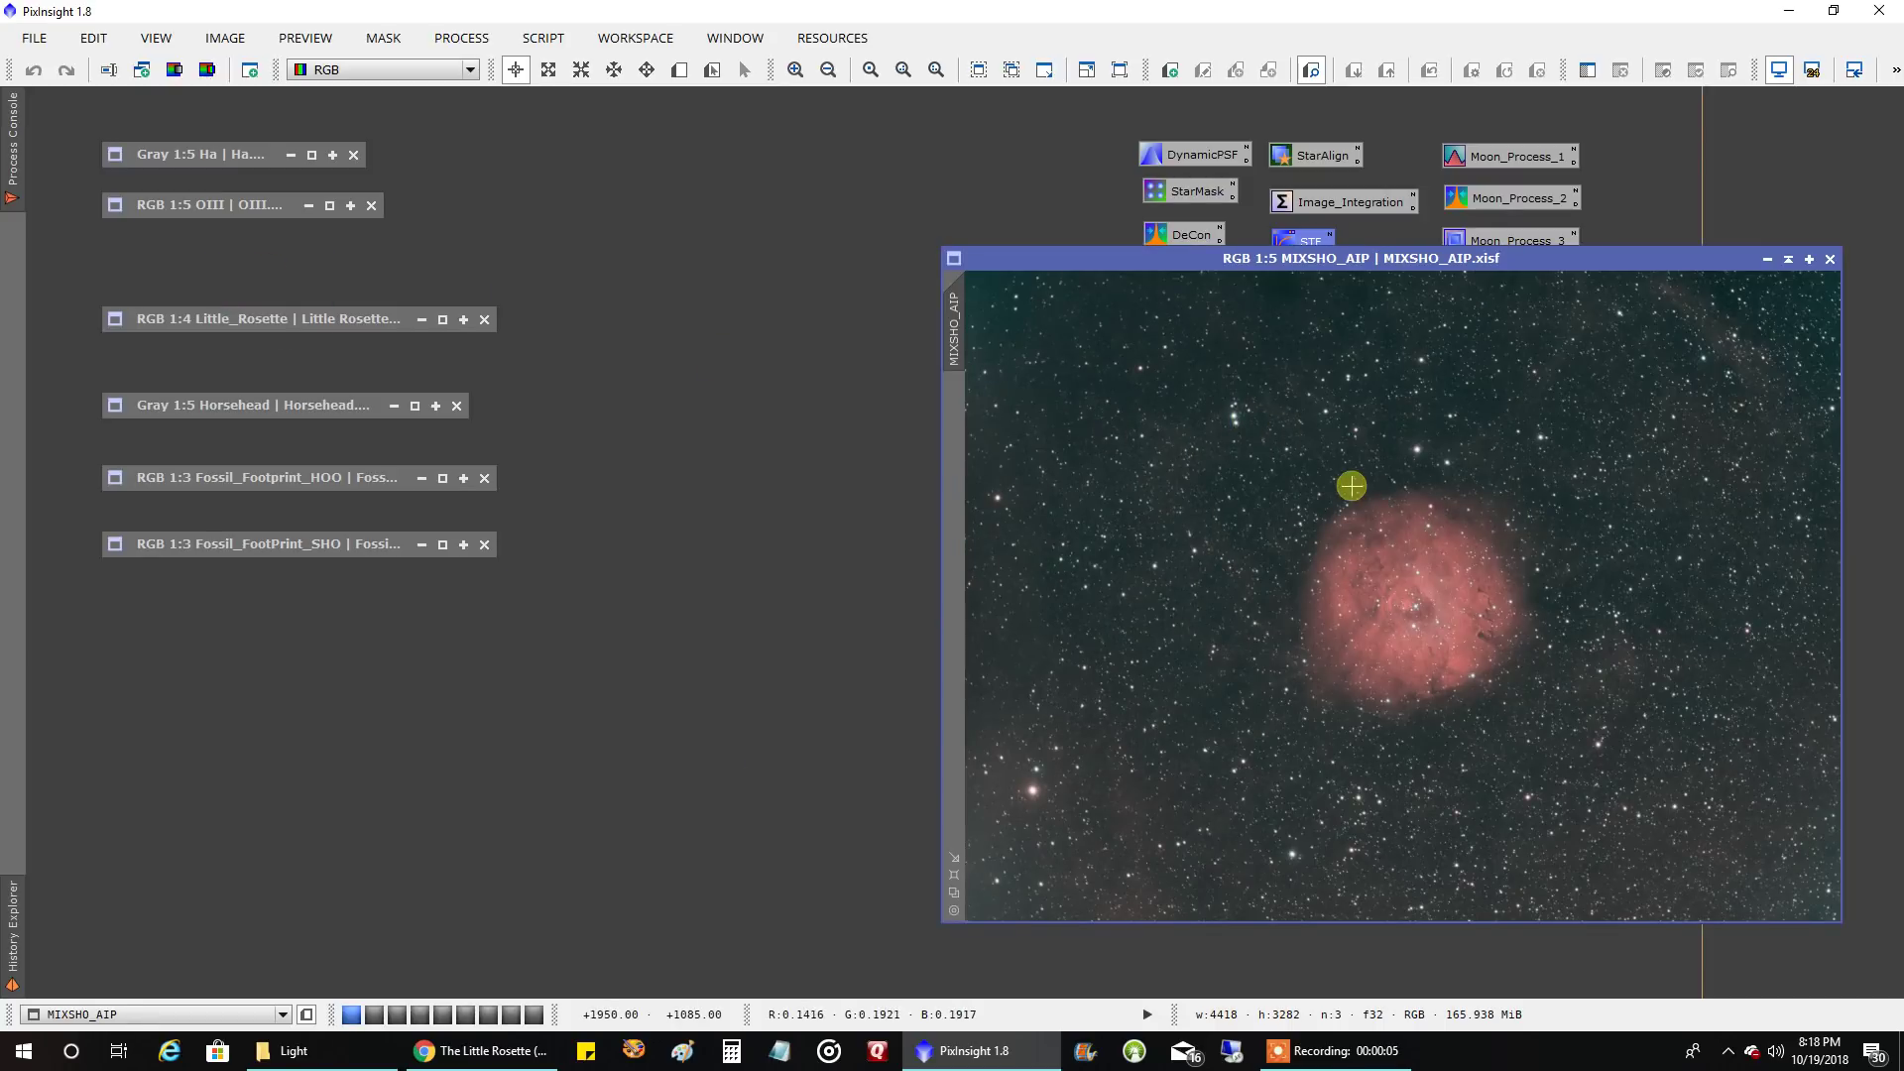
scroll(1458, 620, "up", 1)
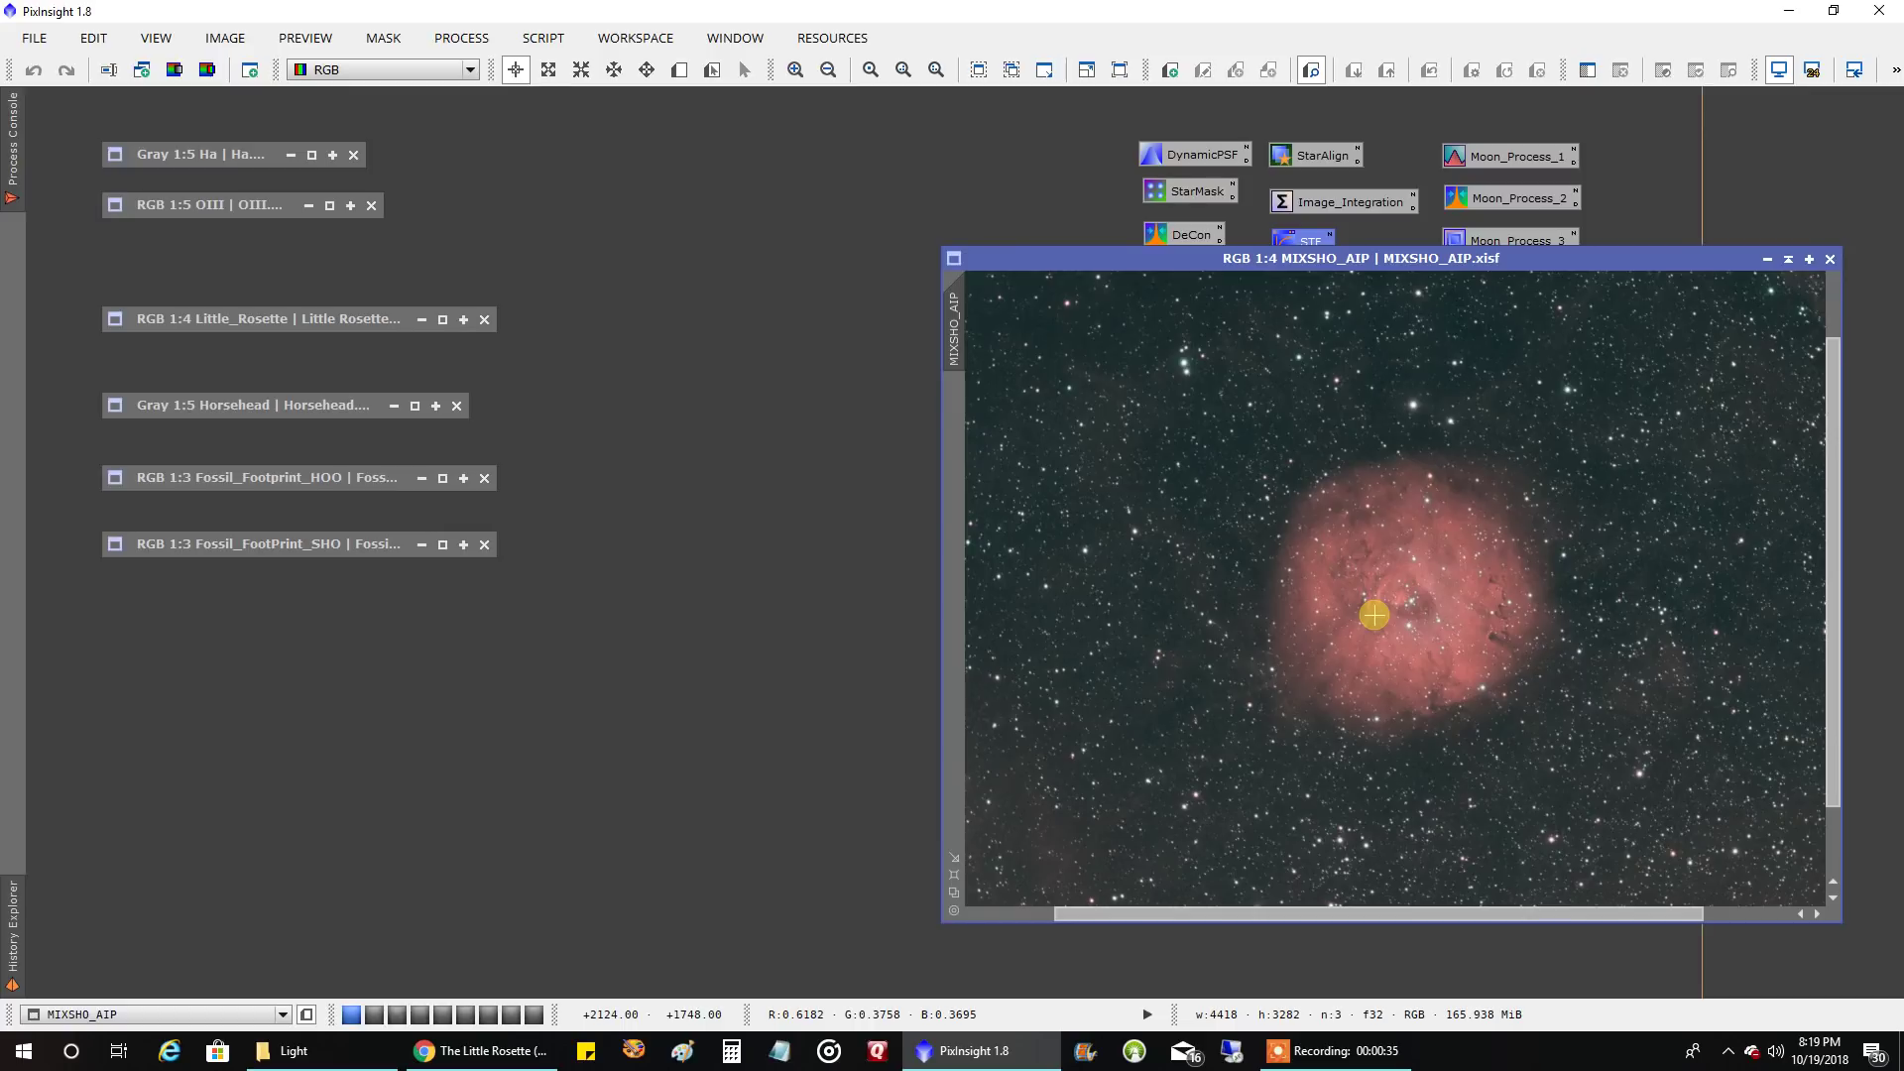
- Open the Little_Rosette reference, enlarge both windows, and place it left of MIXSHO_AIP
double_click(357, 317)
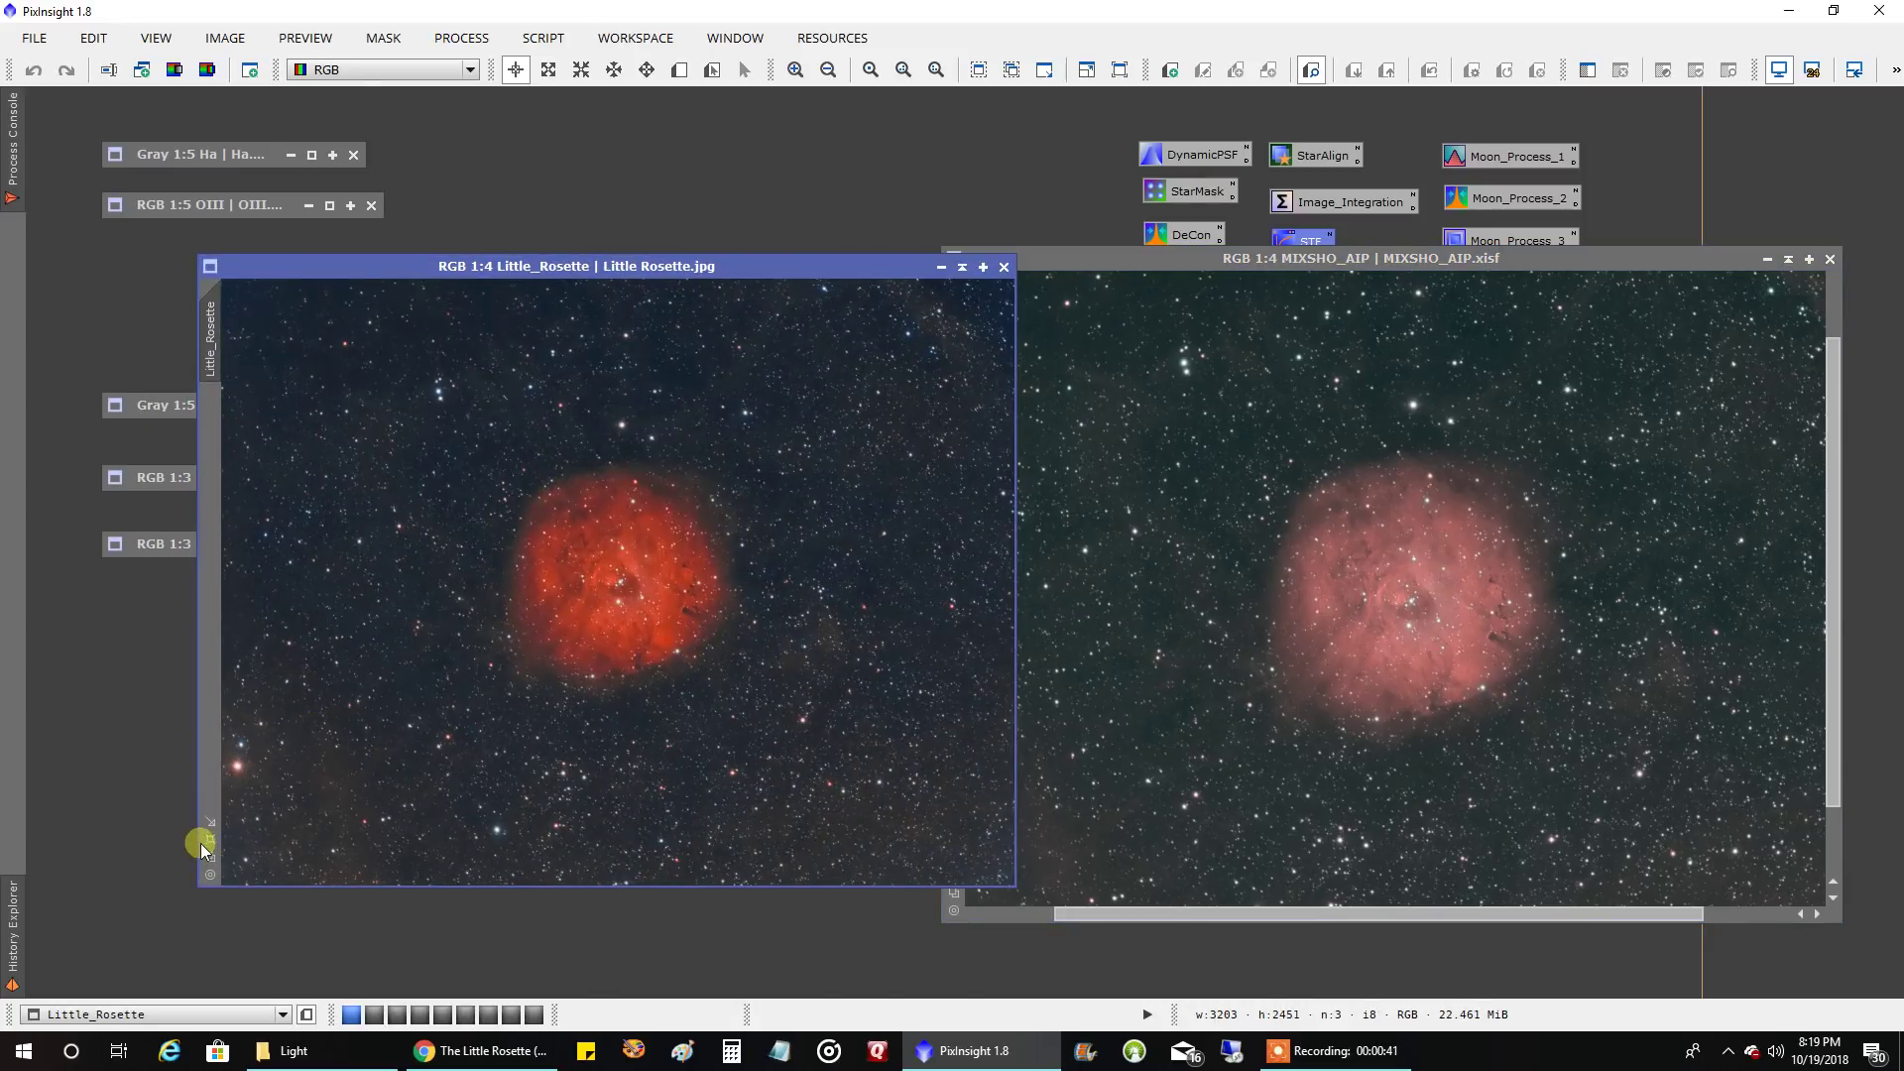
left_click(212, 842)
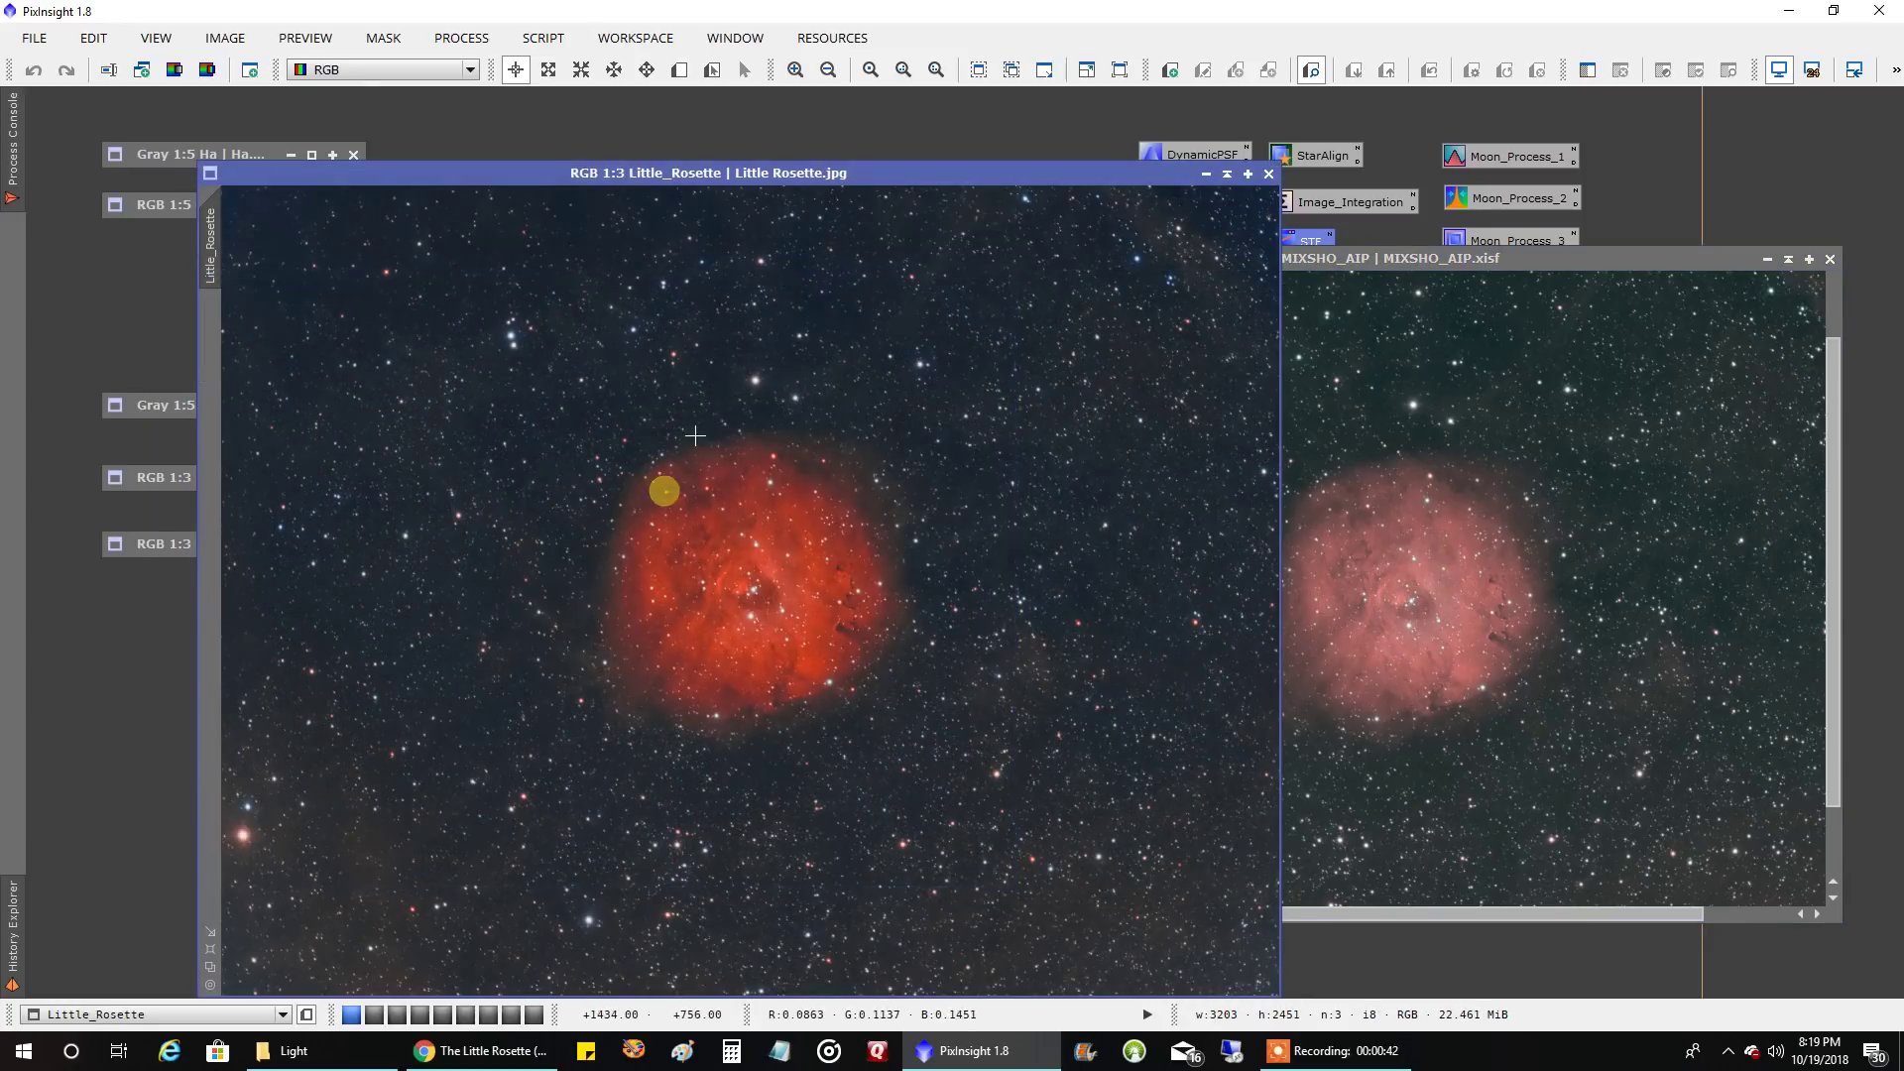
left_click(1464, 259)
left_click(954, 874)
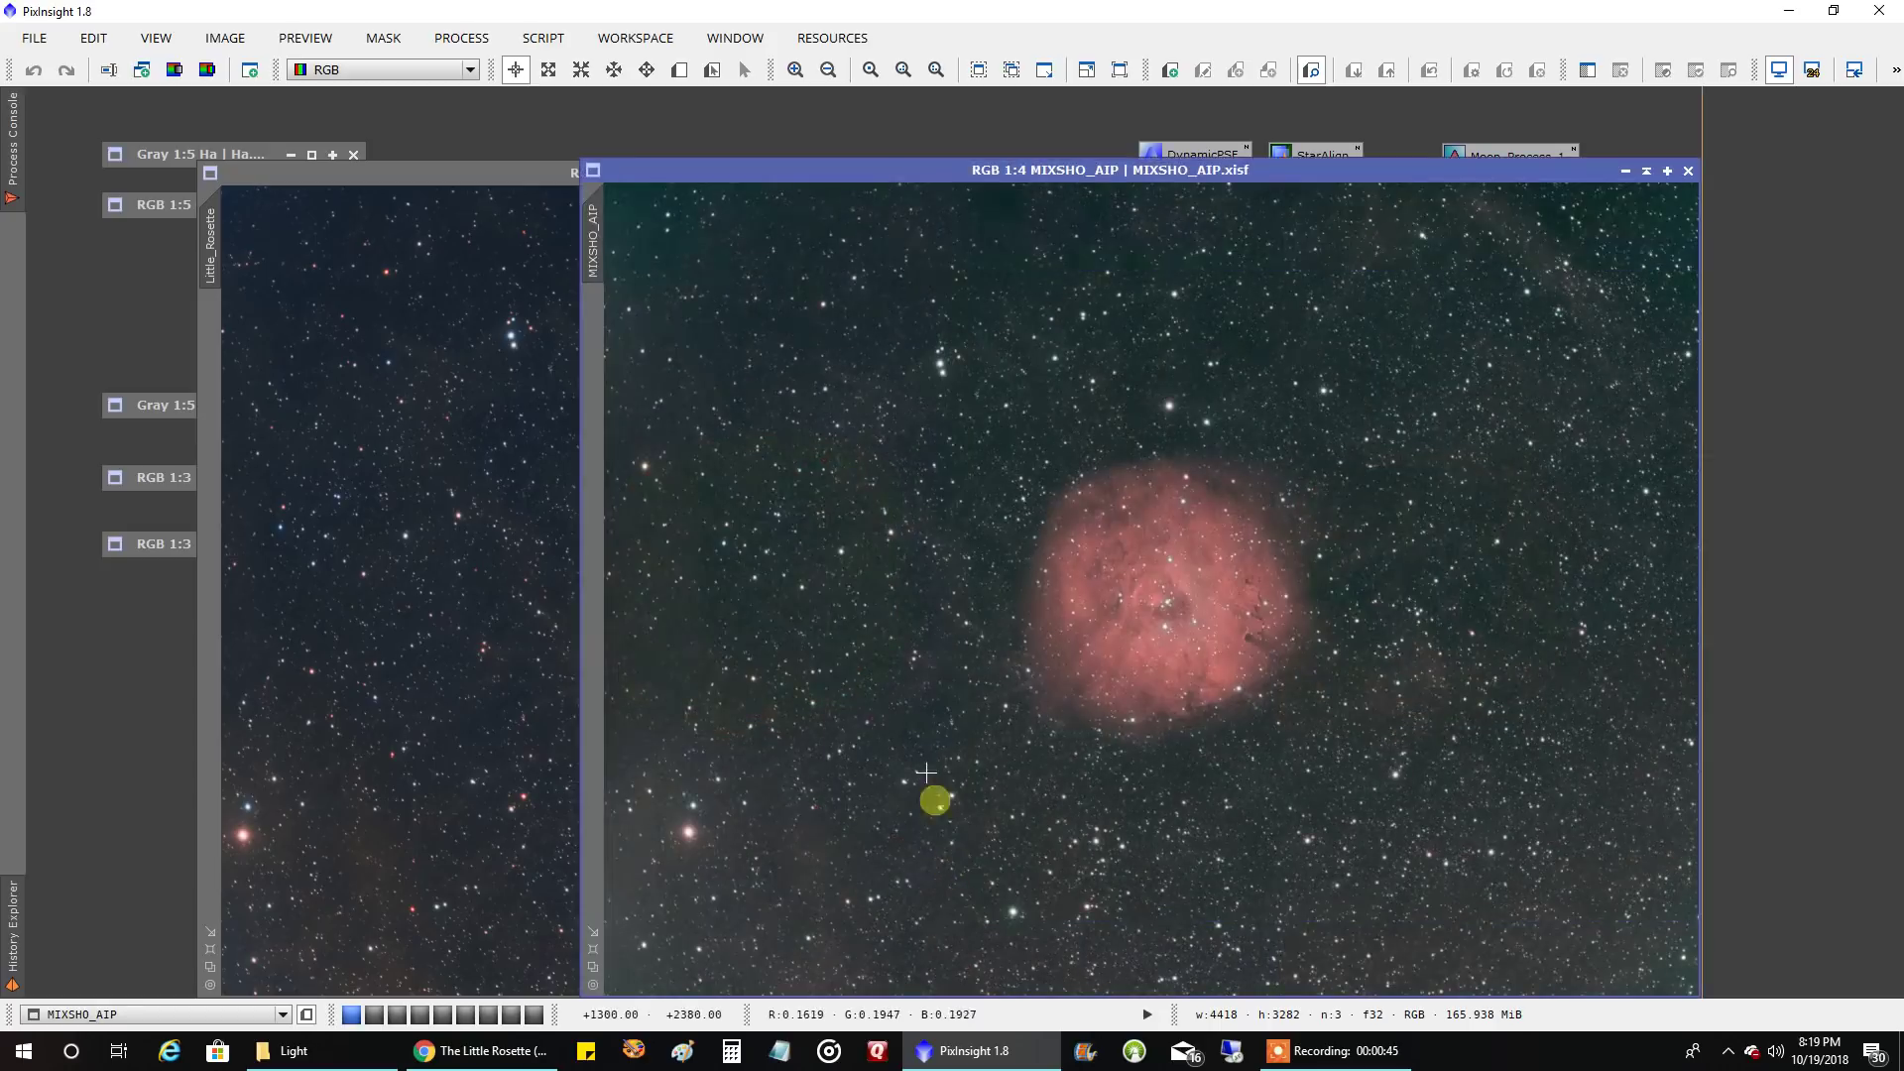
left_click_drag(743, 176, 1002, 179)
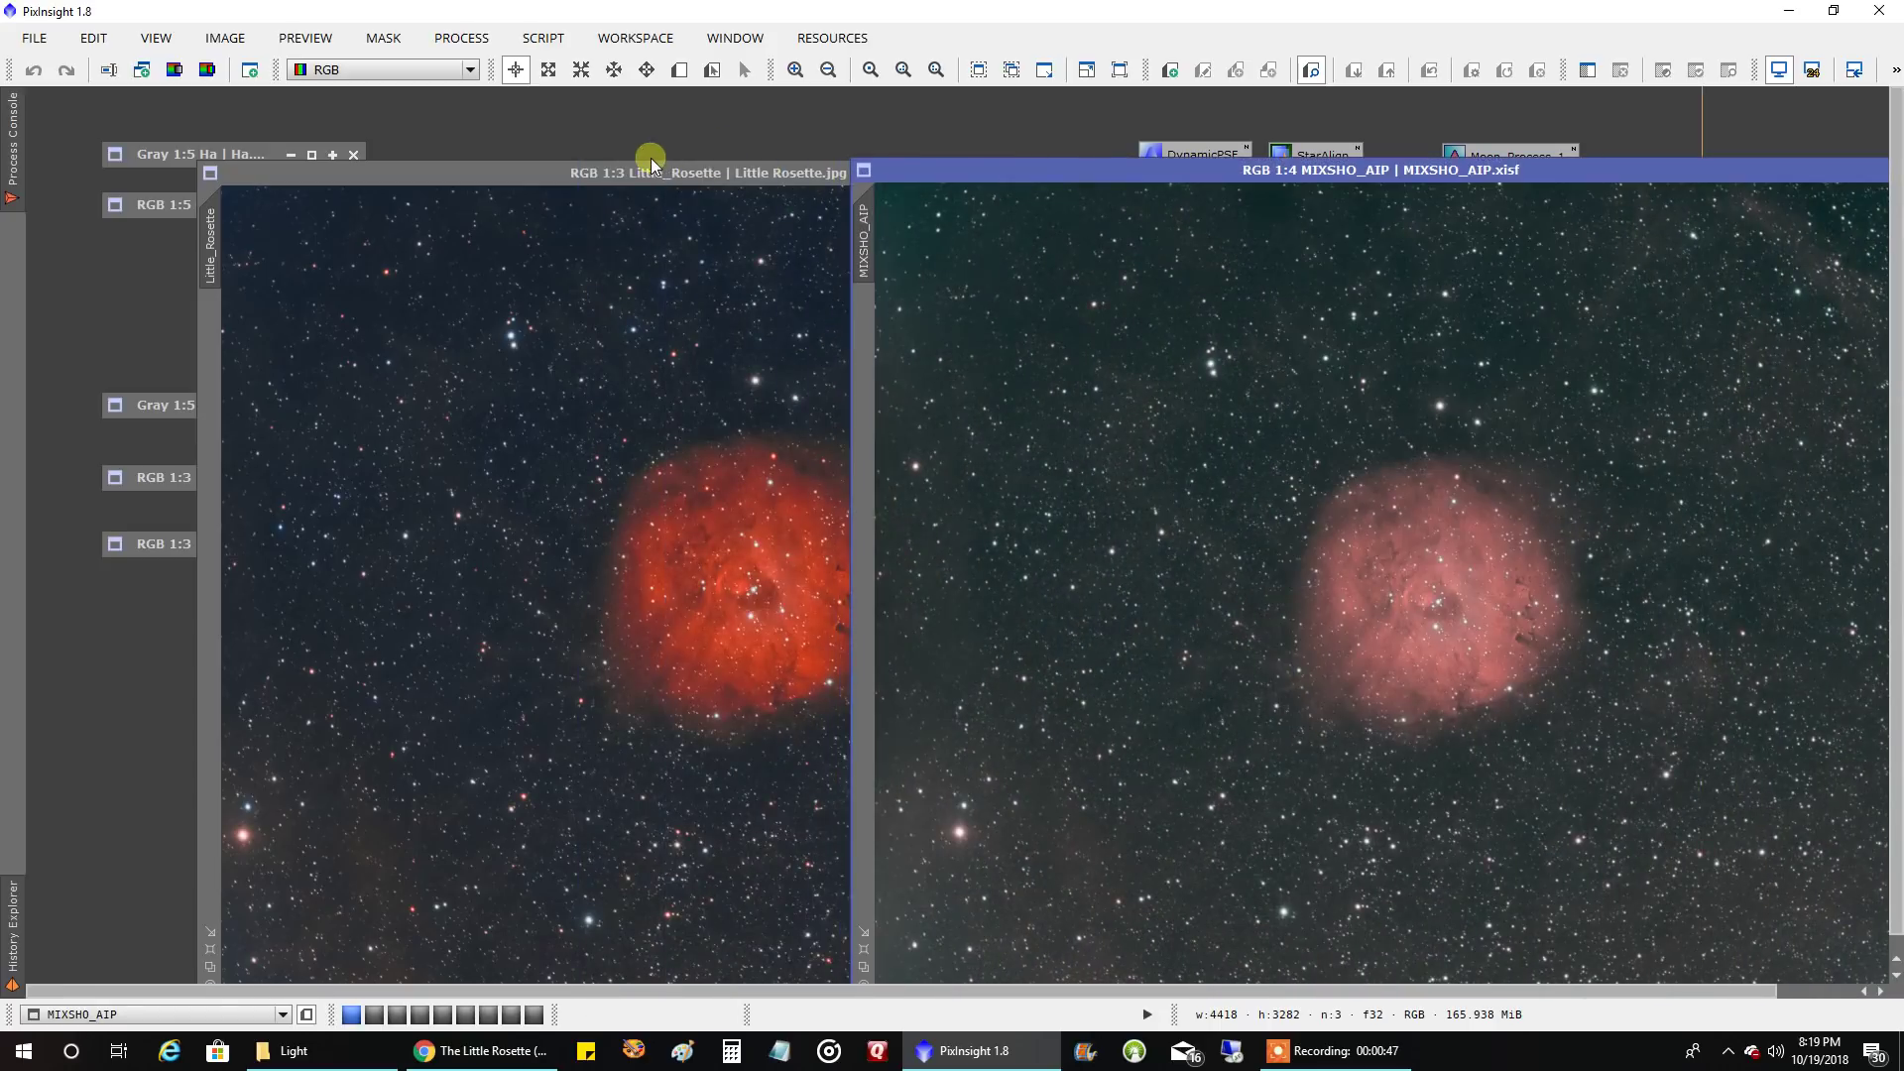
left_click(662, 178)
left_click_drag(664, 181, 500, 175)
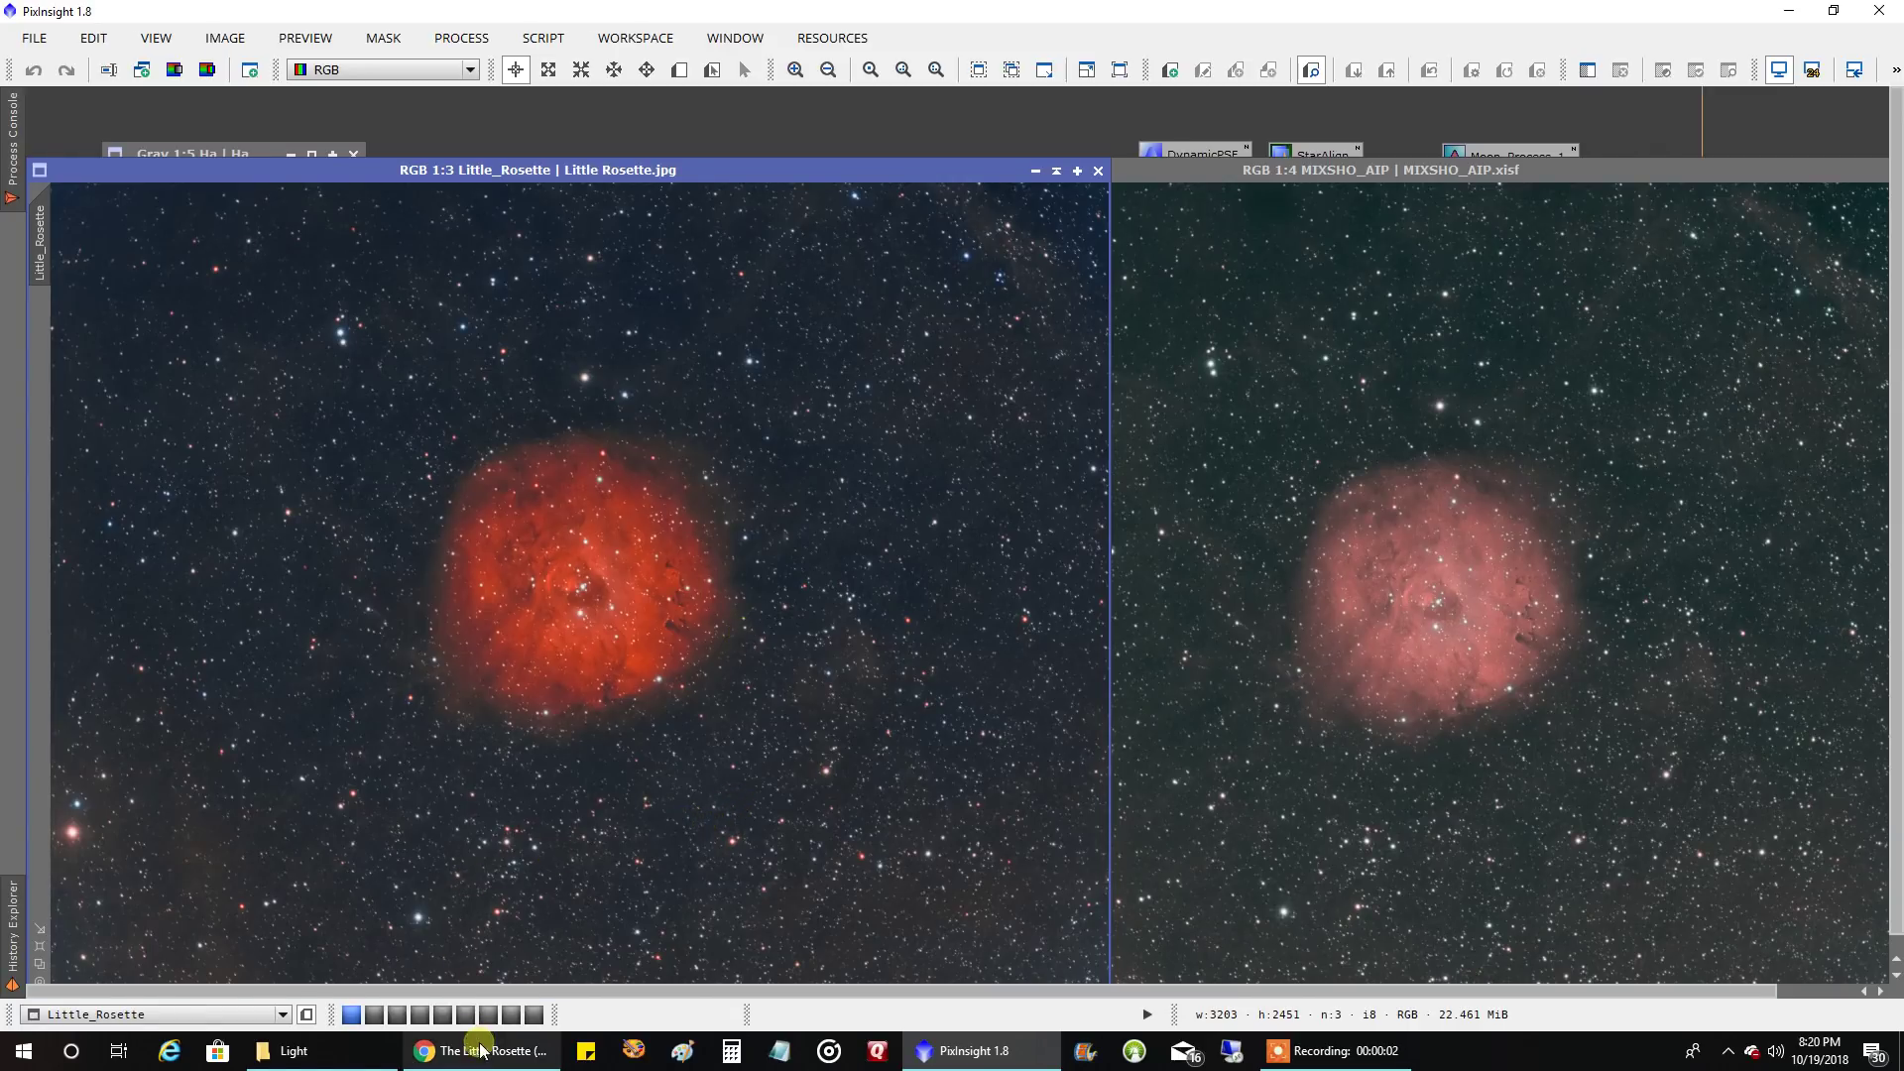
left_click(480, 1050)
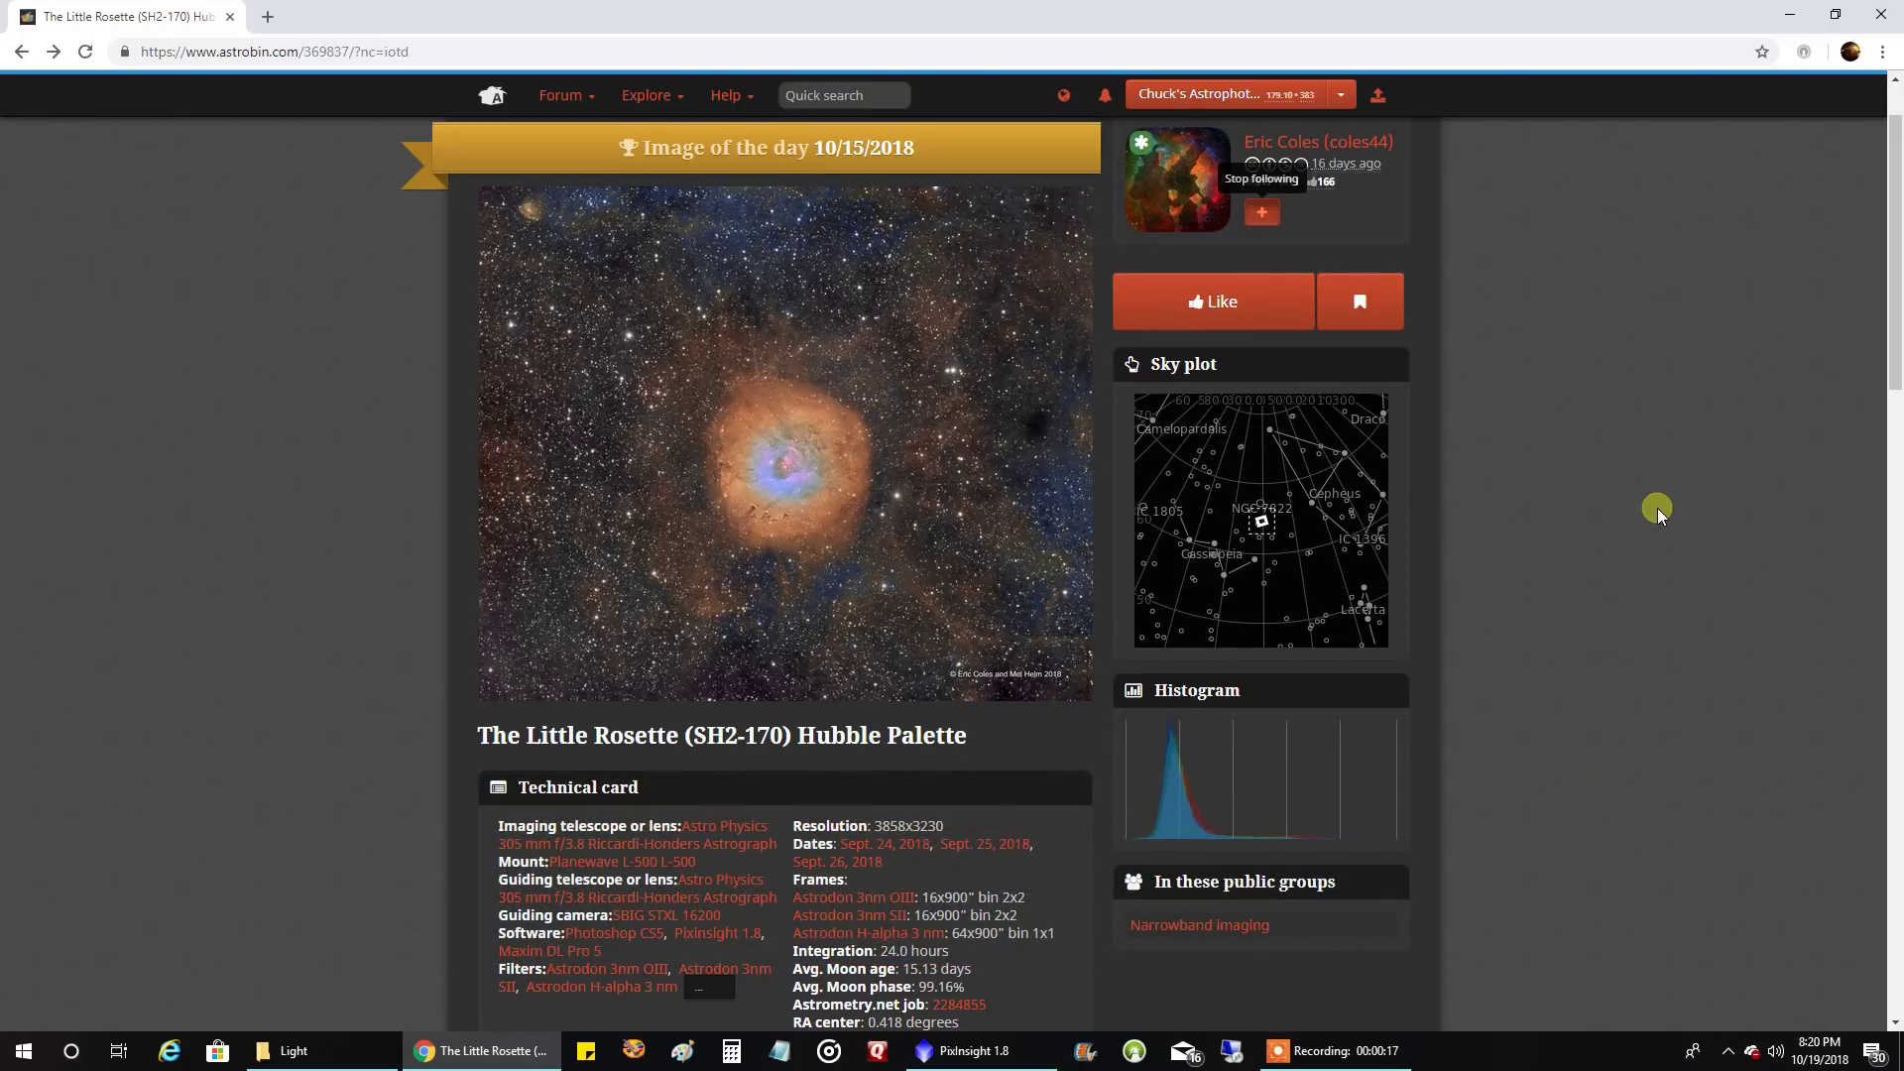
- View the Little Rosette Hubble Palette image at full size and scroll across it
scroll(1589, 530, "up", 1)
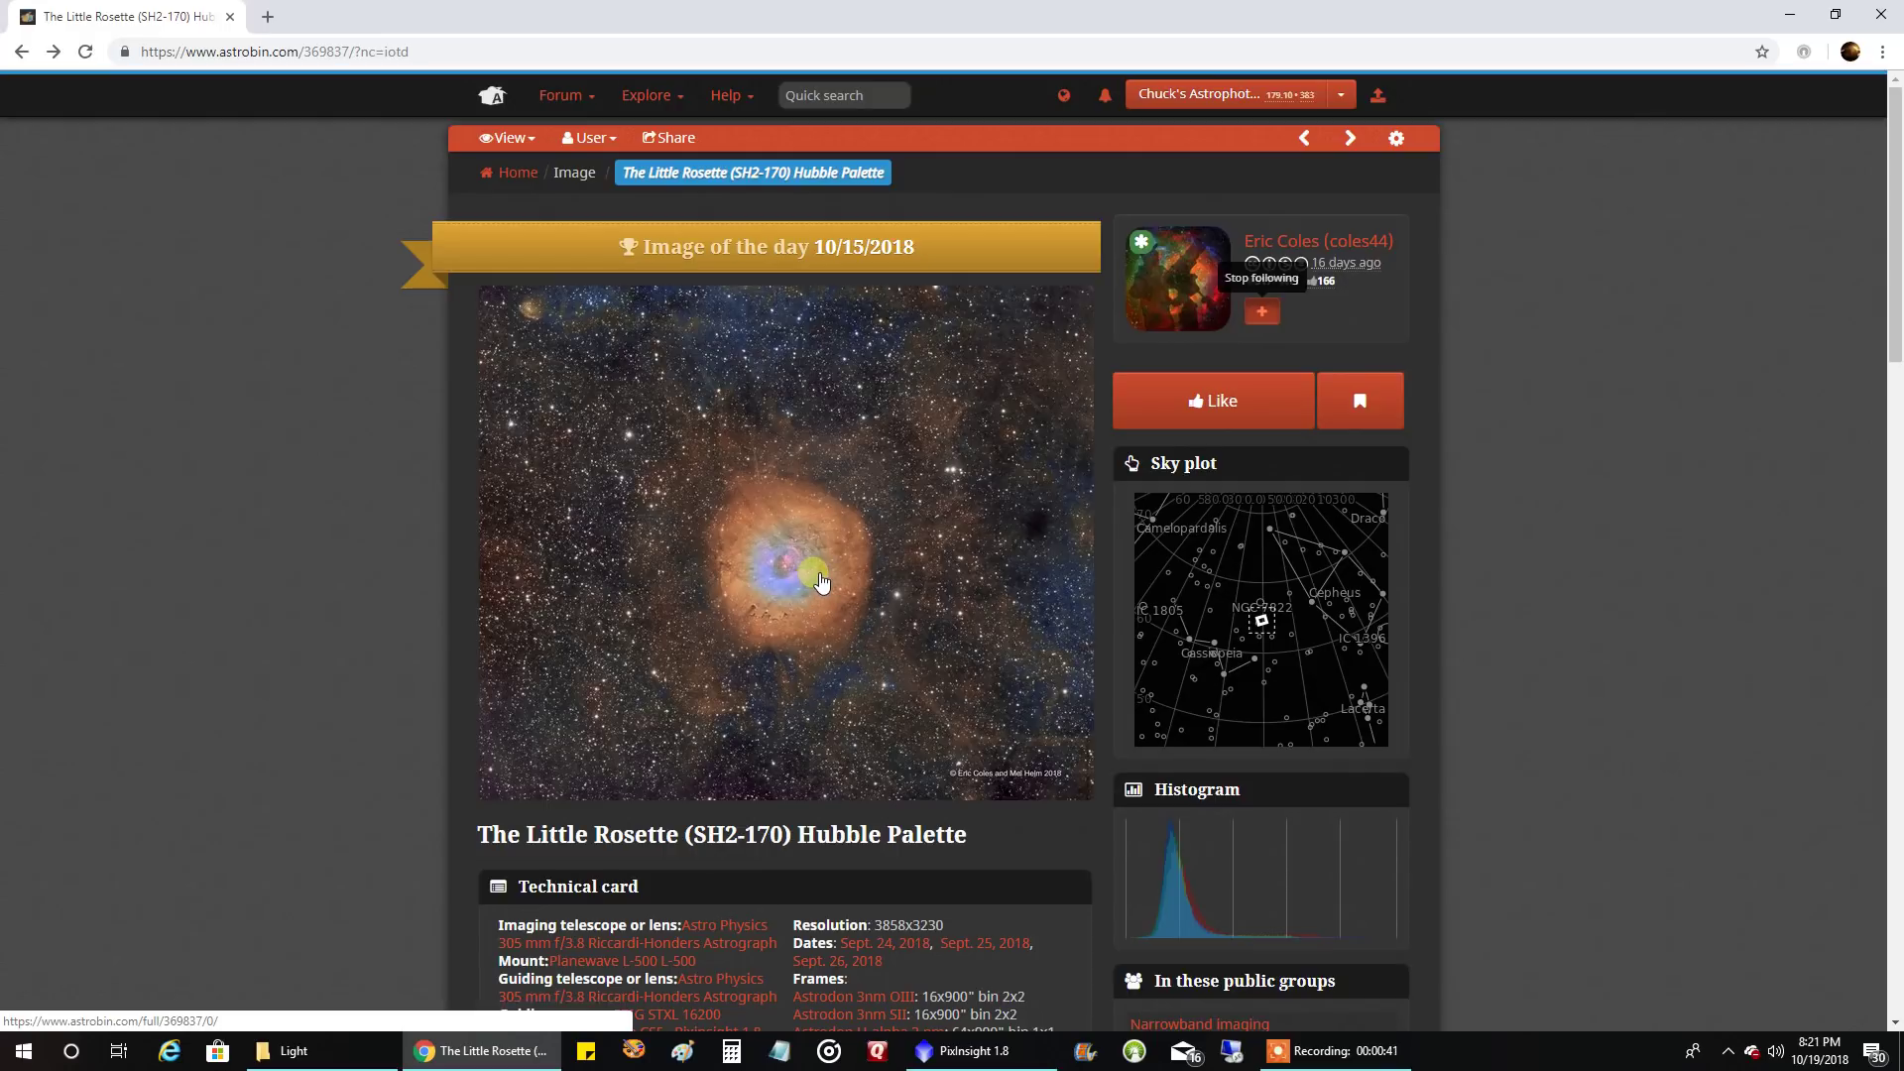
left_click(984, 594)
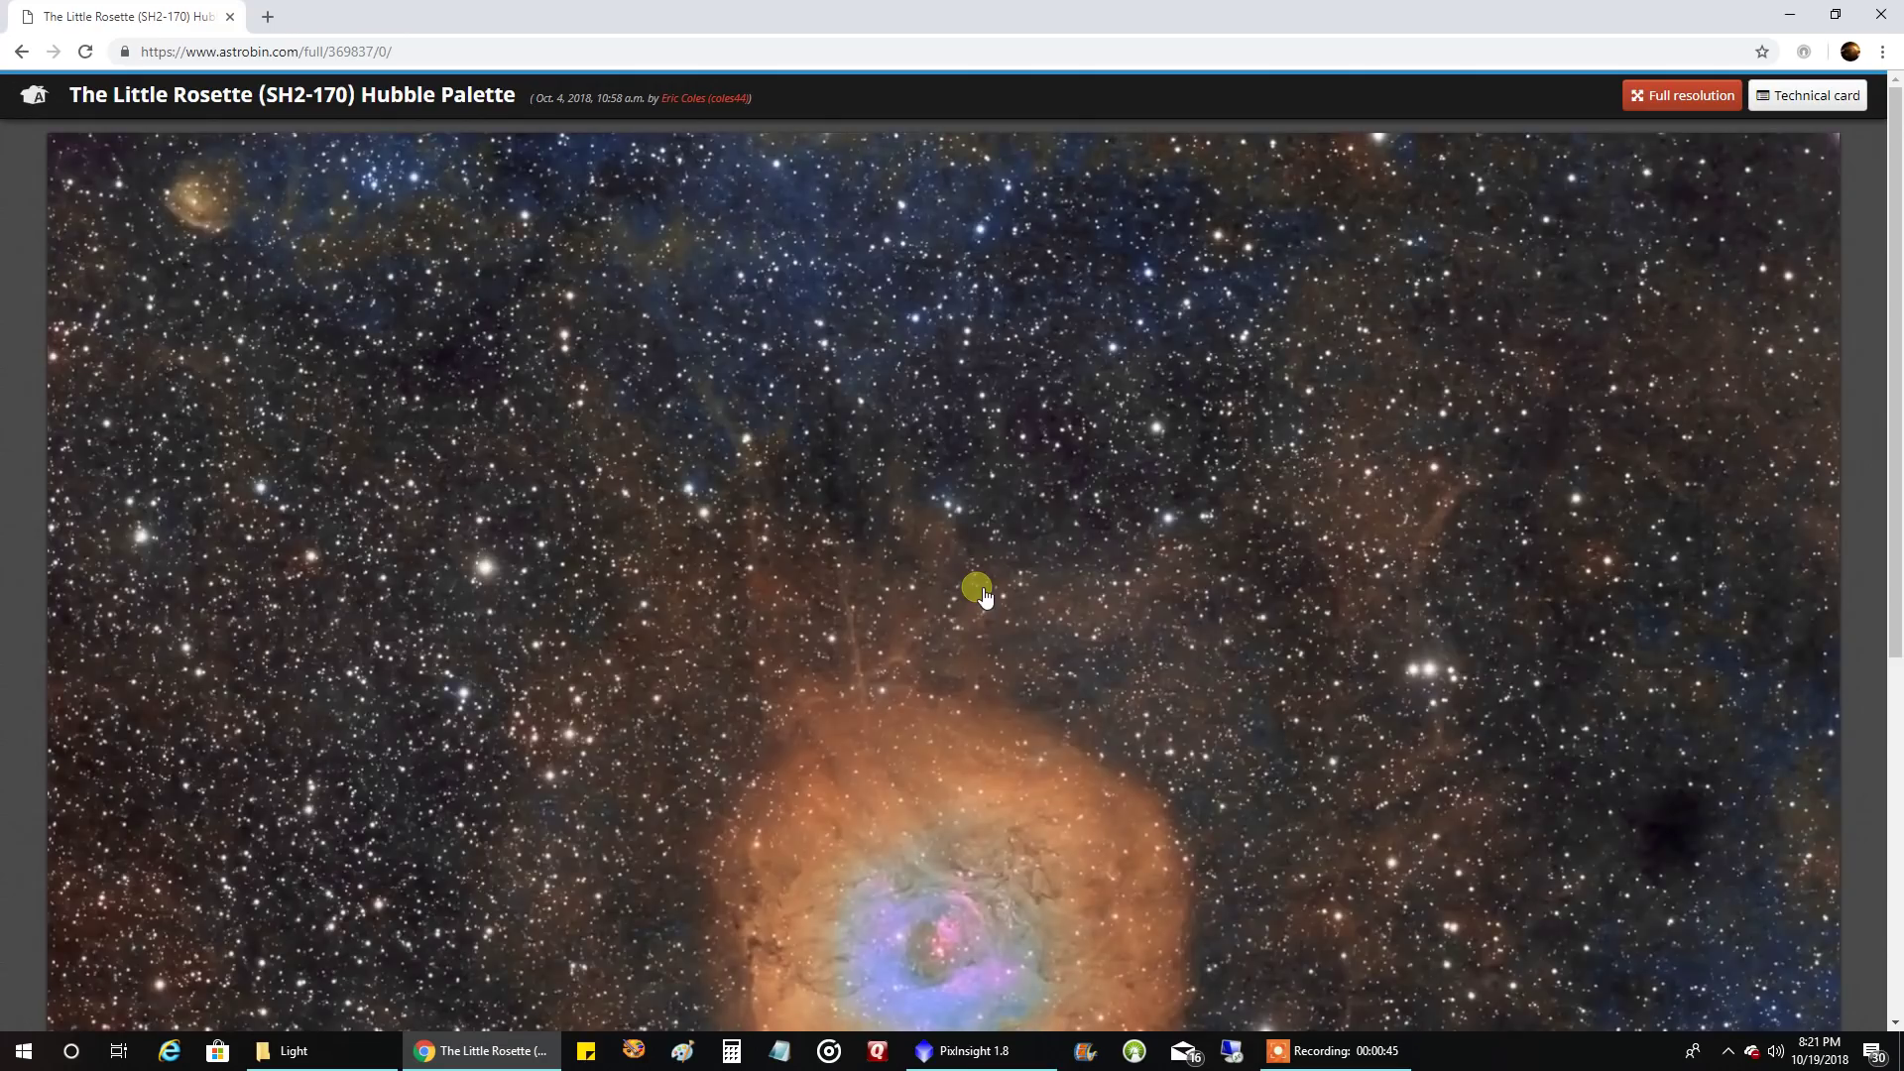
scroll(1116, 580, "down", 2)
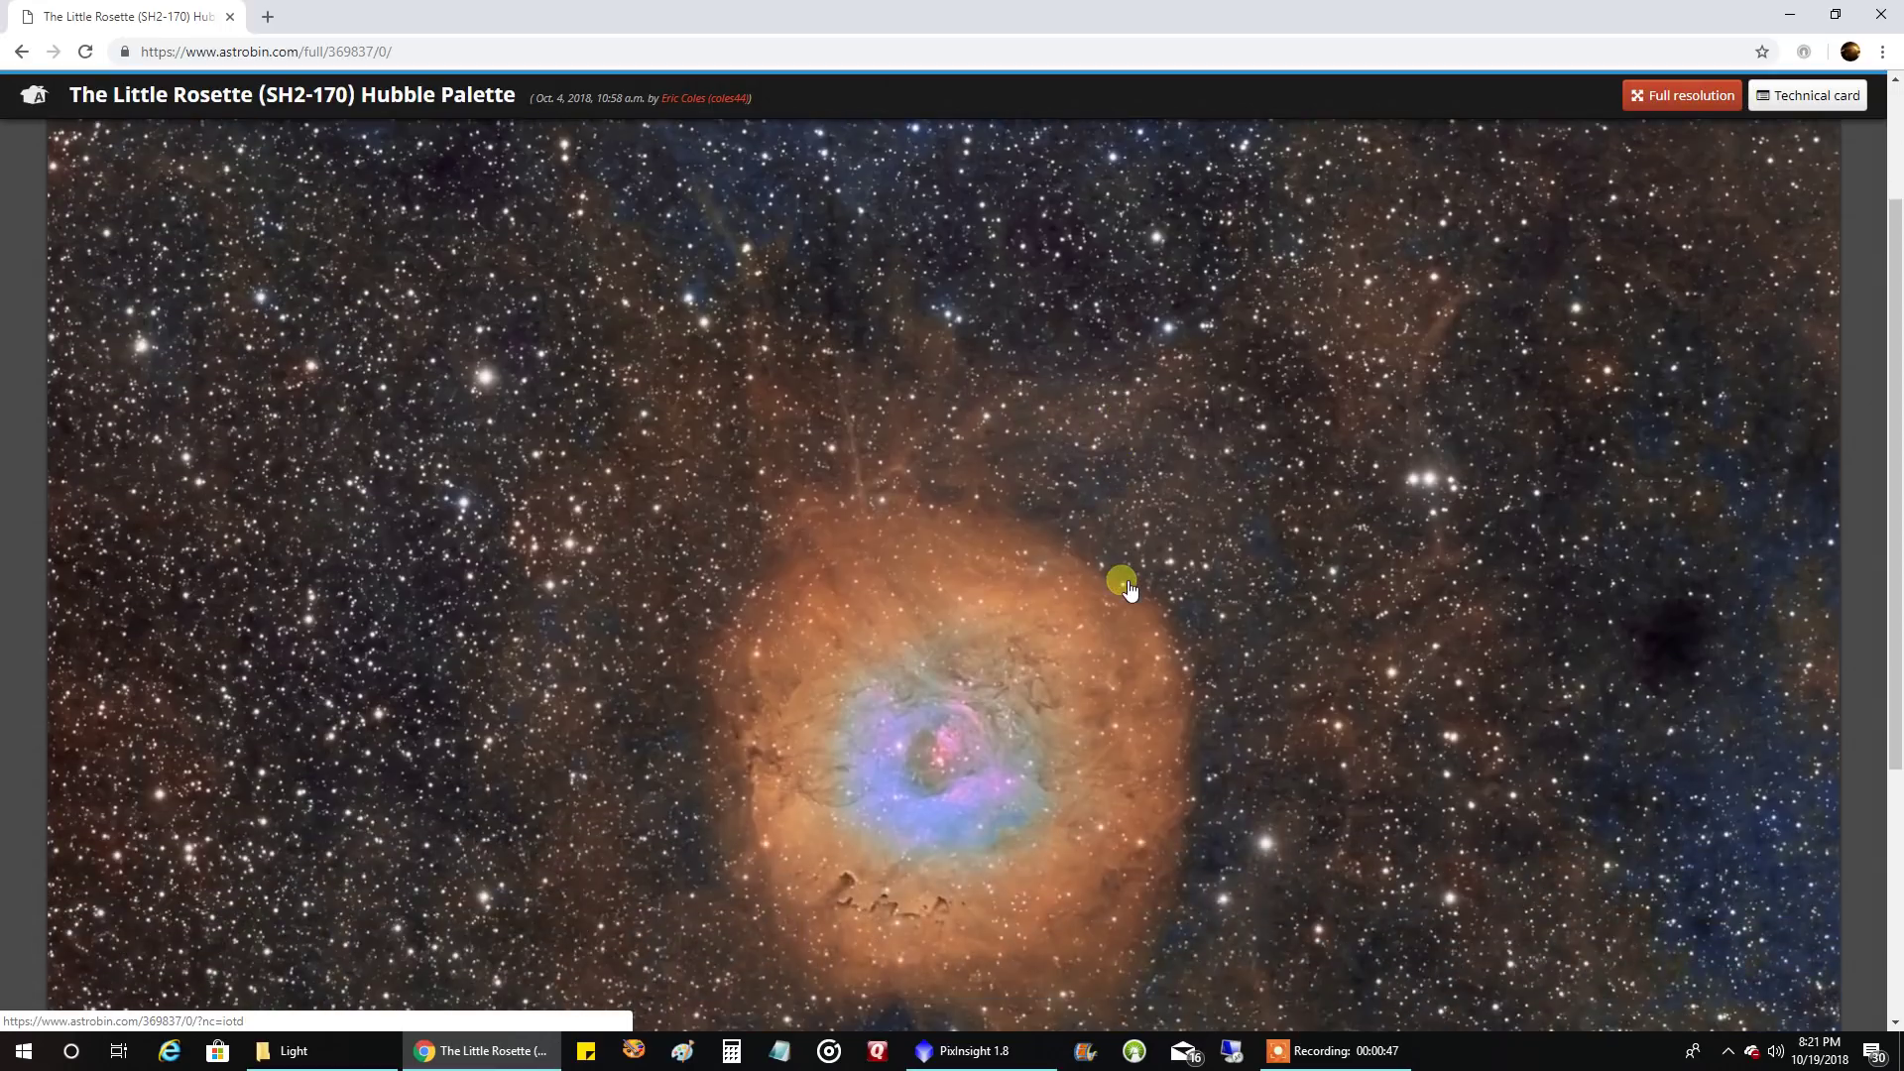
scroll(1128, 589, "down", 1)
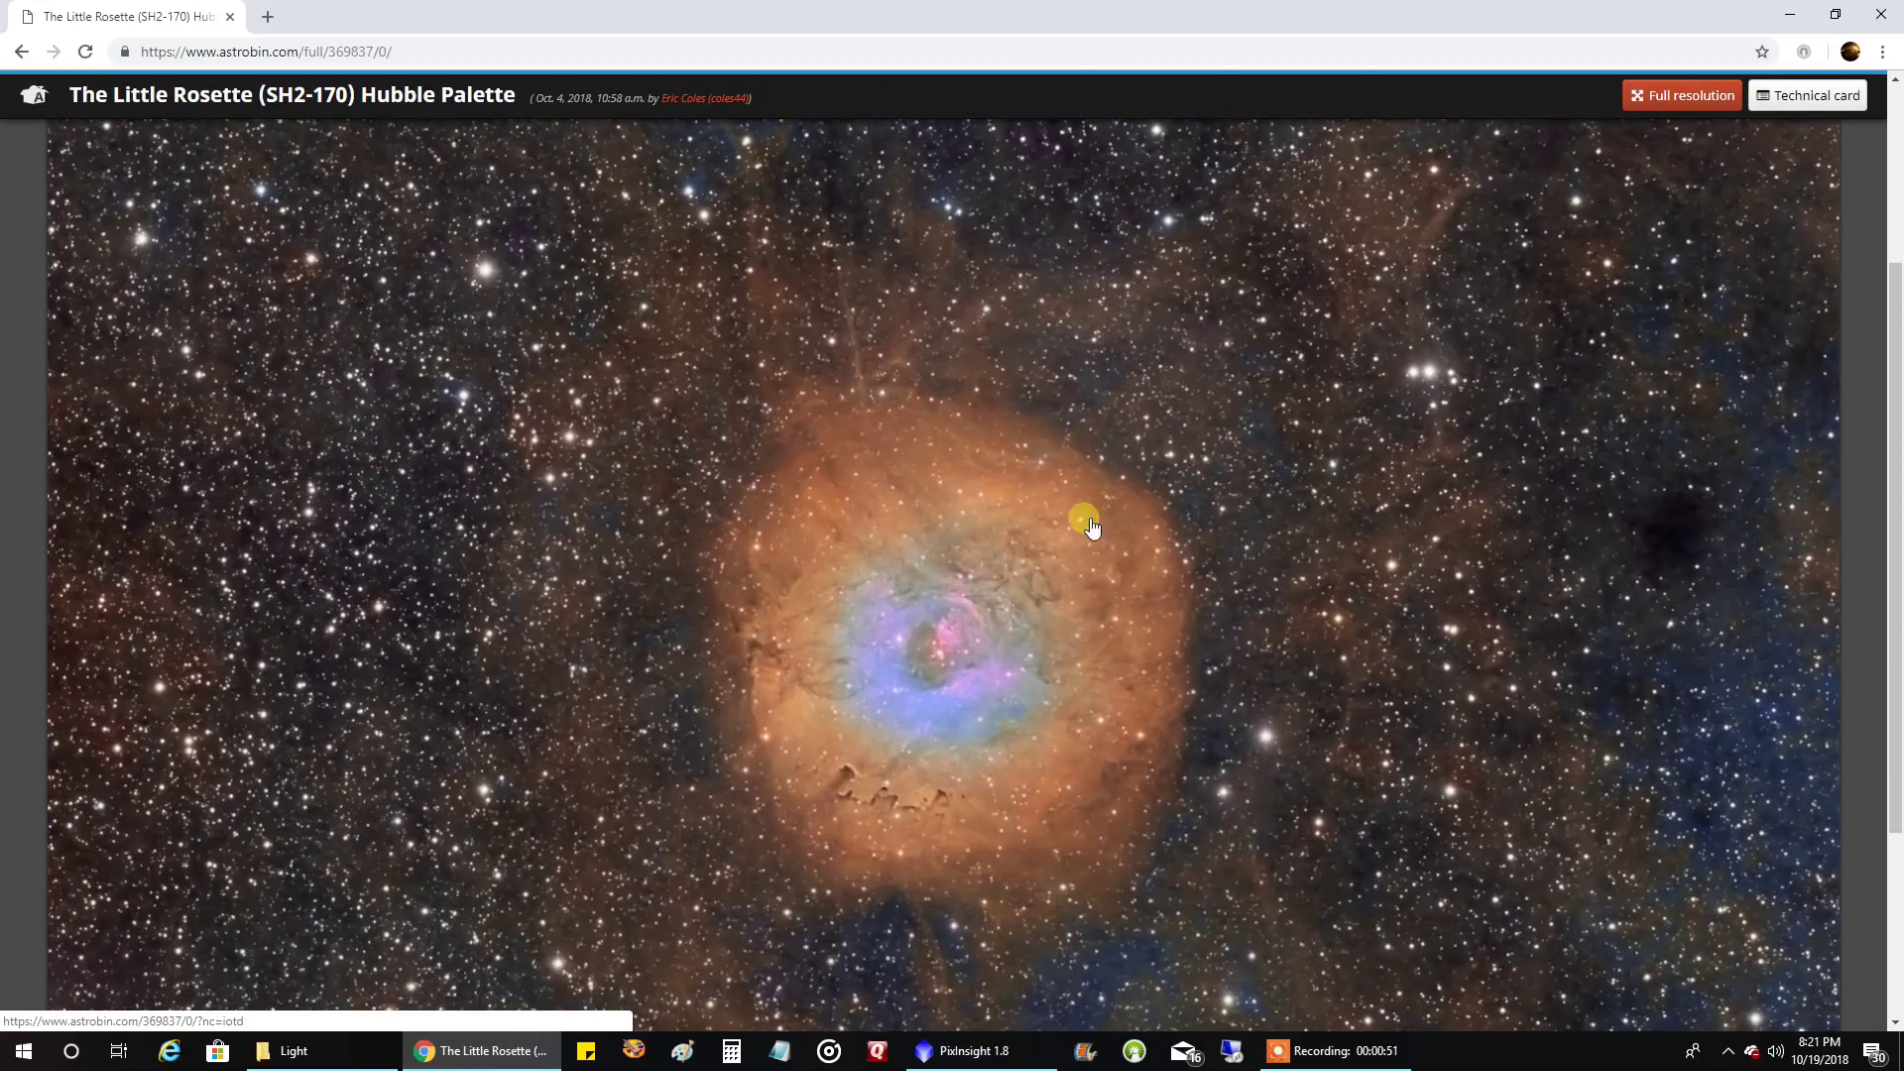
- Return to the image page and scroll to the technical card showing 24.0 hours integration
left_click(1808, 97)
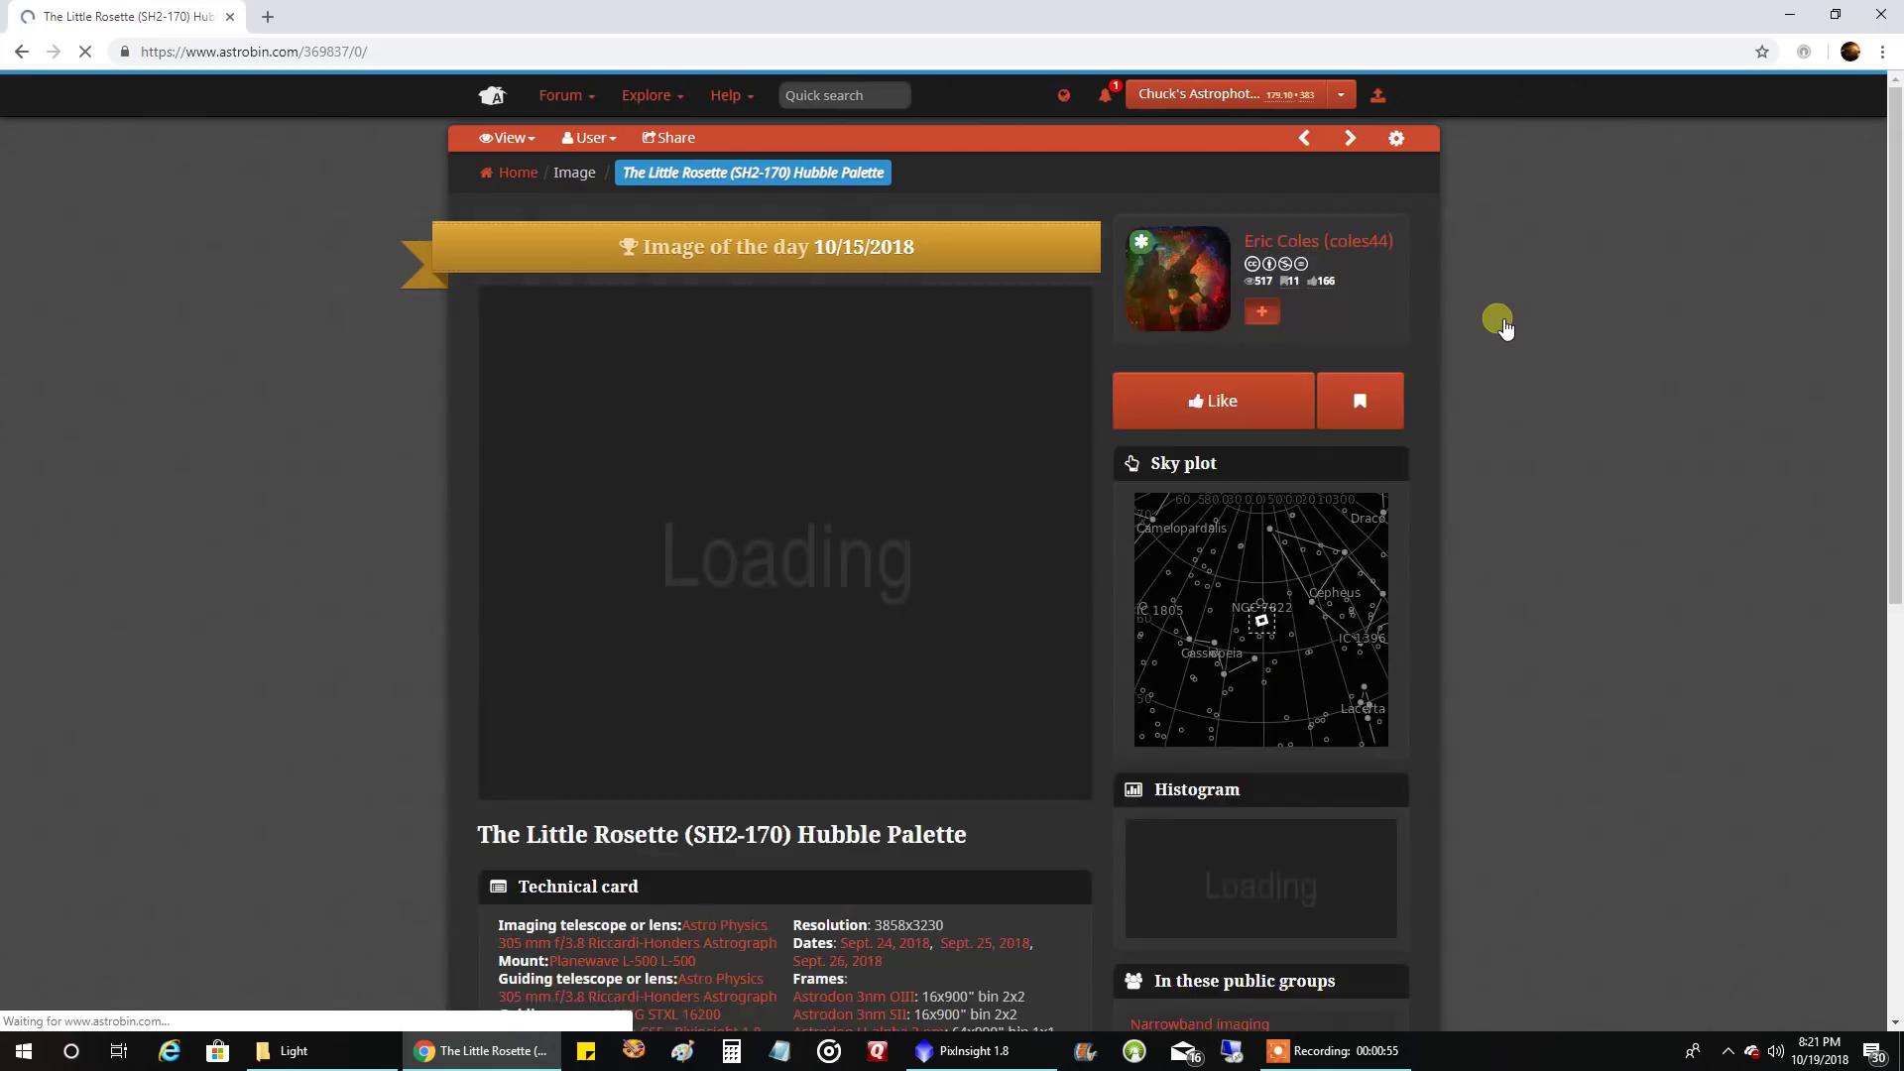
scroll(1466, 369, "down", 2)
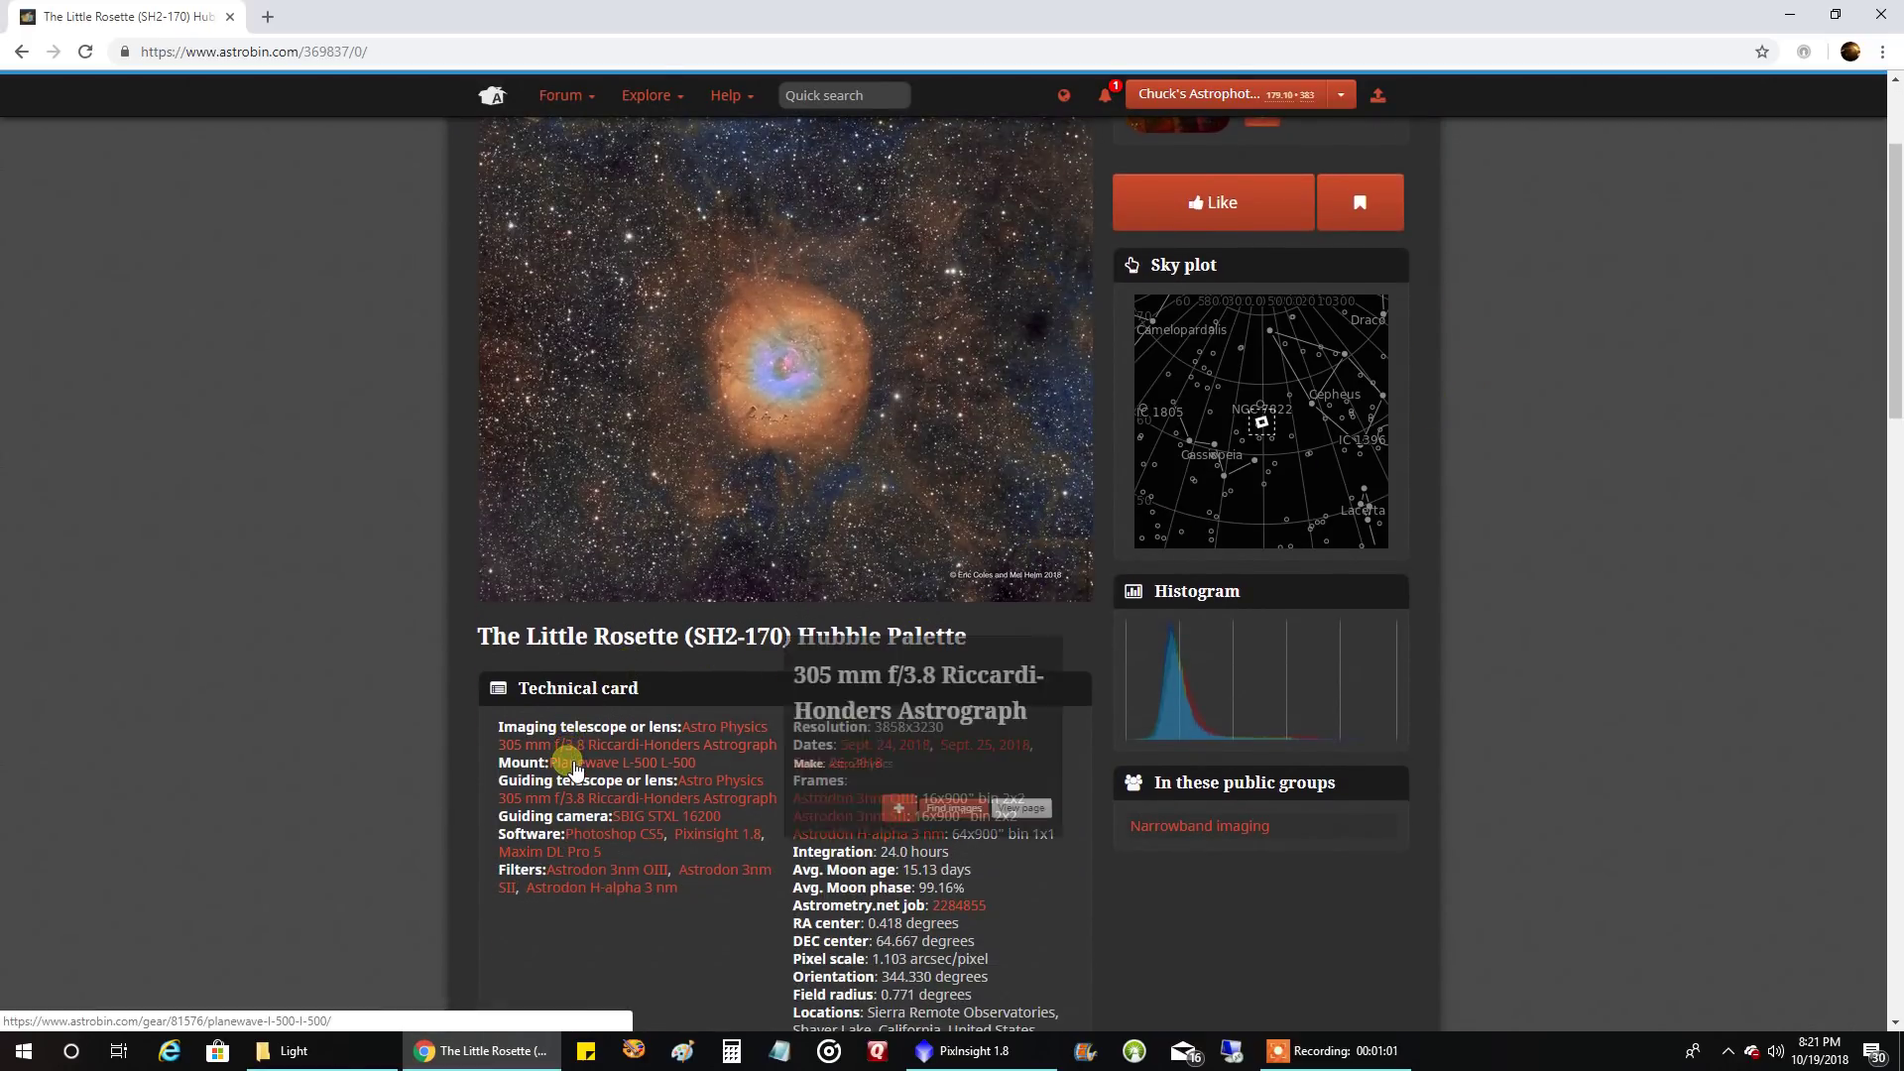
mouse_move(572, 762)
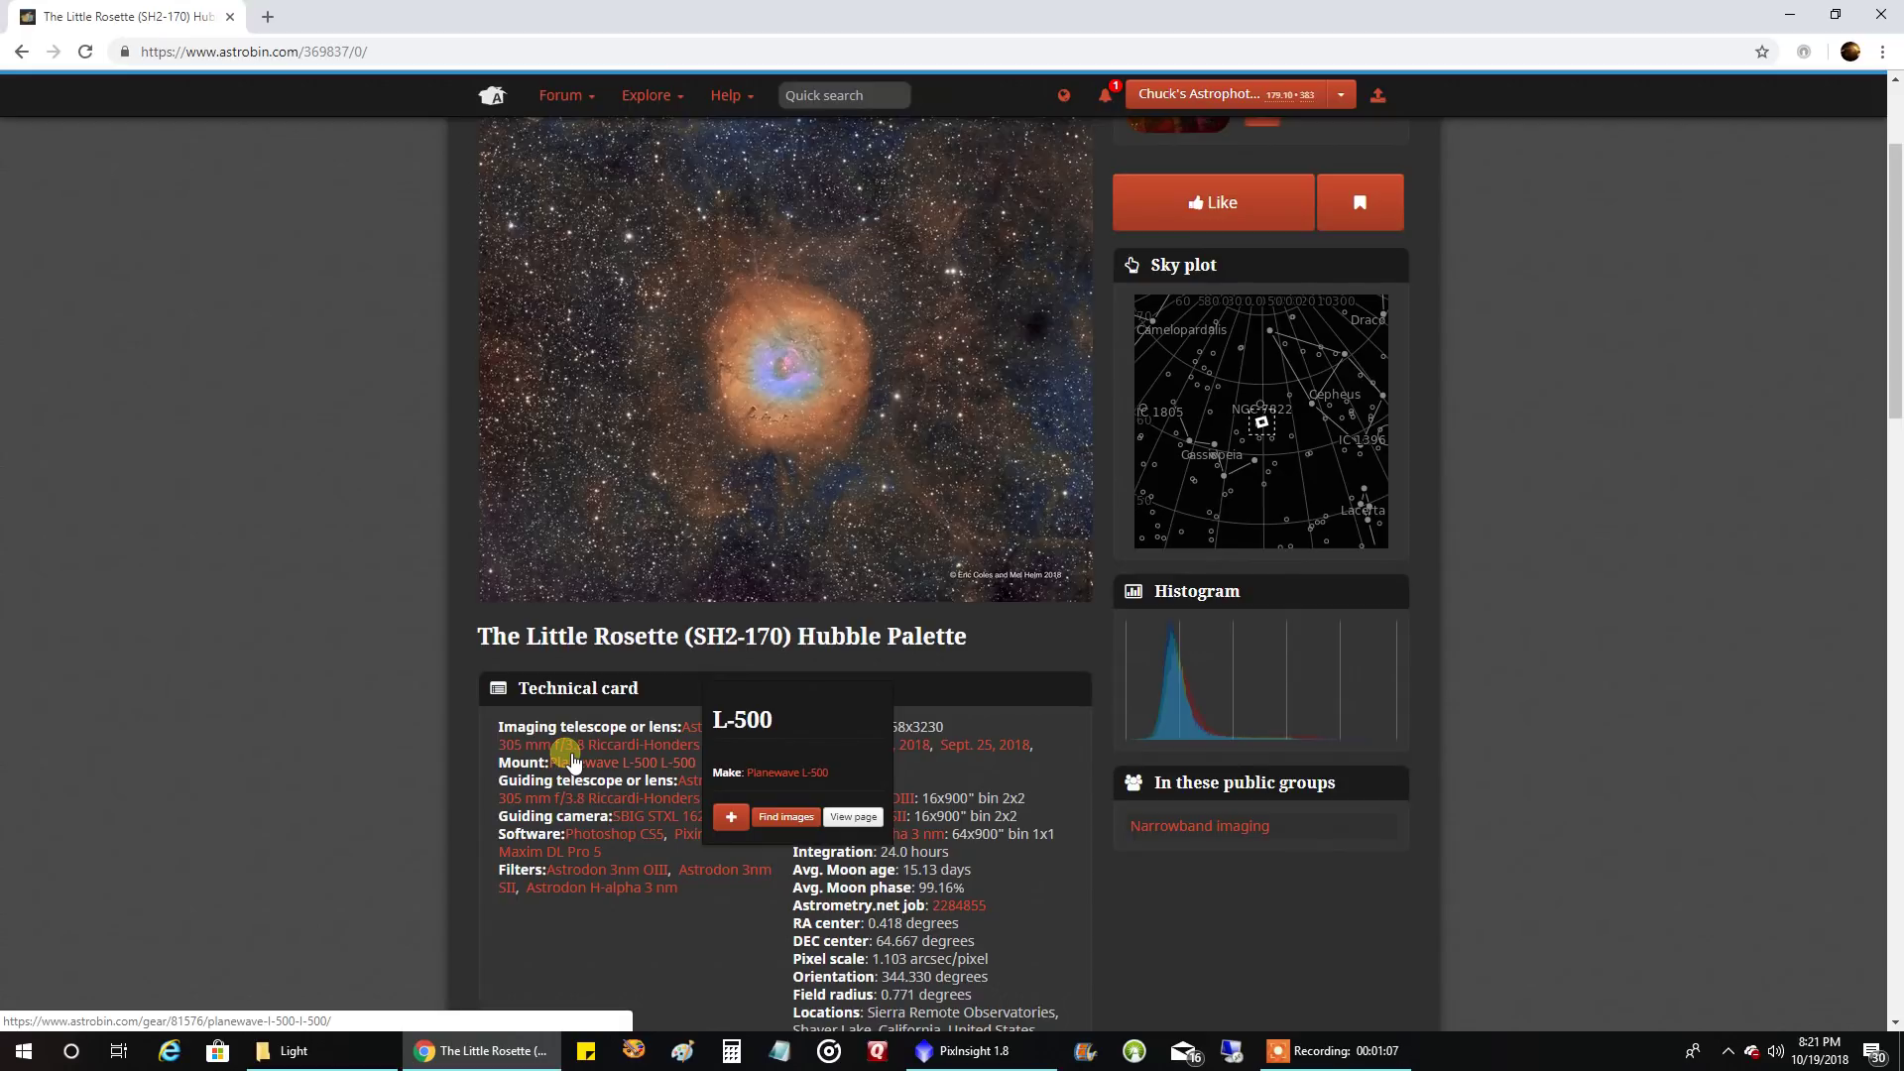
left_click(734, 1053)
- Position the Calculator window and dismiss the Facebook and DISH mail notifications
left_click_drag(1467, 186, 1305, 205)
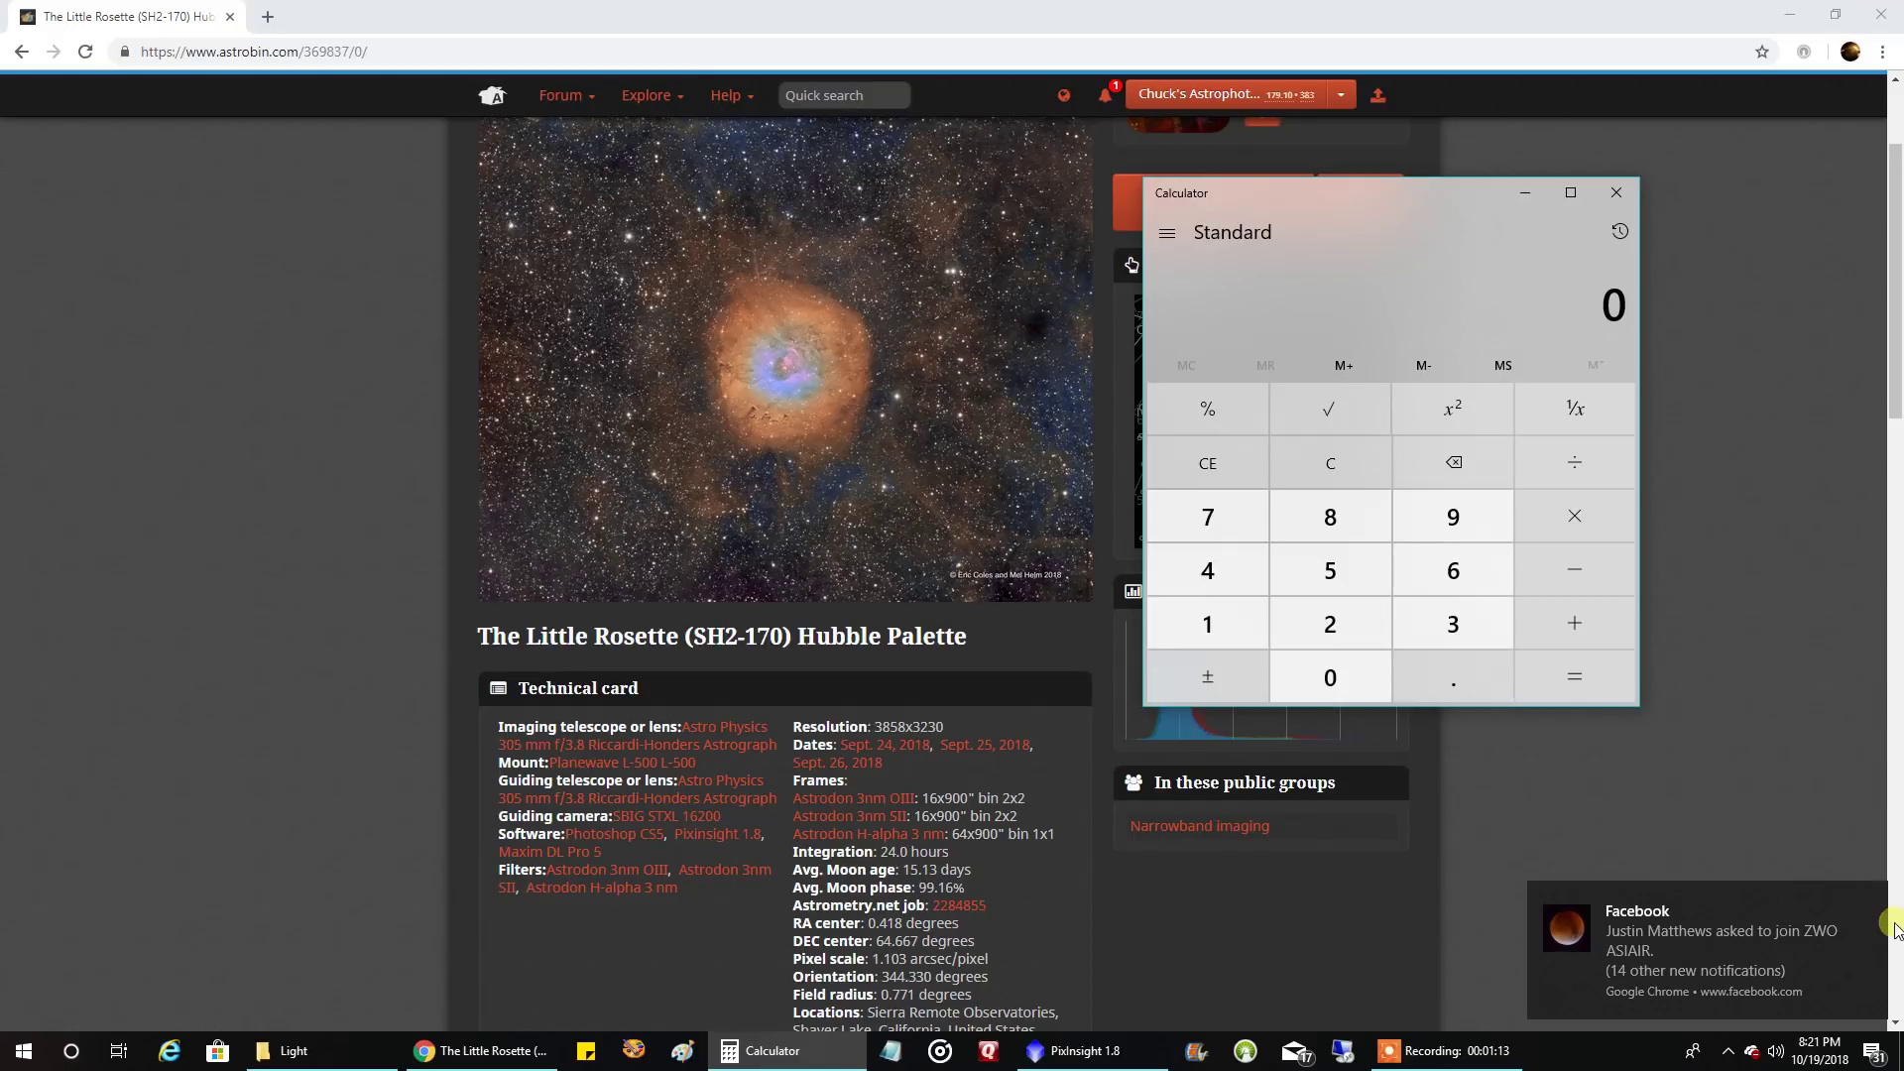
left_click(1866, 897)
left_click(1359, 218)
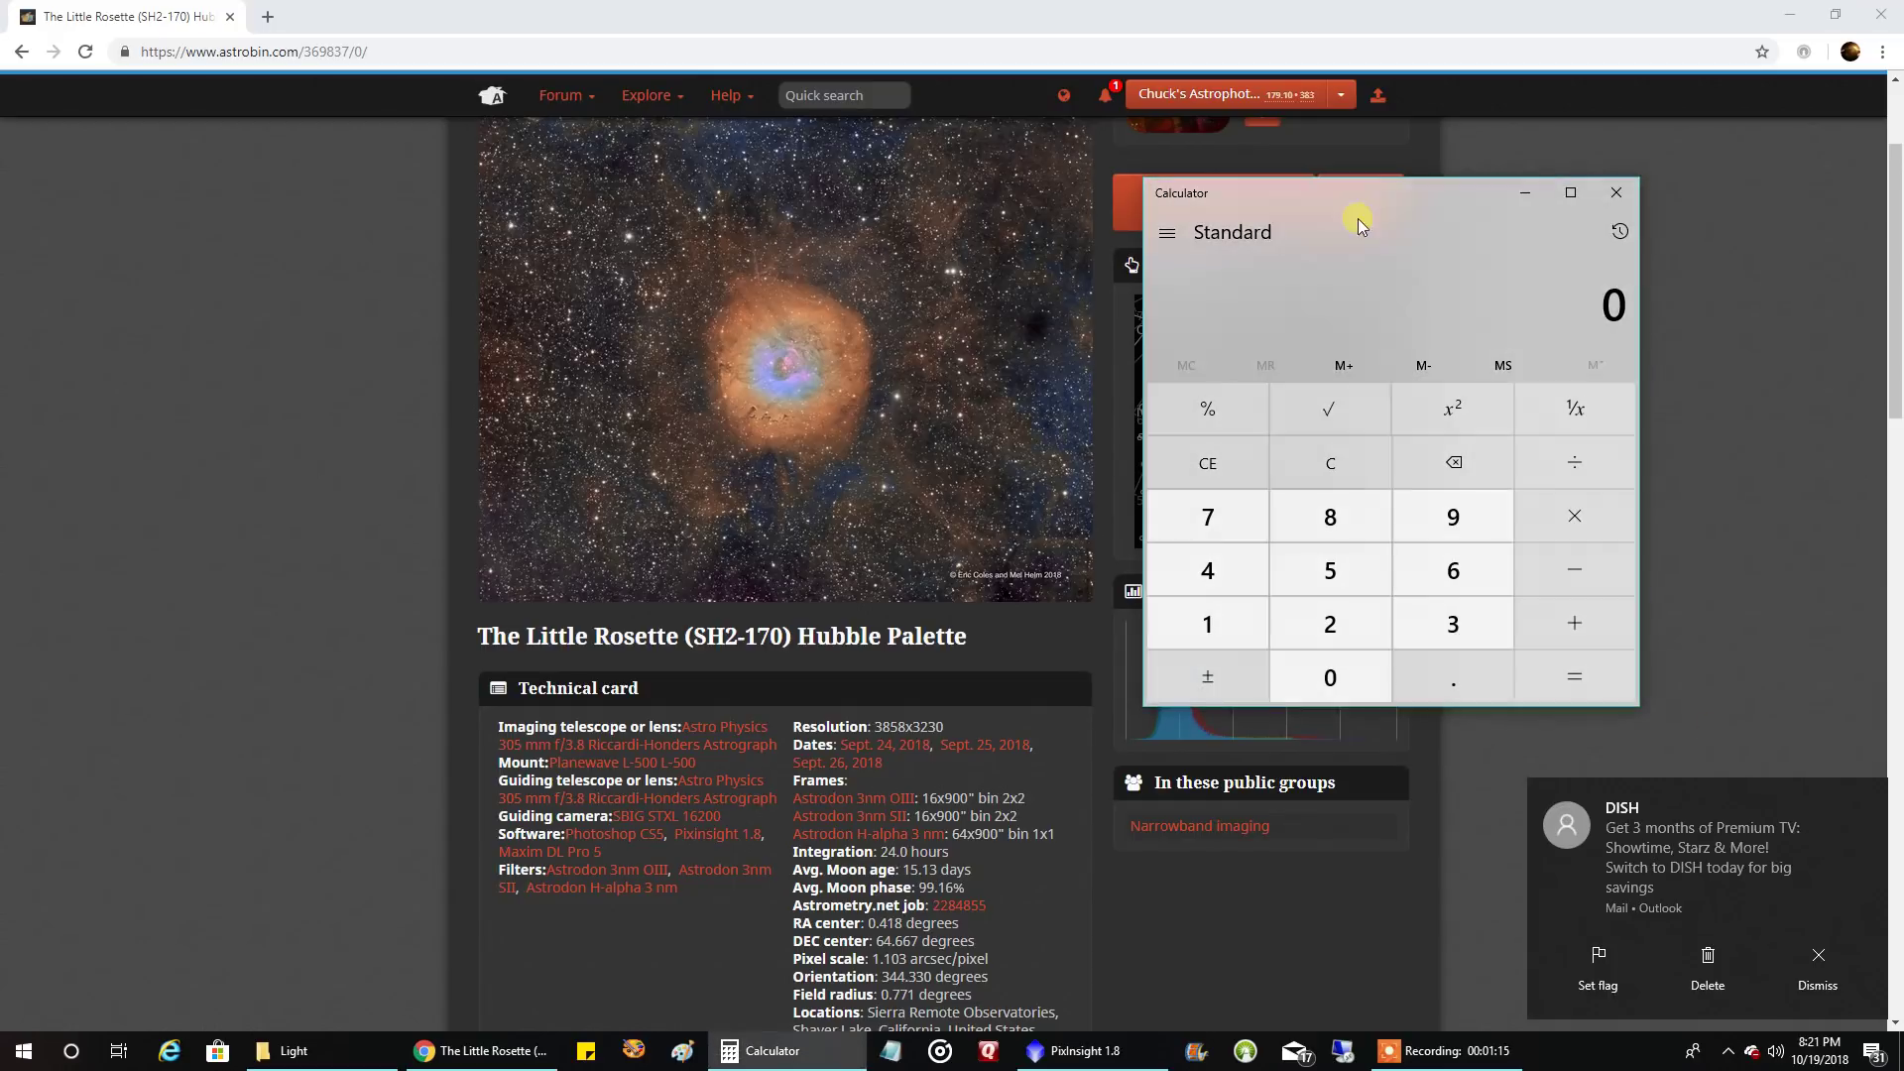
left_click(1864, 797)
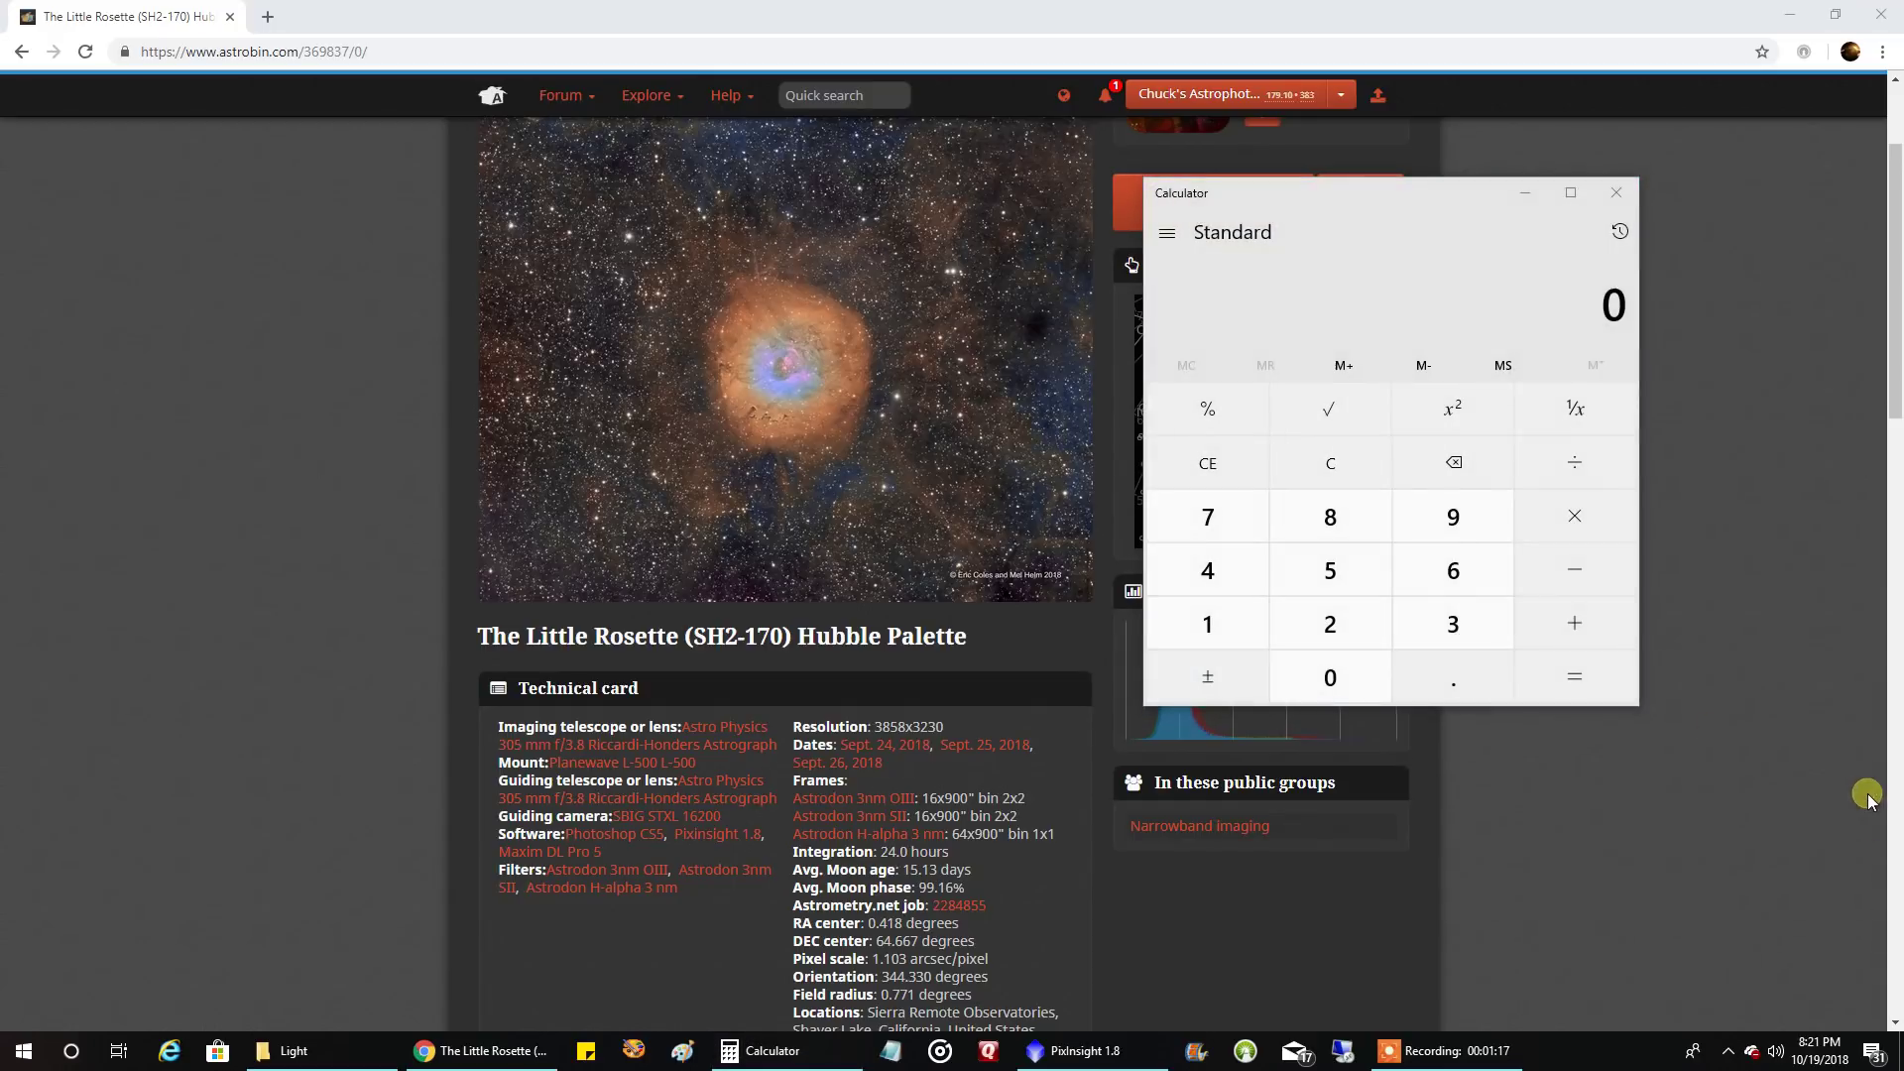
left_click(1480, 339)
left_click_drag(1432, 189, 1376, 206)
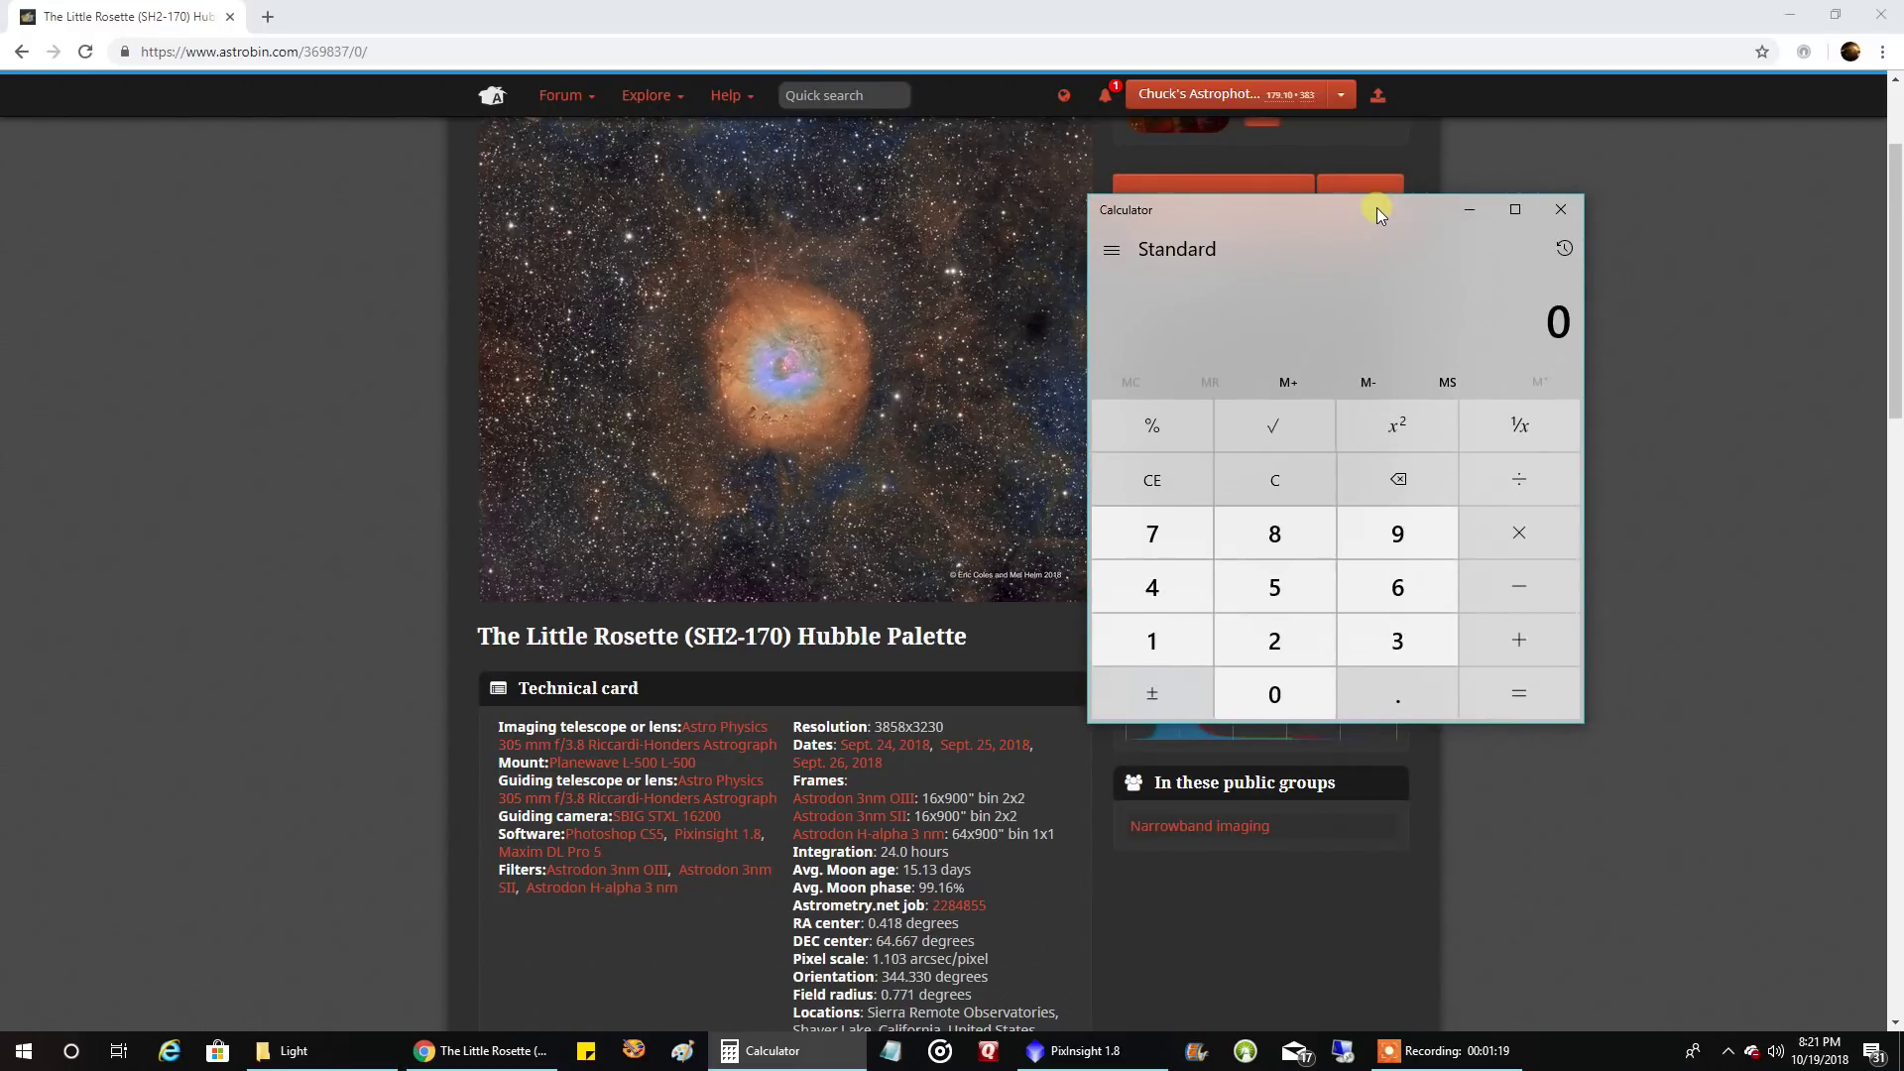
- Compute 3.8×0.3, then 3.8 squared to get 14.44
type("3.8")
type("*.")
type("3")
key("Return")
type("3.8*3.8")
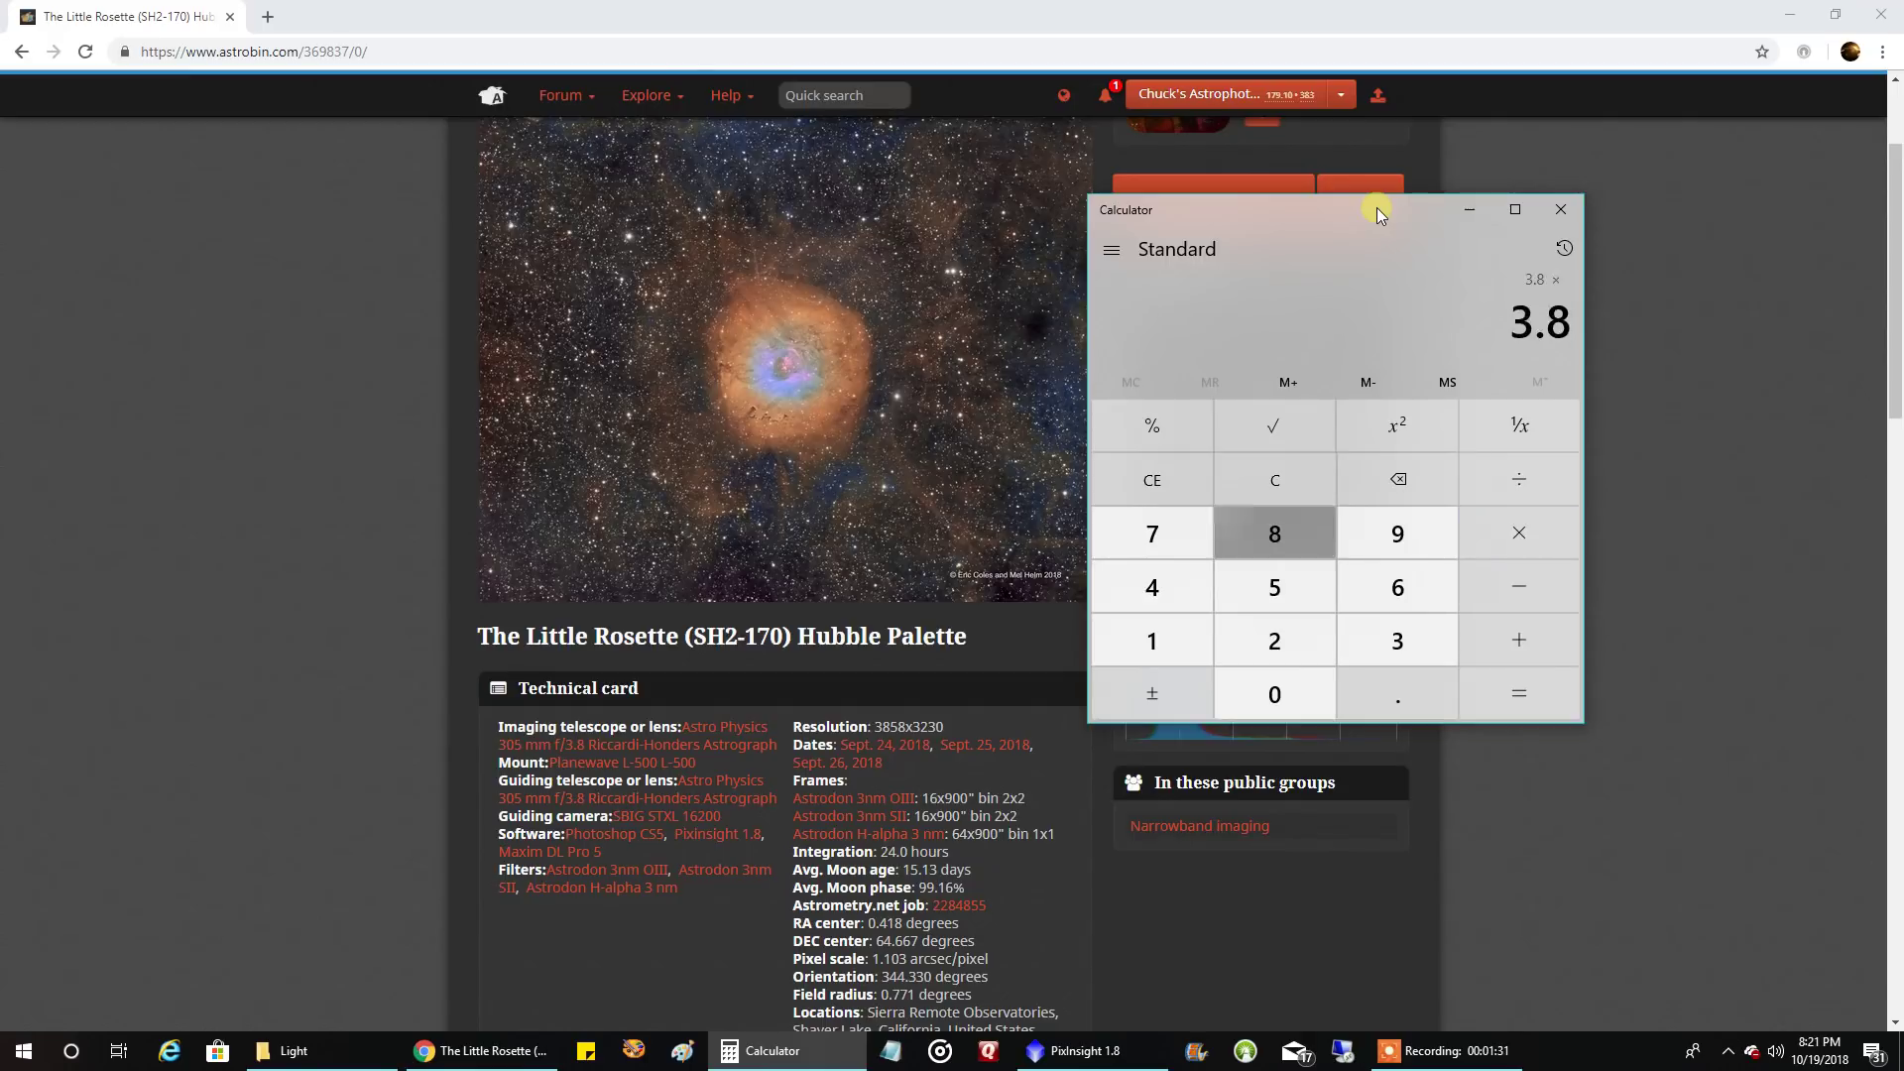
key("Return")
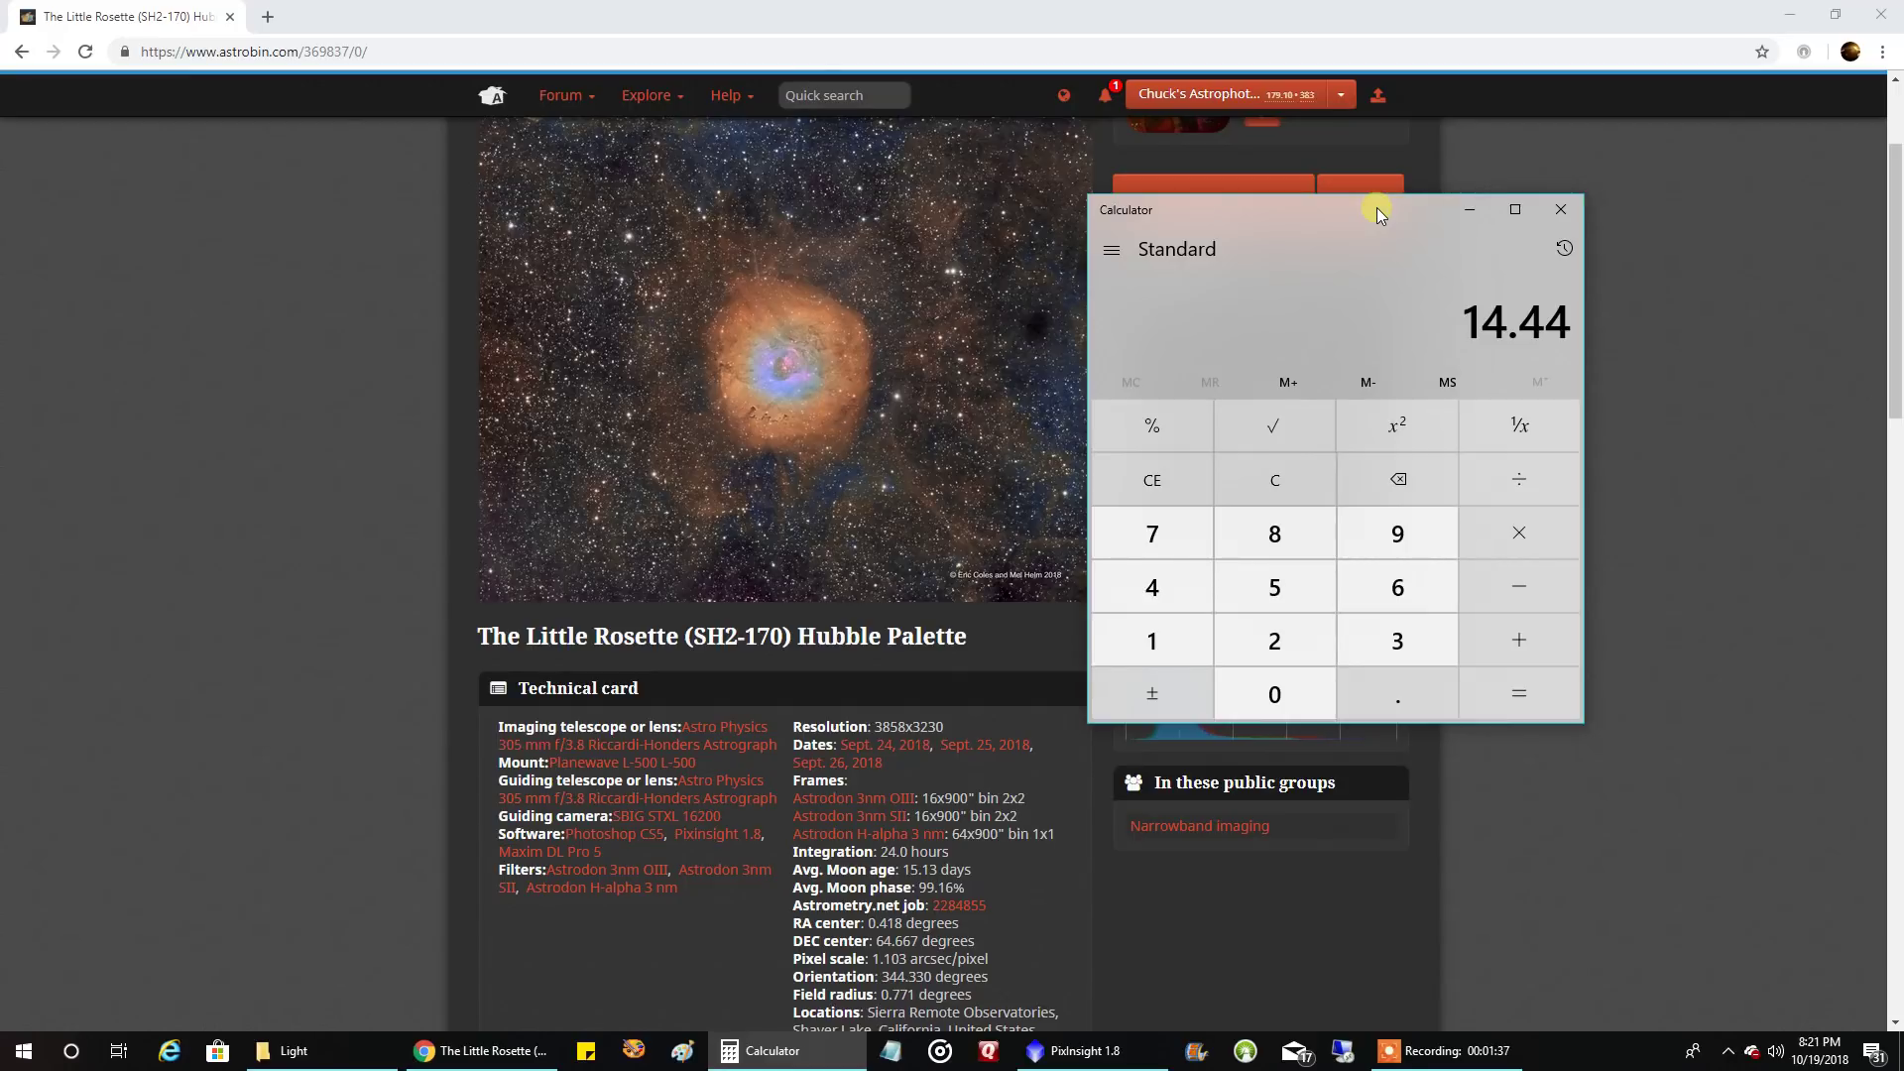
- Divide 36 by 14.44 and multiply by 24, giving 59.83379501385042
type("36")
key("slash")
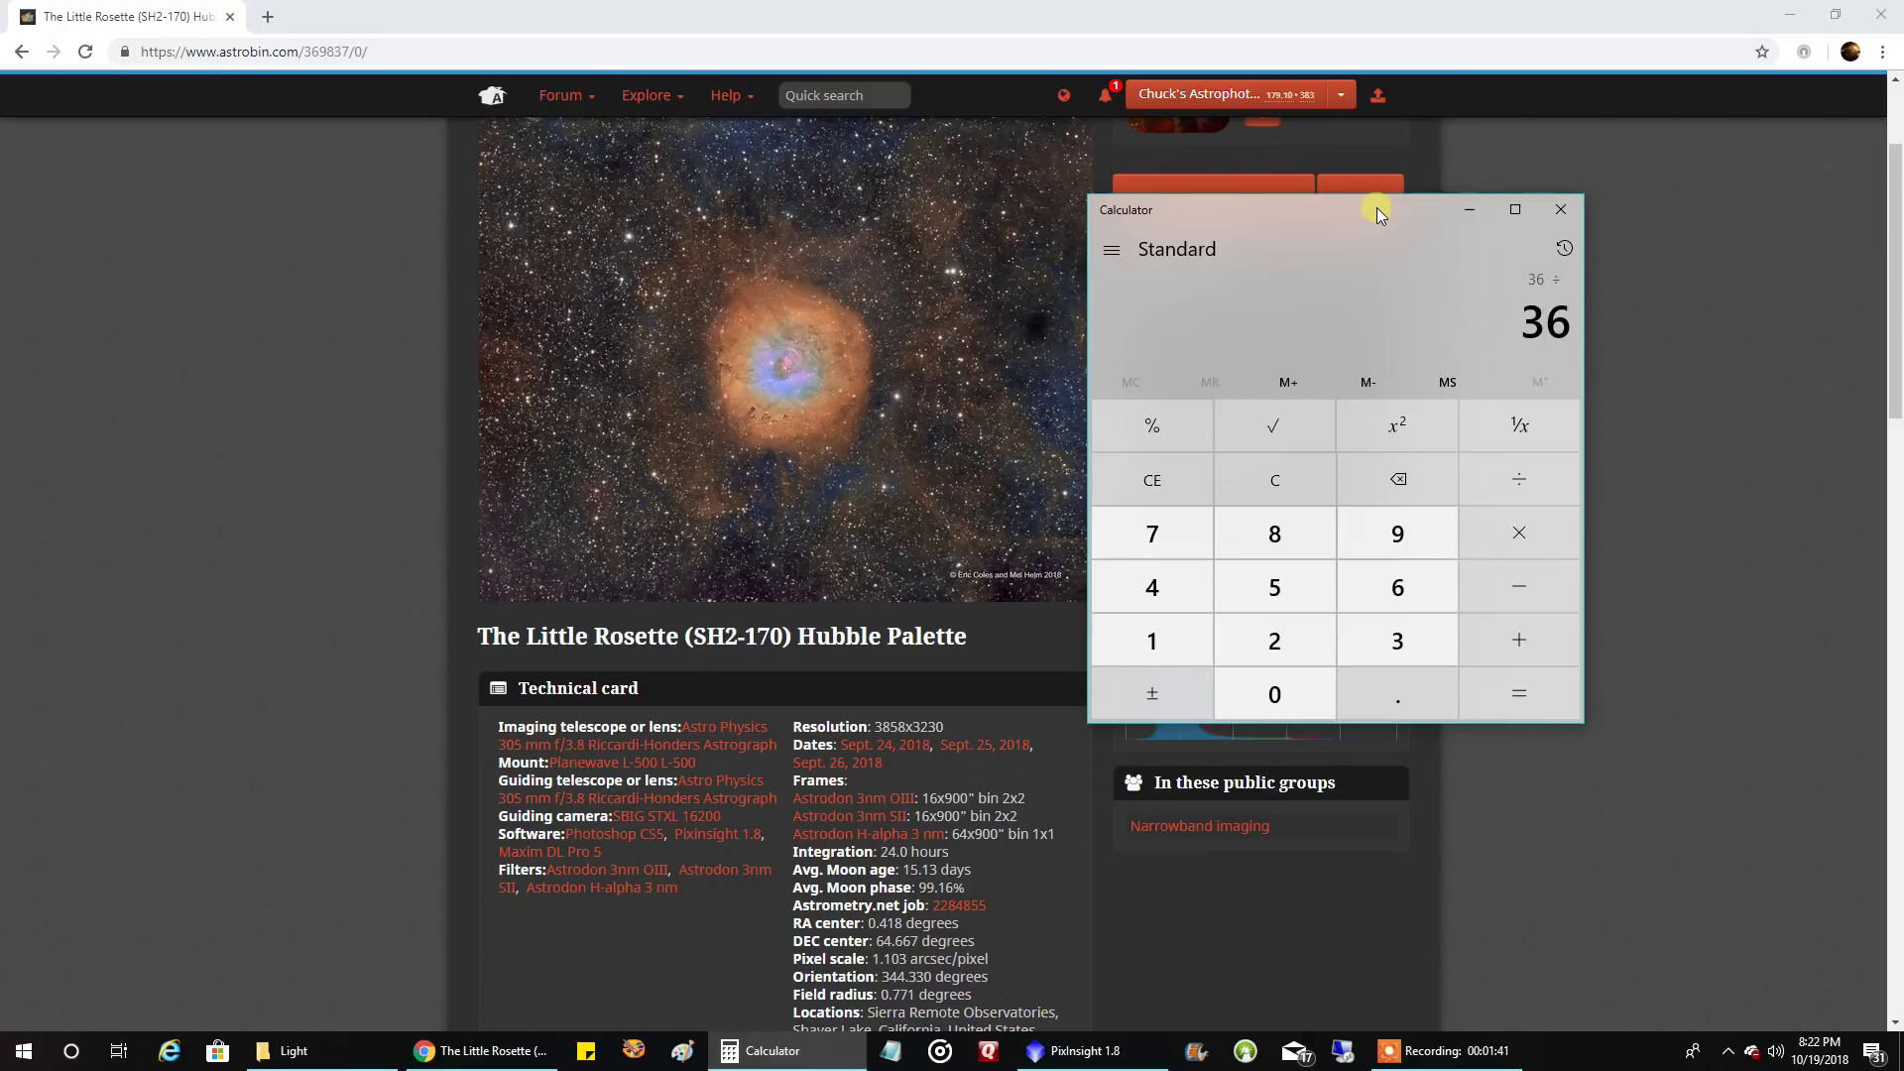
type("14.44")
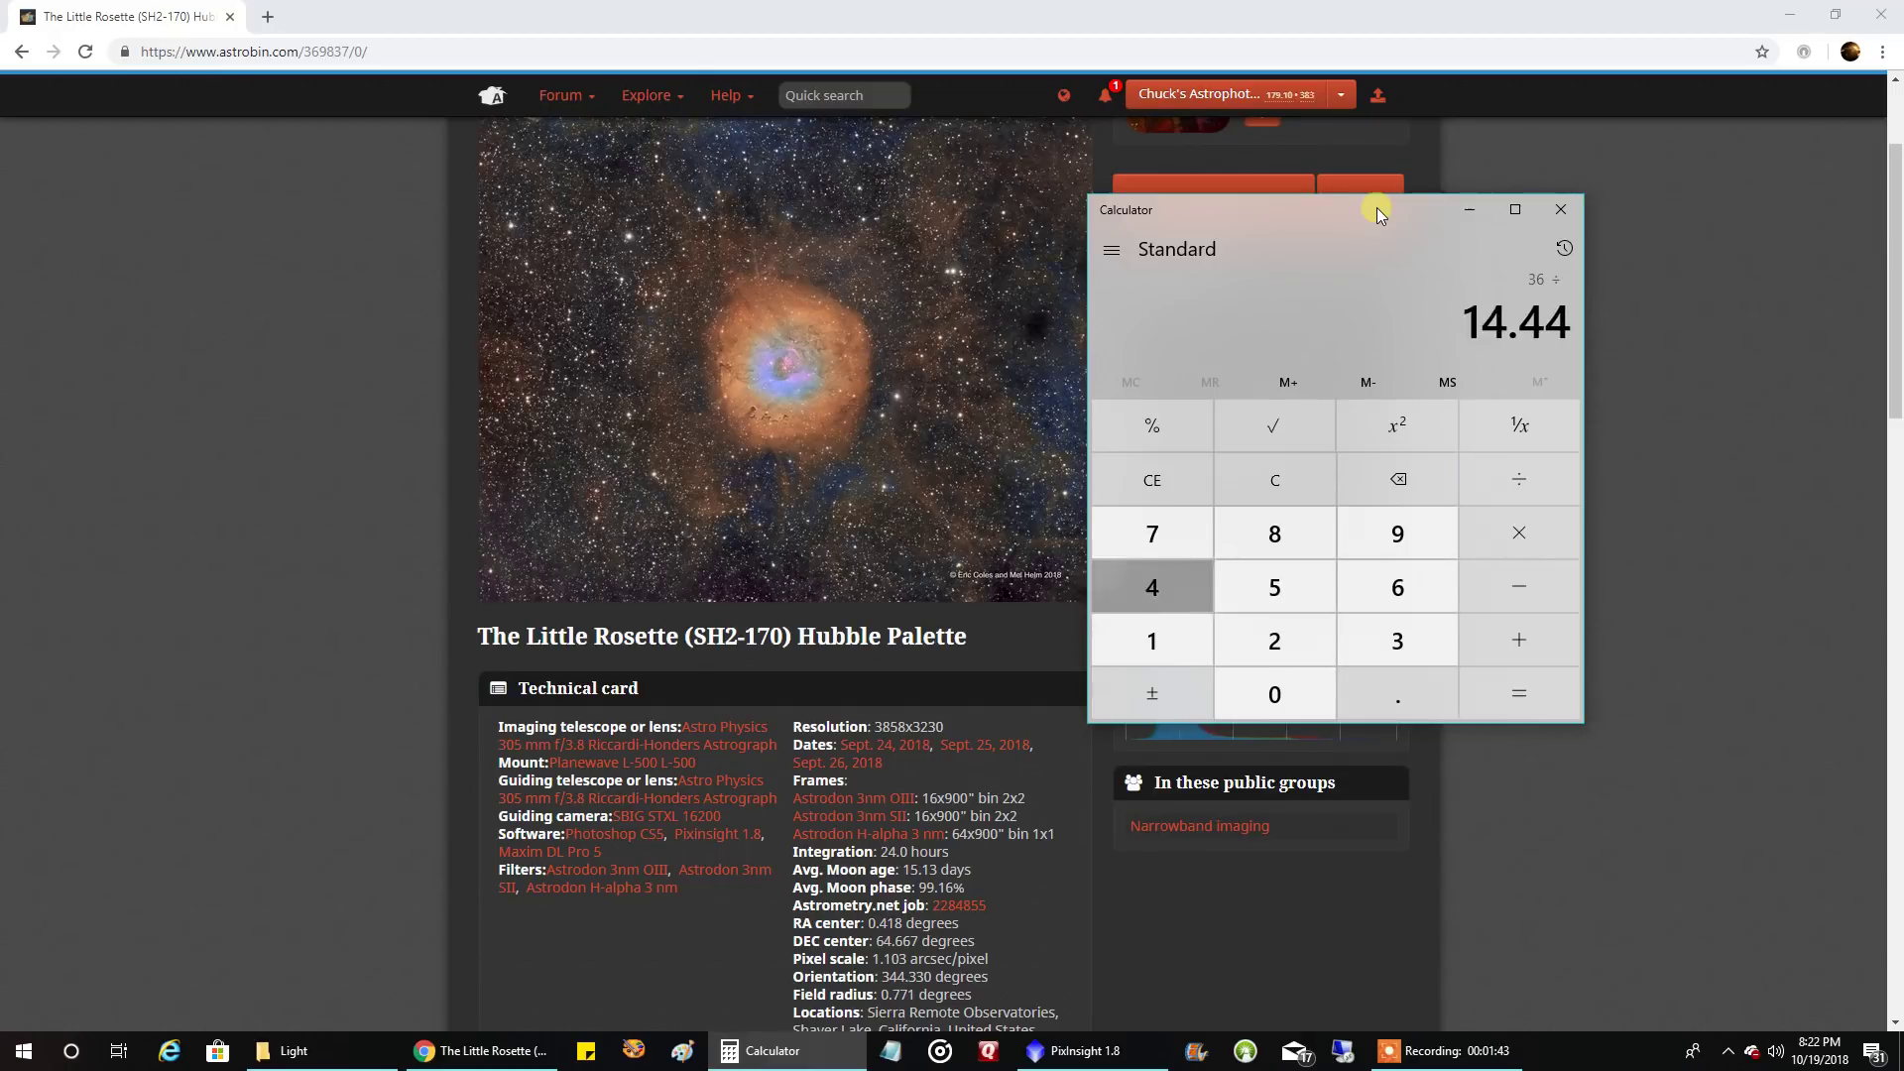
key("Return")
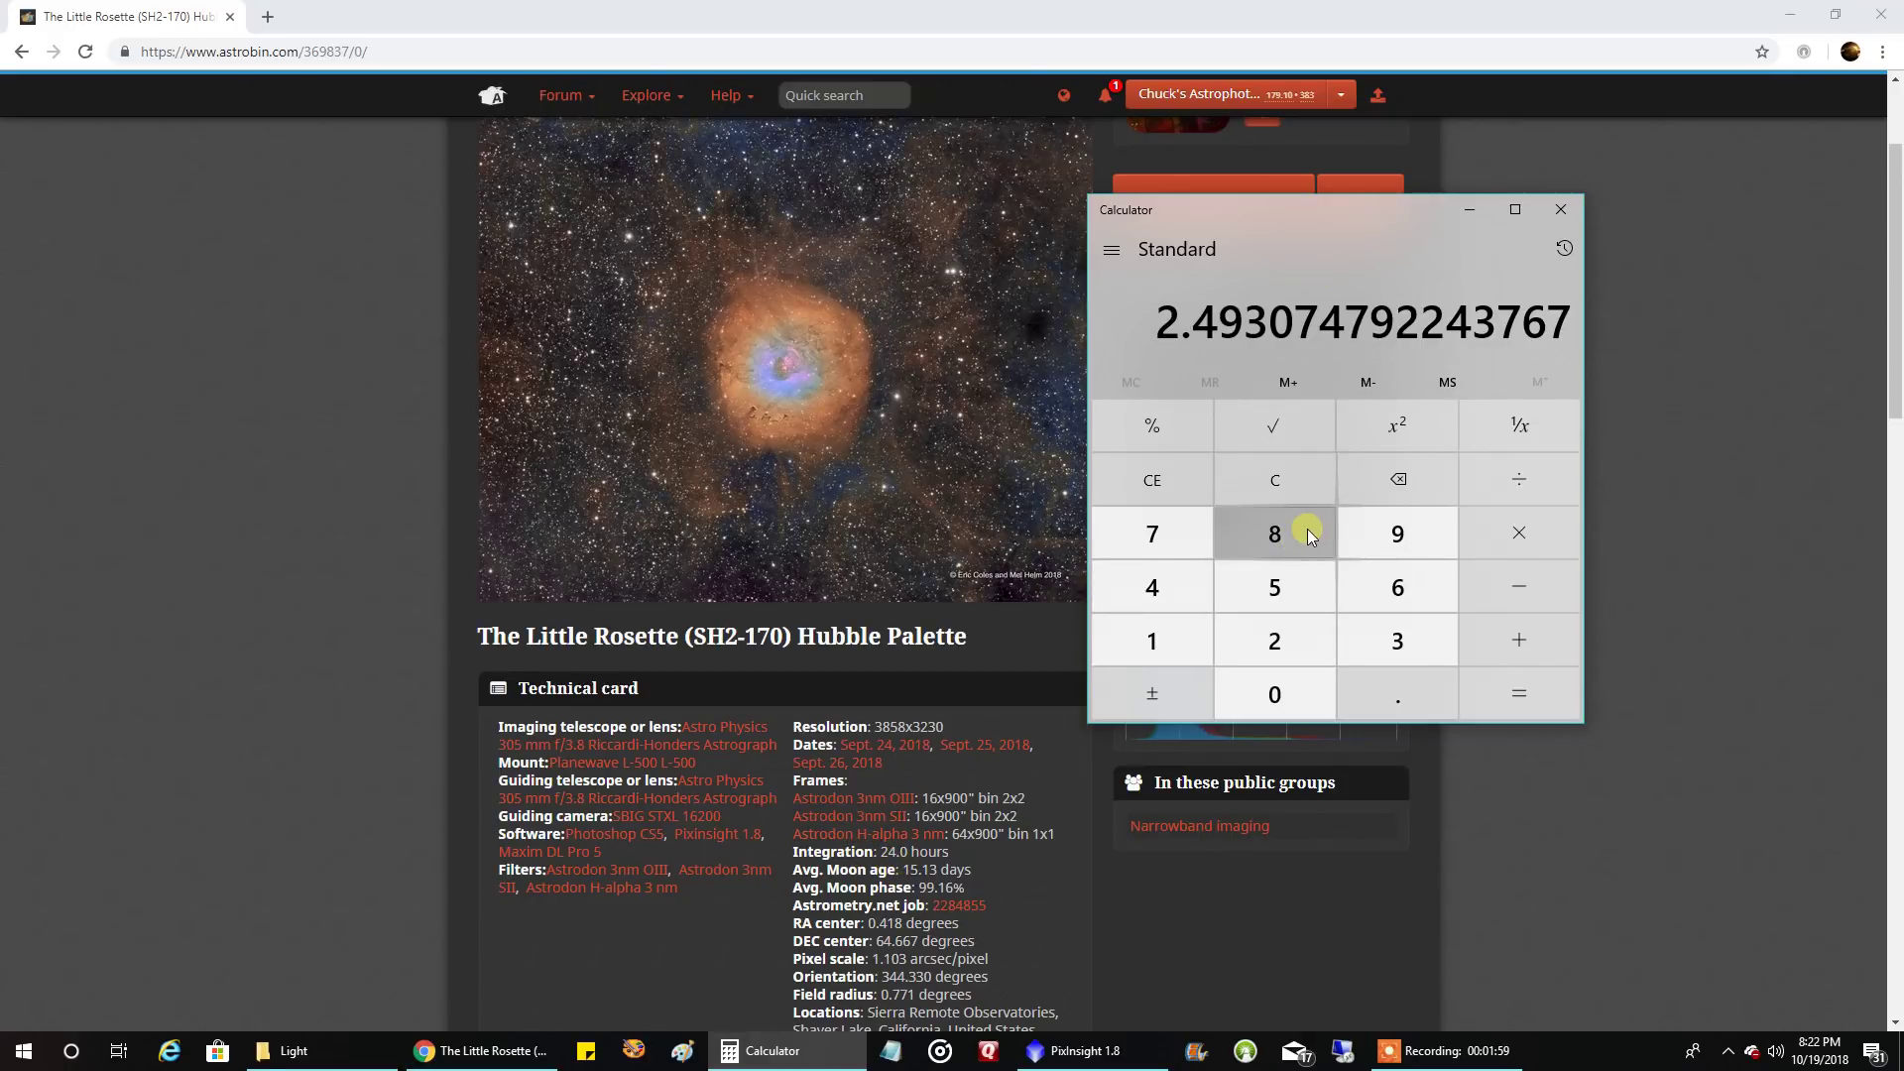
key("asterisk")
type("24")
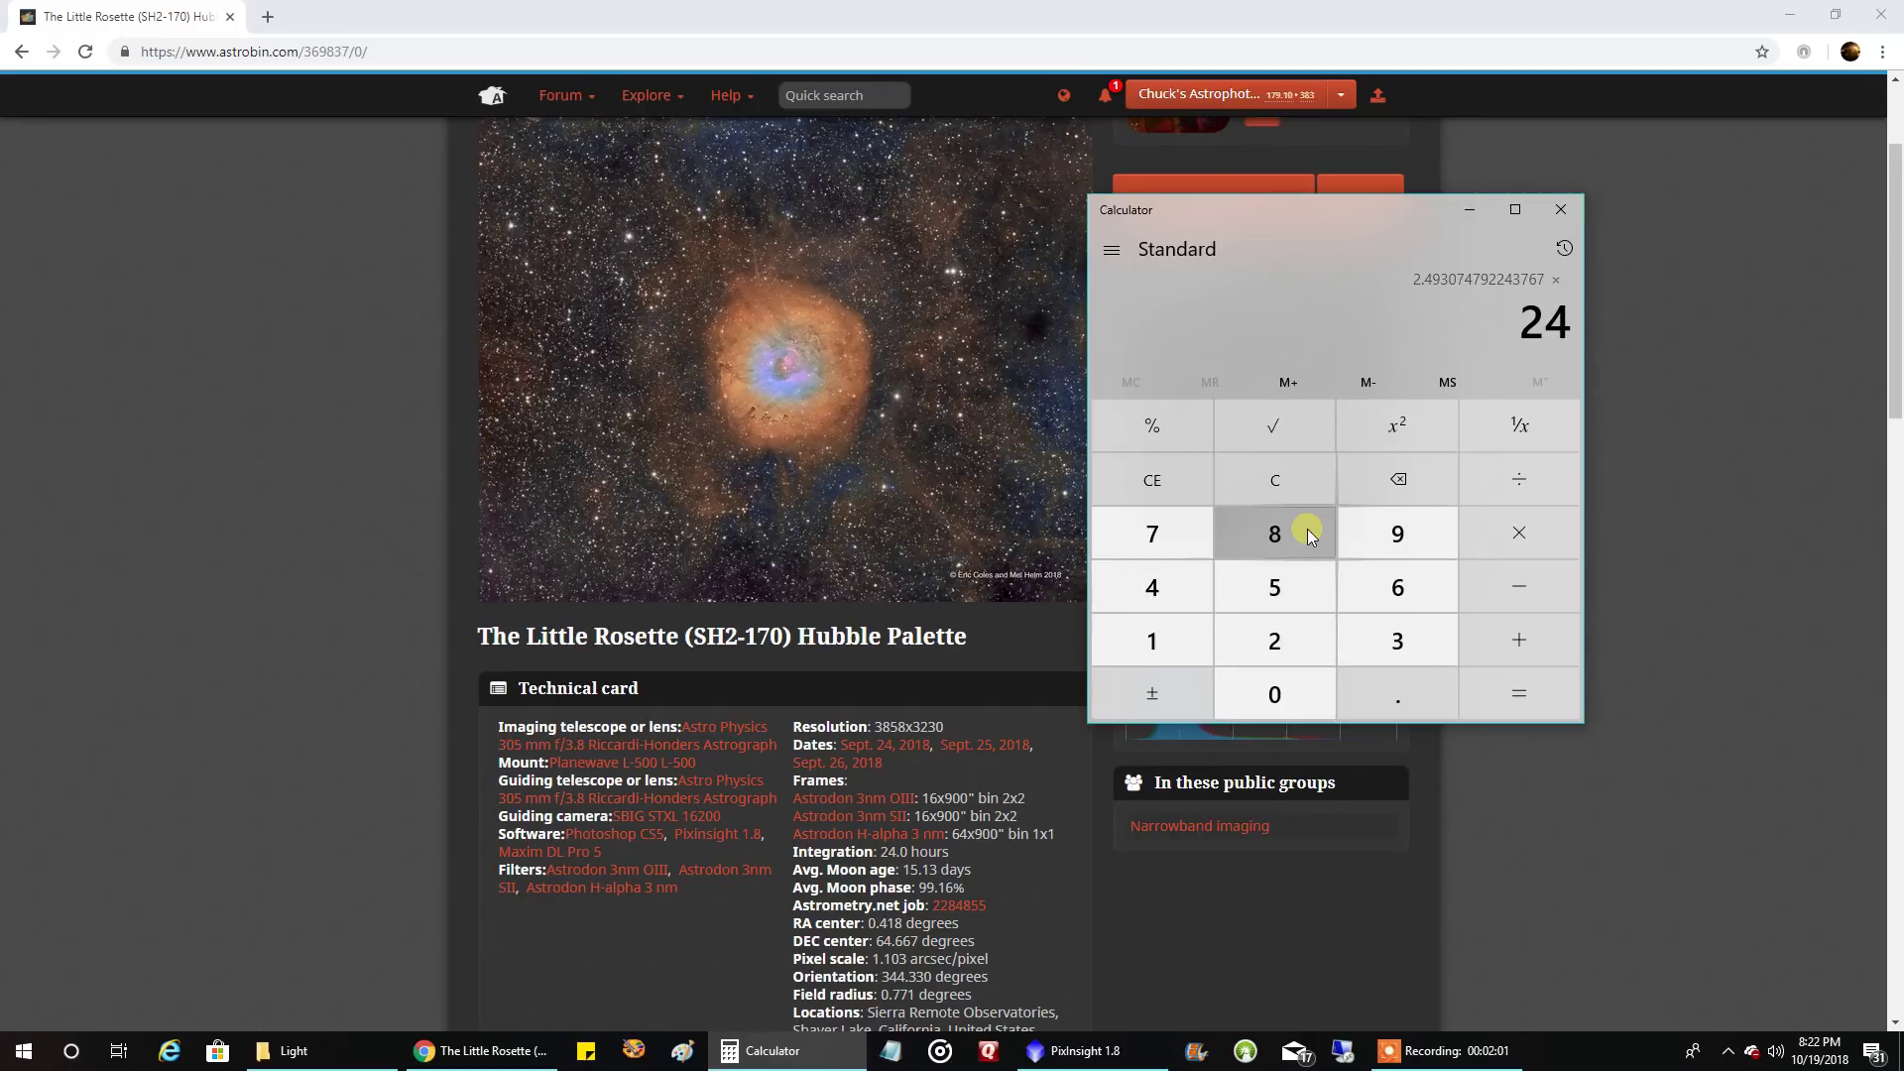
key("Return")
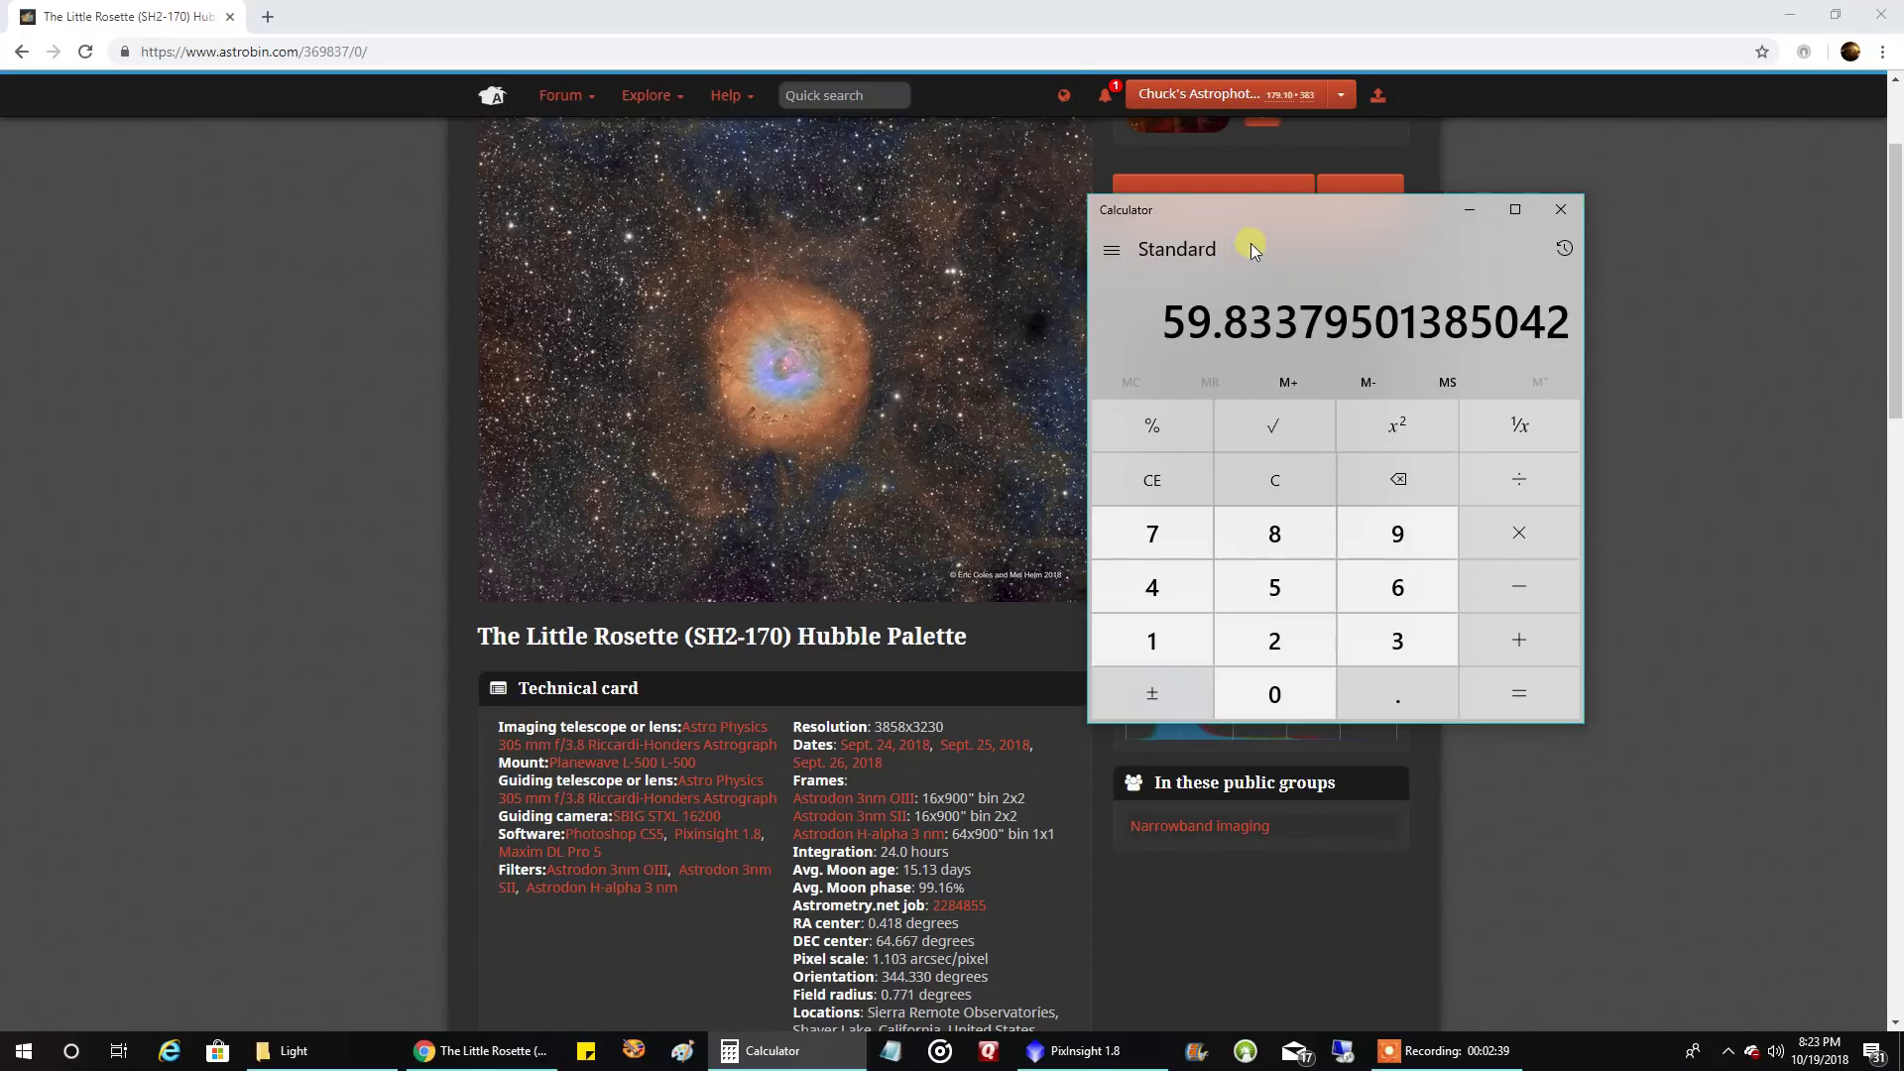
left_click_drag(1252, 201, 1271, 163)
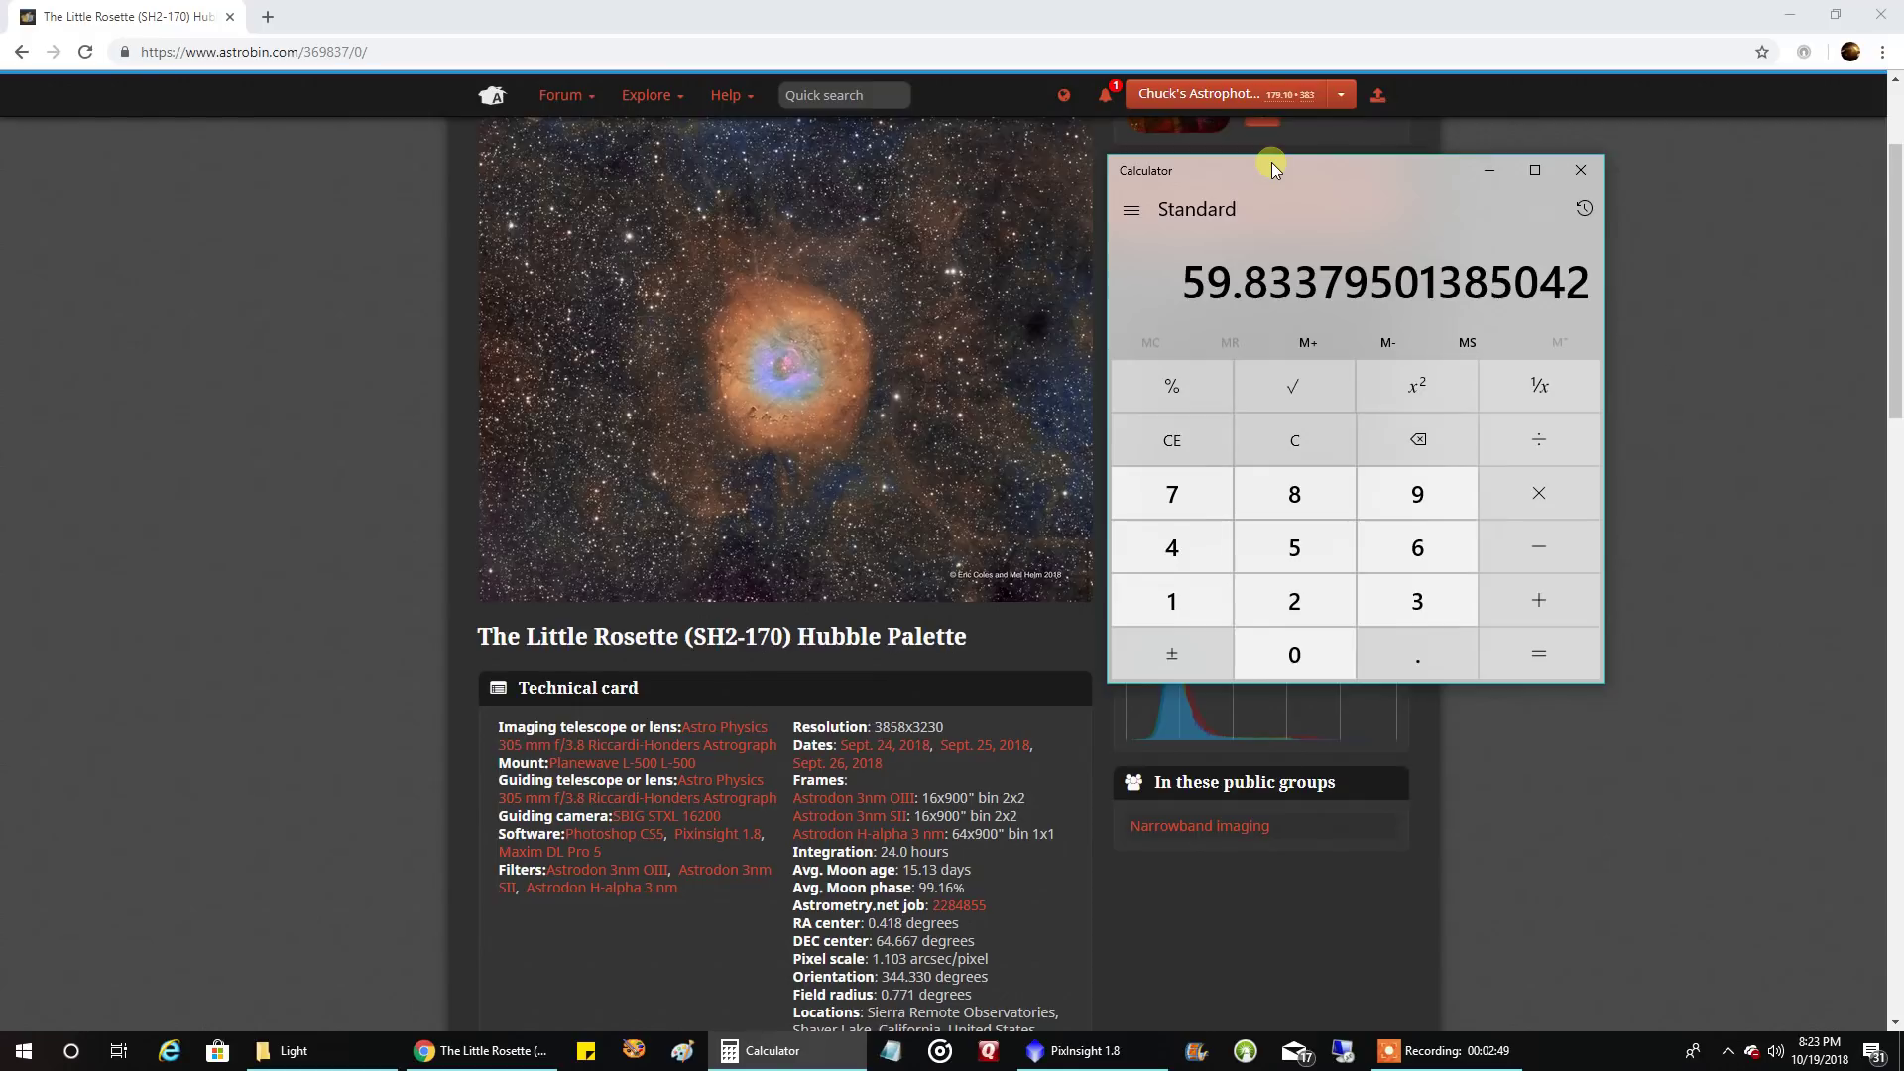
left_click(1652, 250)
- Scroll the AstroBin Little Rosette page back to the top
scroll(1628, 295, "up", 2)
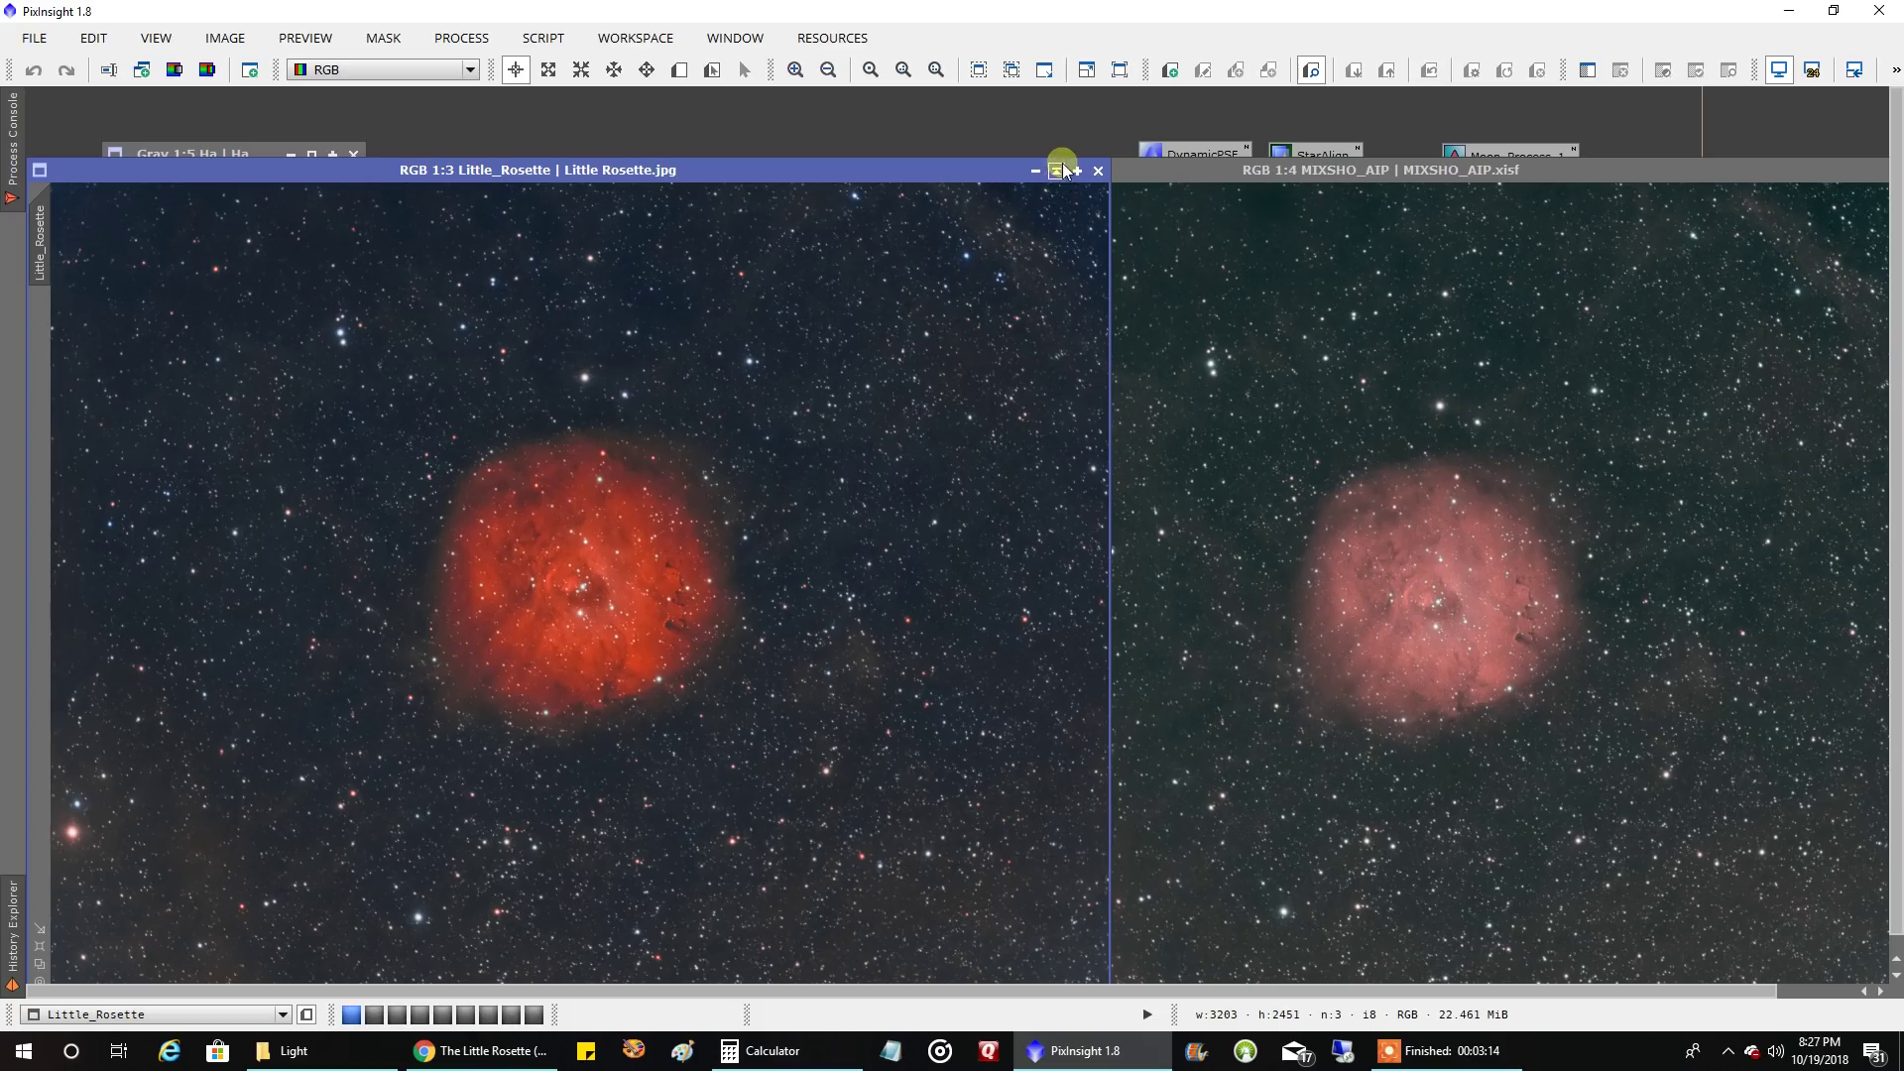
- Iconize the small left image window and the MIXSHO_AIP window
left_click(1059, 163)
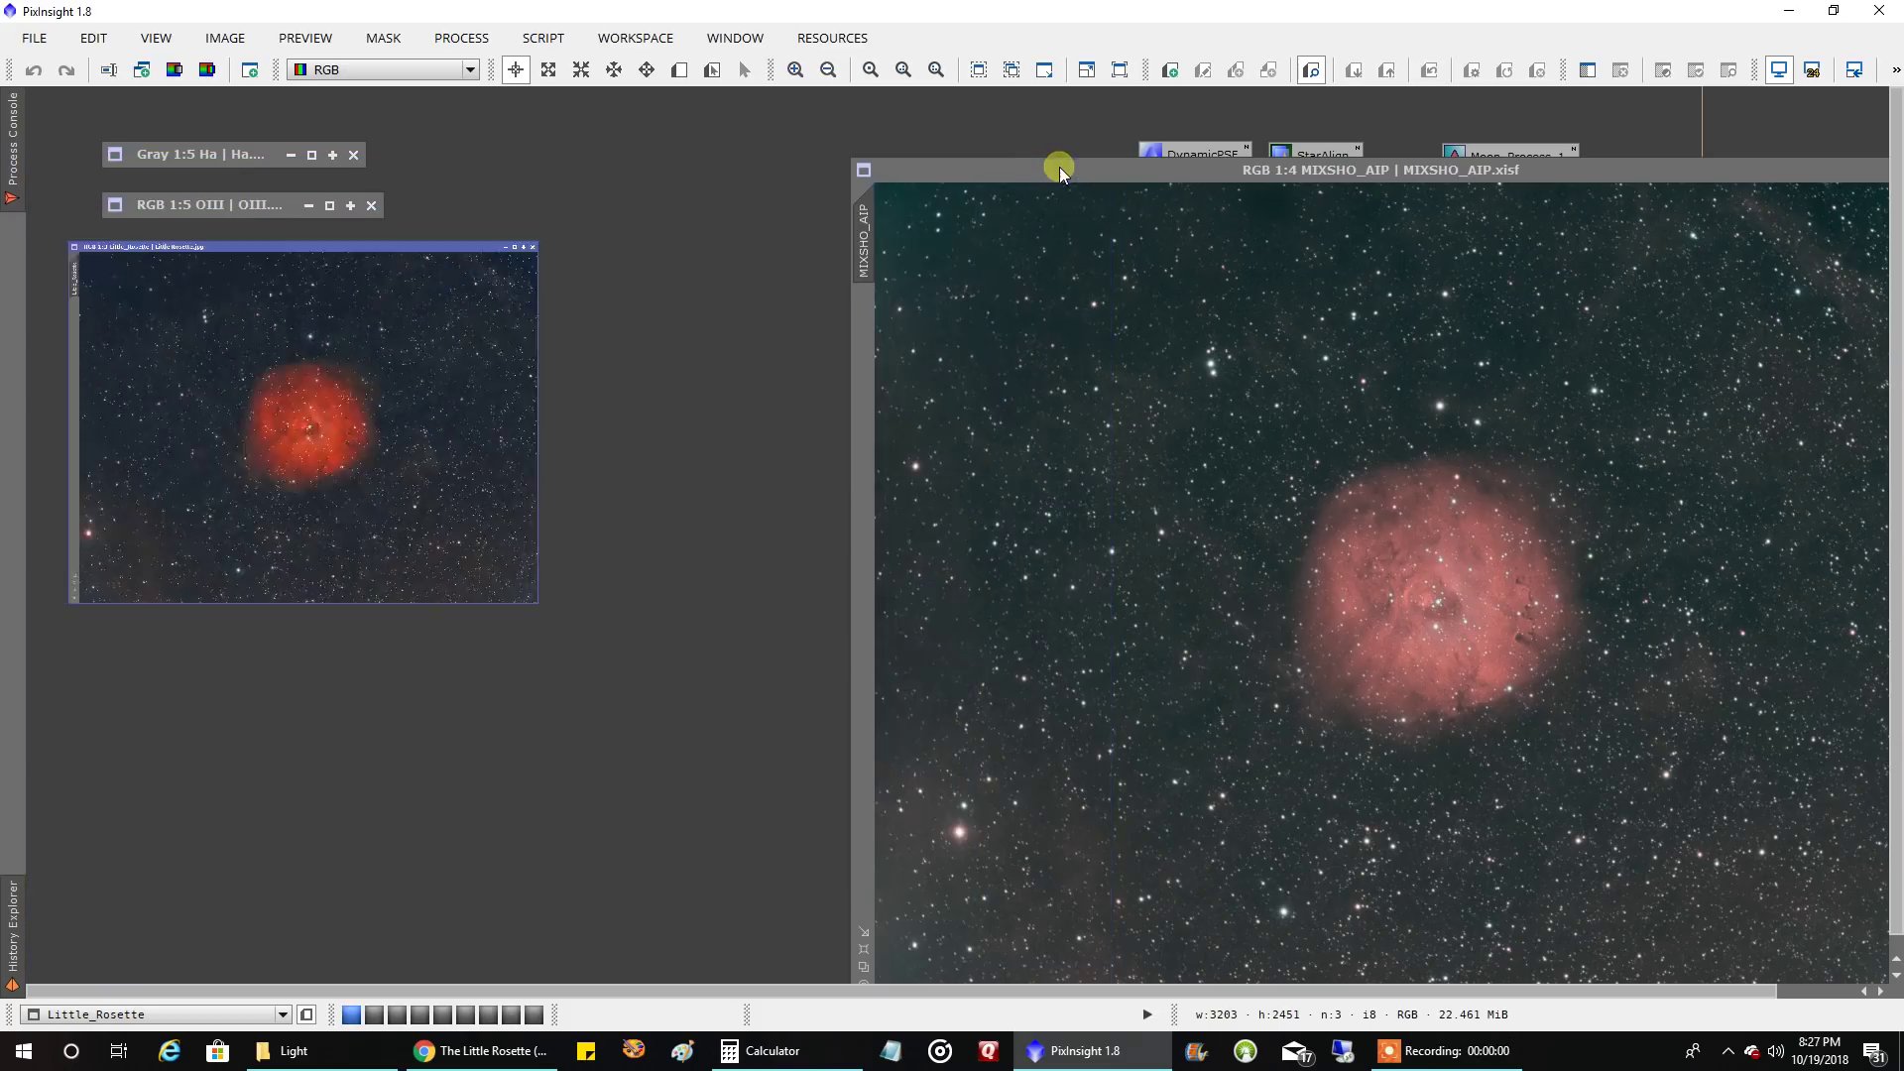
left_click_drag(1167, 177, 936, 177)
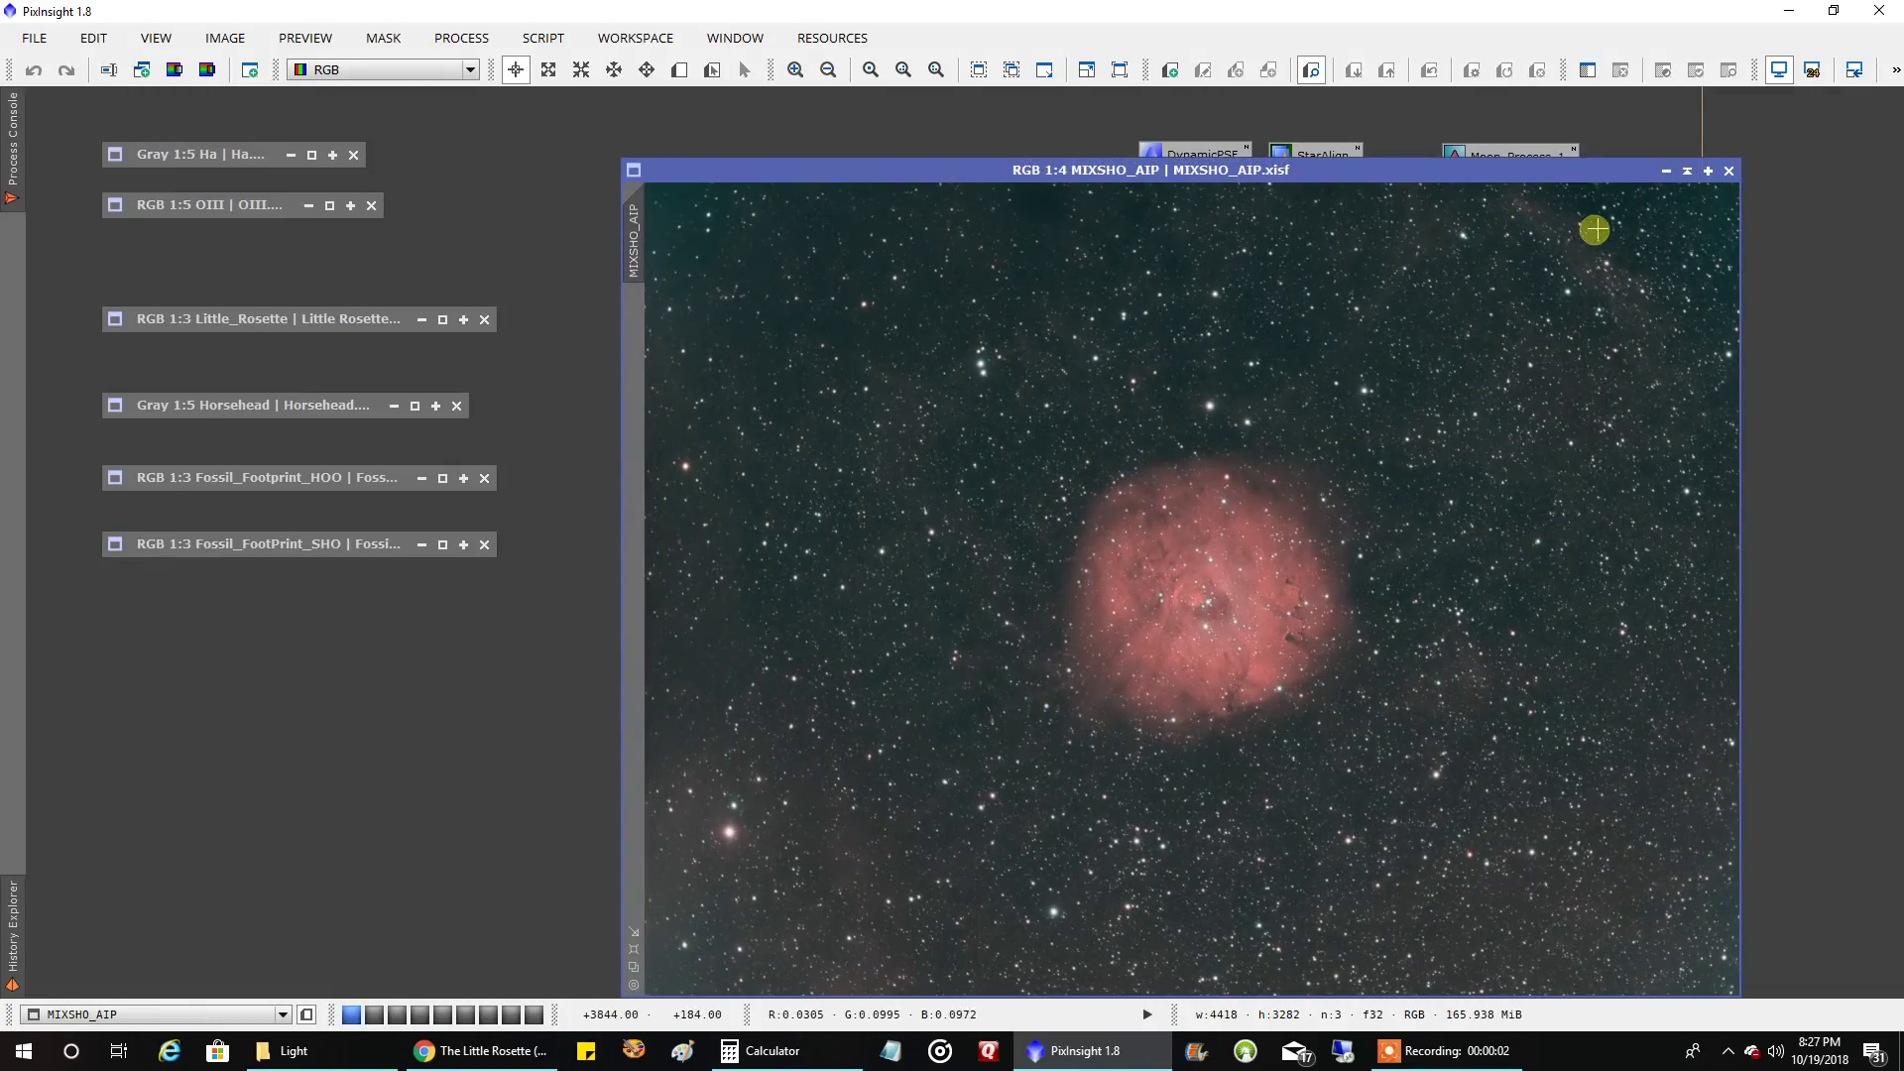
left_click(1686, 171)
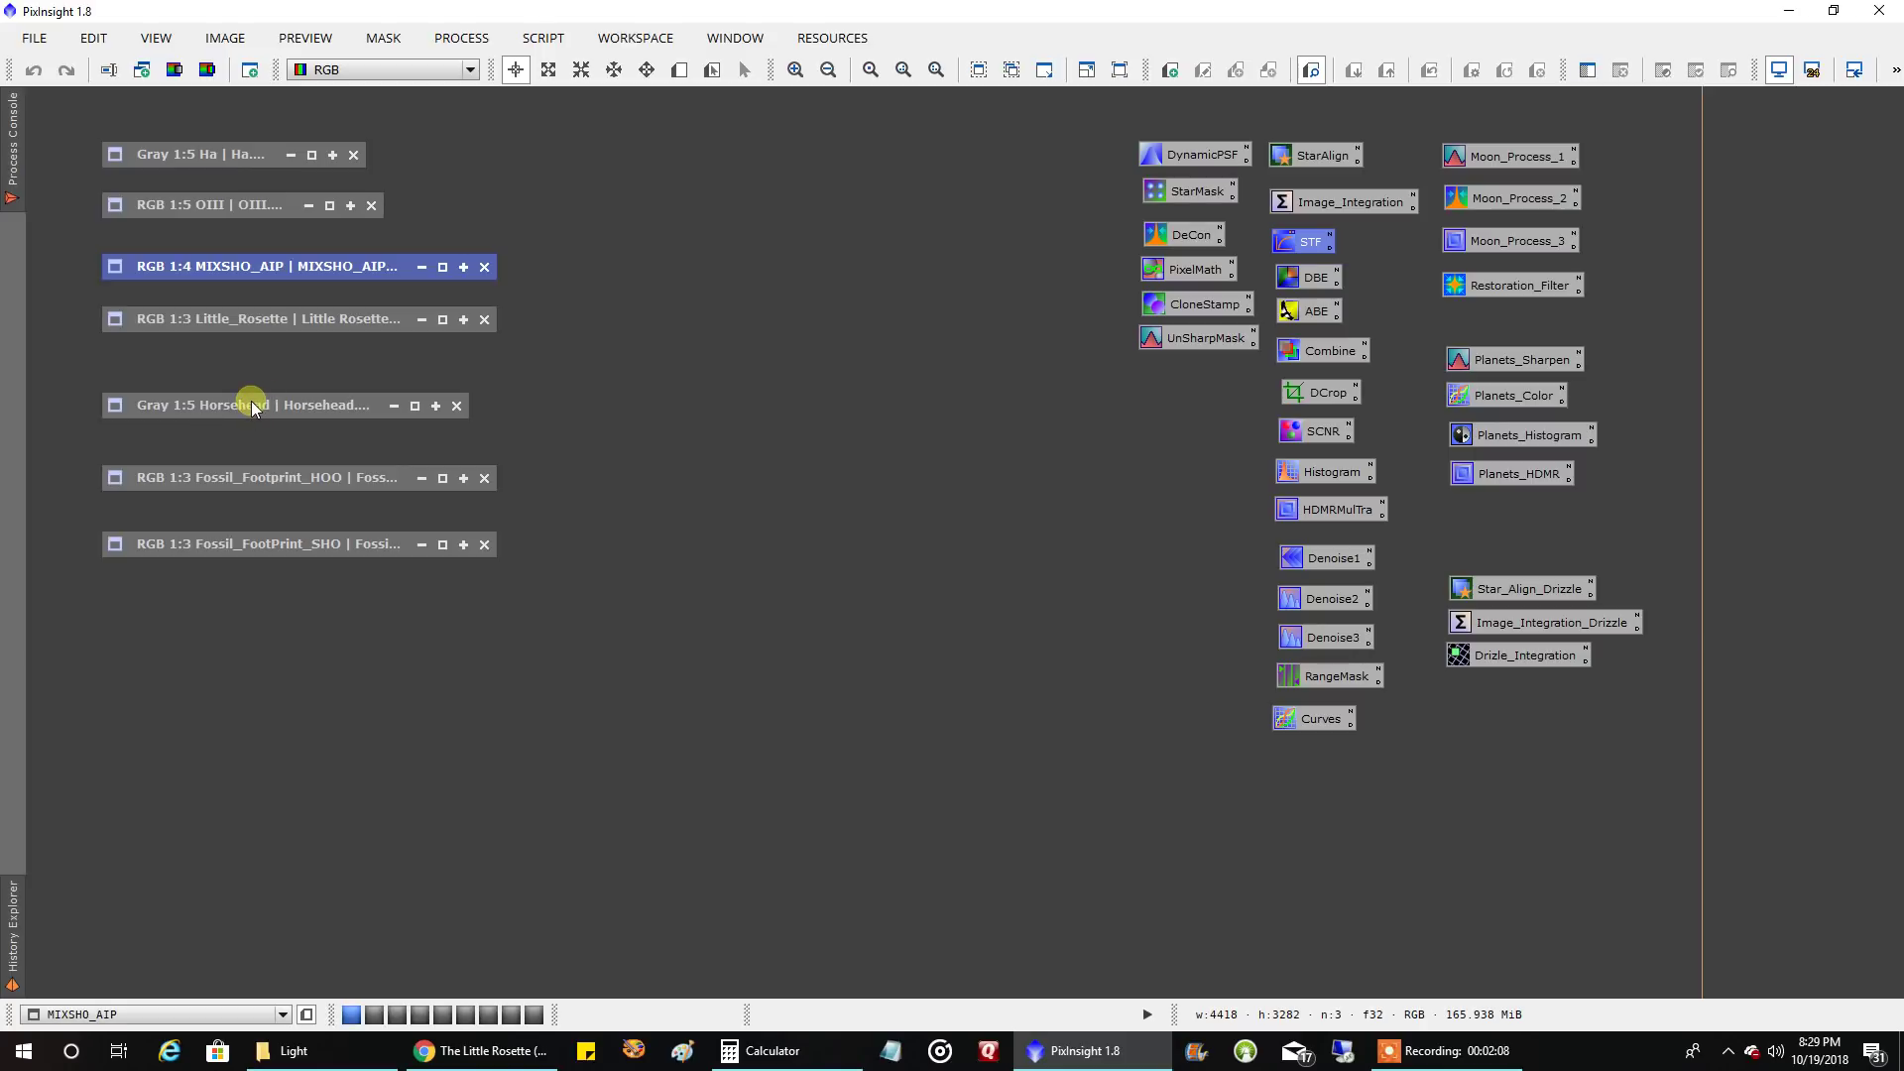
- Open the Horsehead image, reset its STF stretch, and apply AutoStretch
double_click(251, 404)
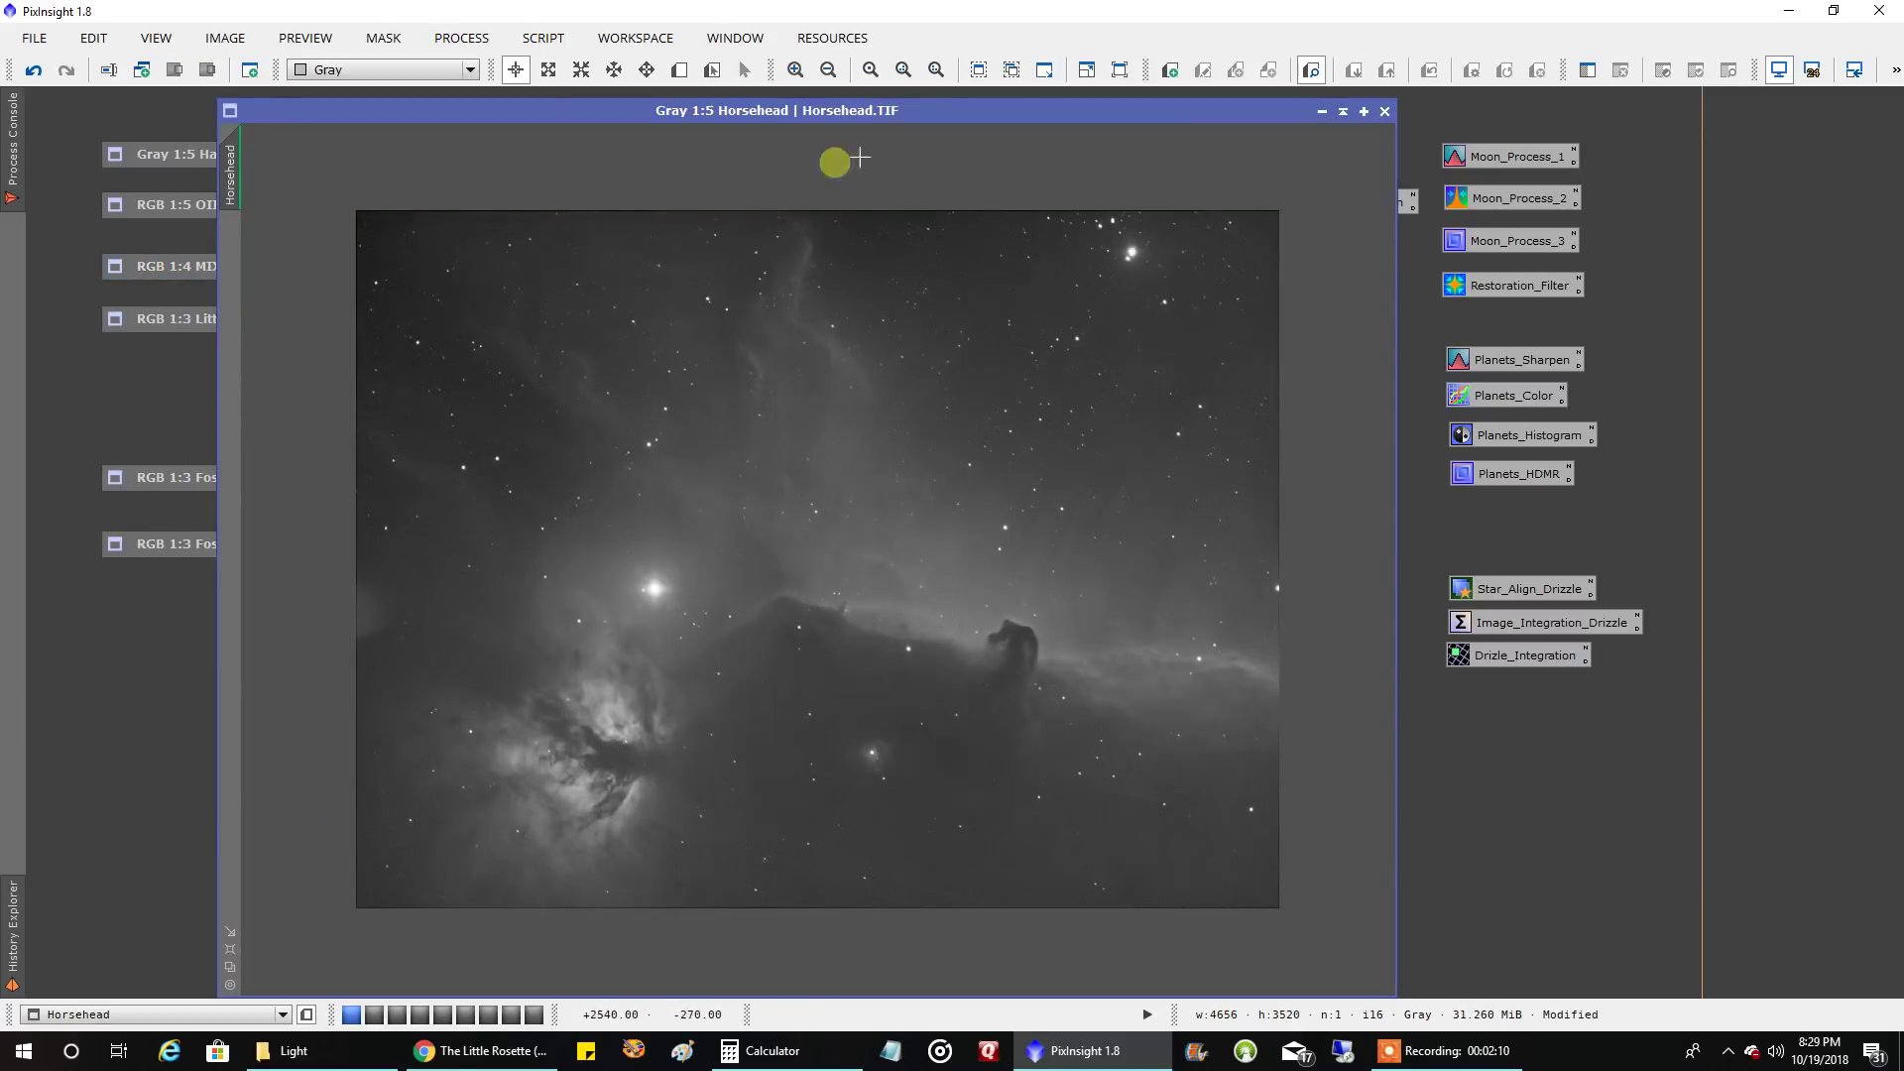
left_click_drag(1114, 115, 934, 127)
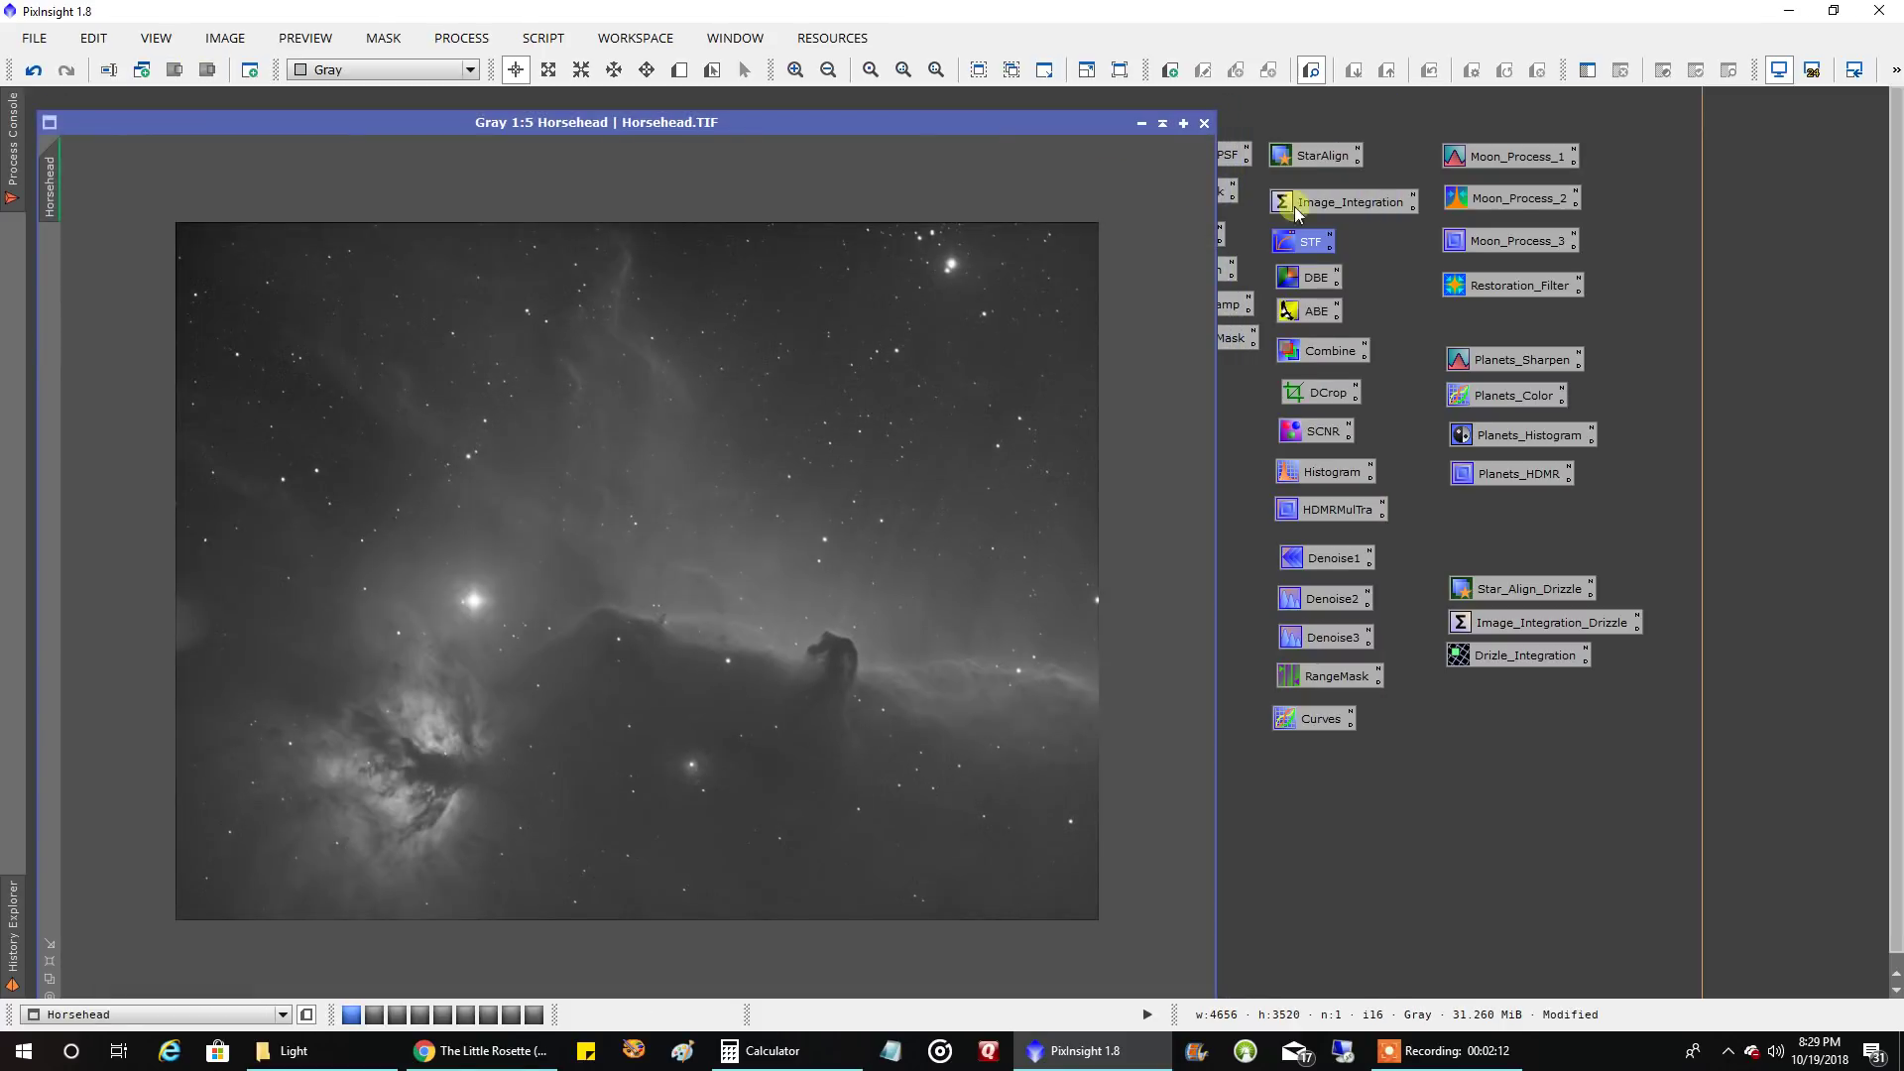
double_click(1288, 243)
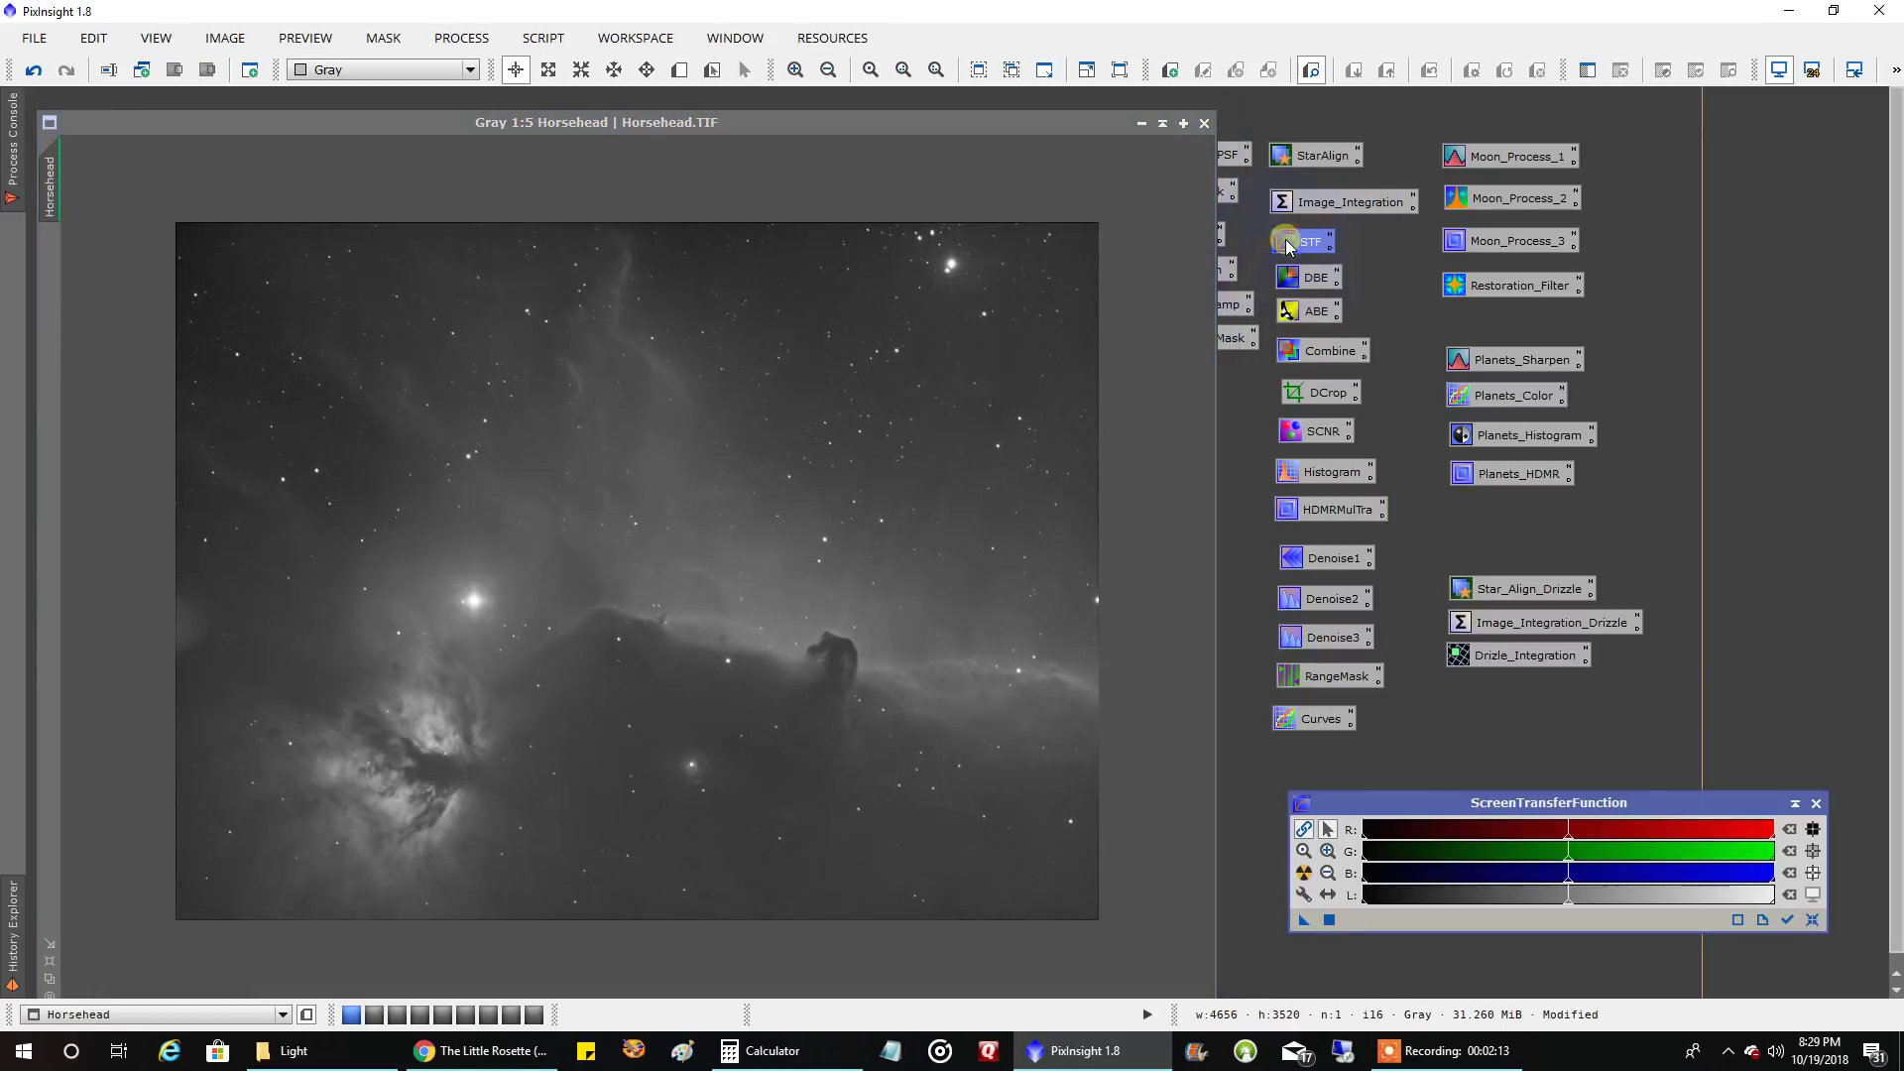
left_click(1812, 921)
left_click(1812, 922)
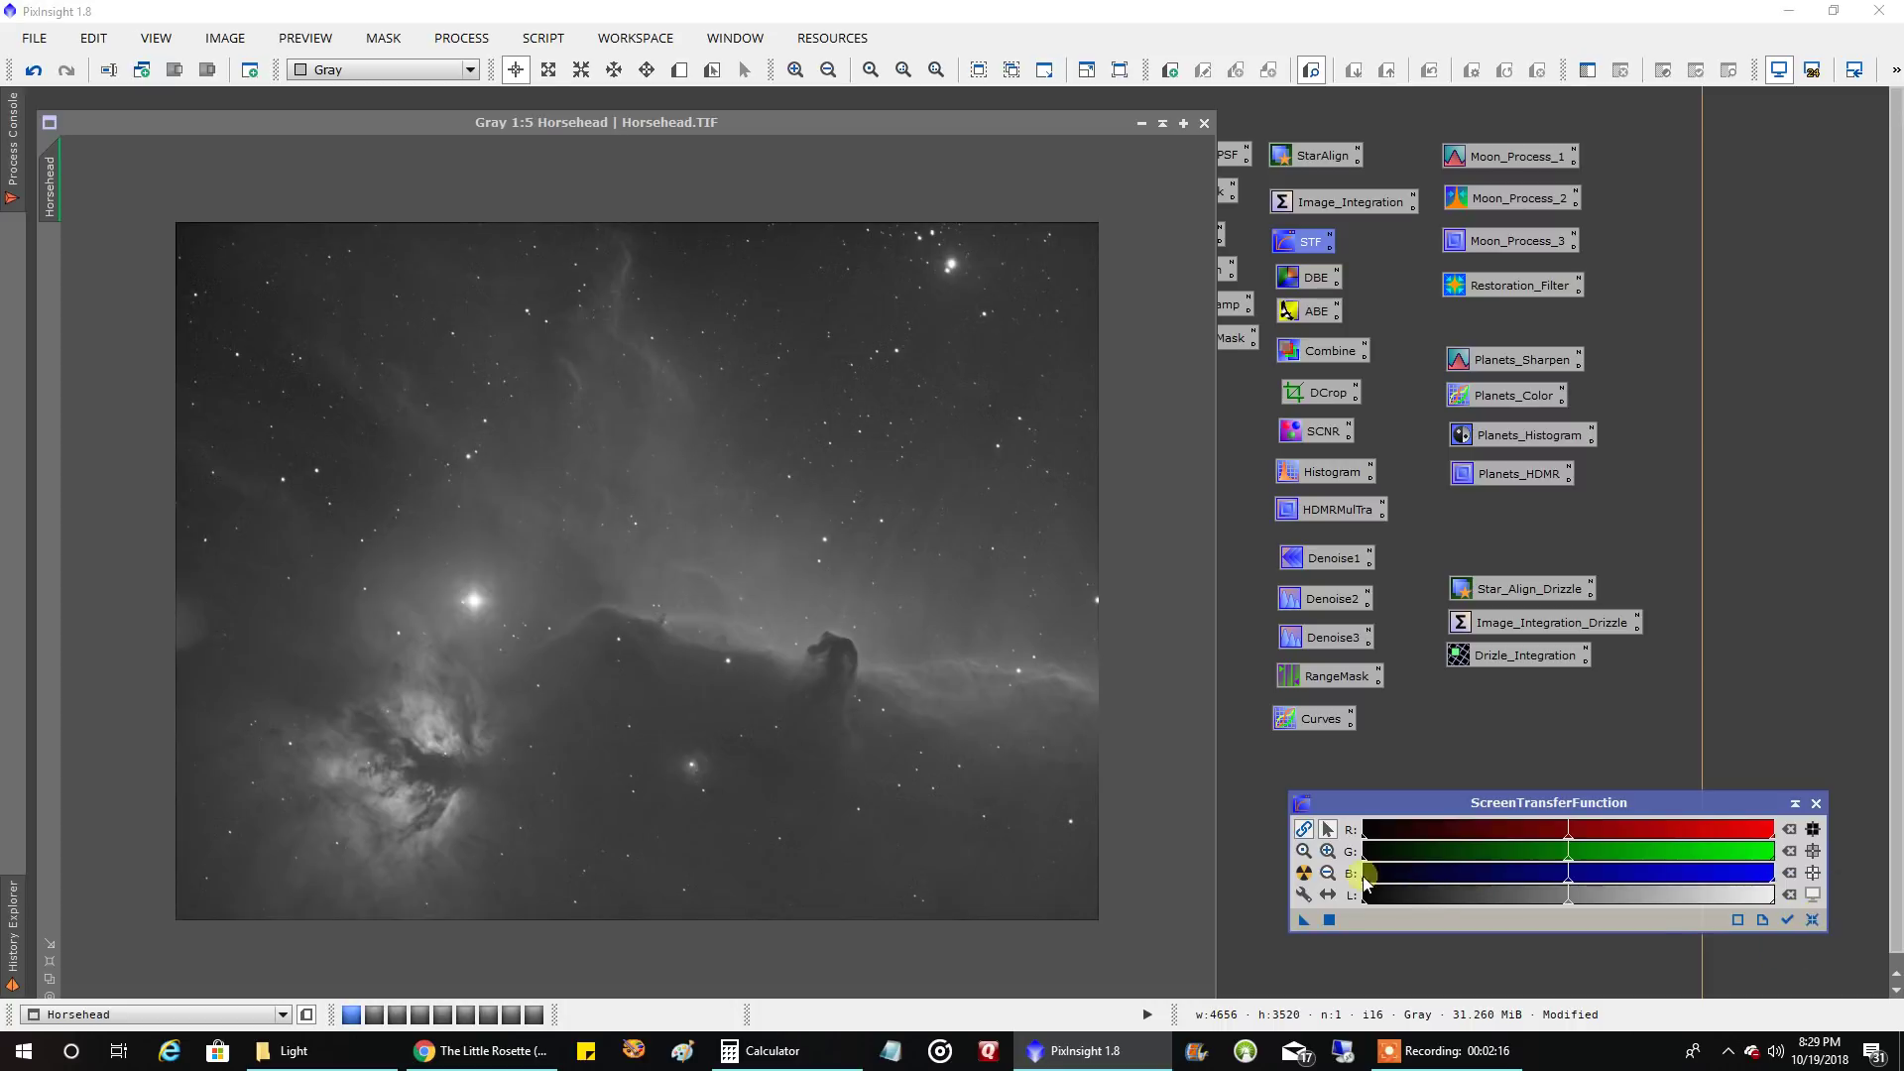
left_click(1813, 920)
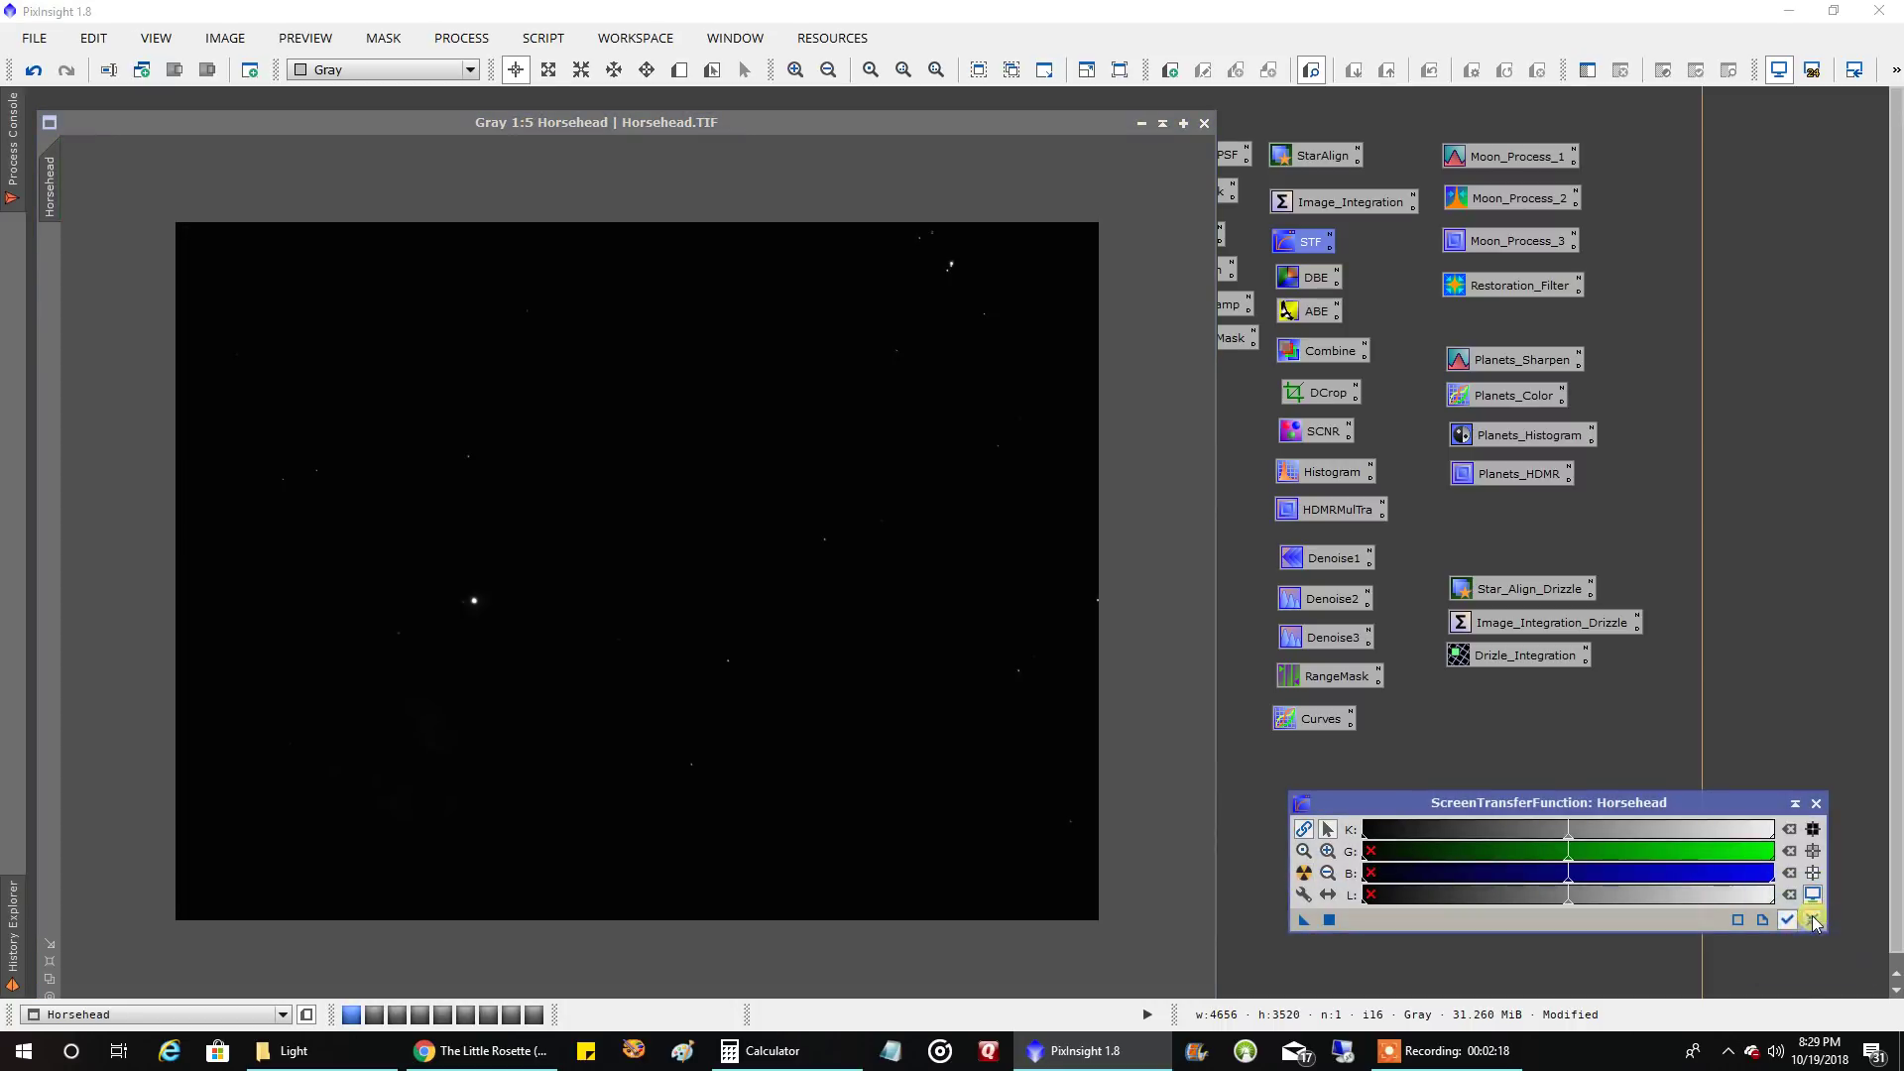
left_click_drag(1359, 805, 1392, 701)
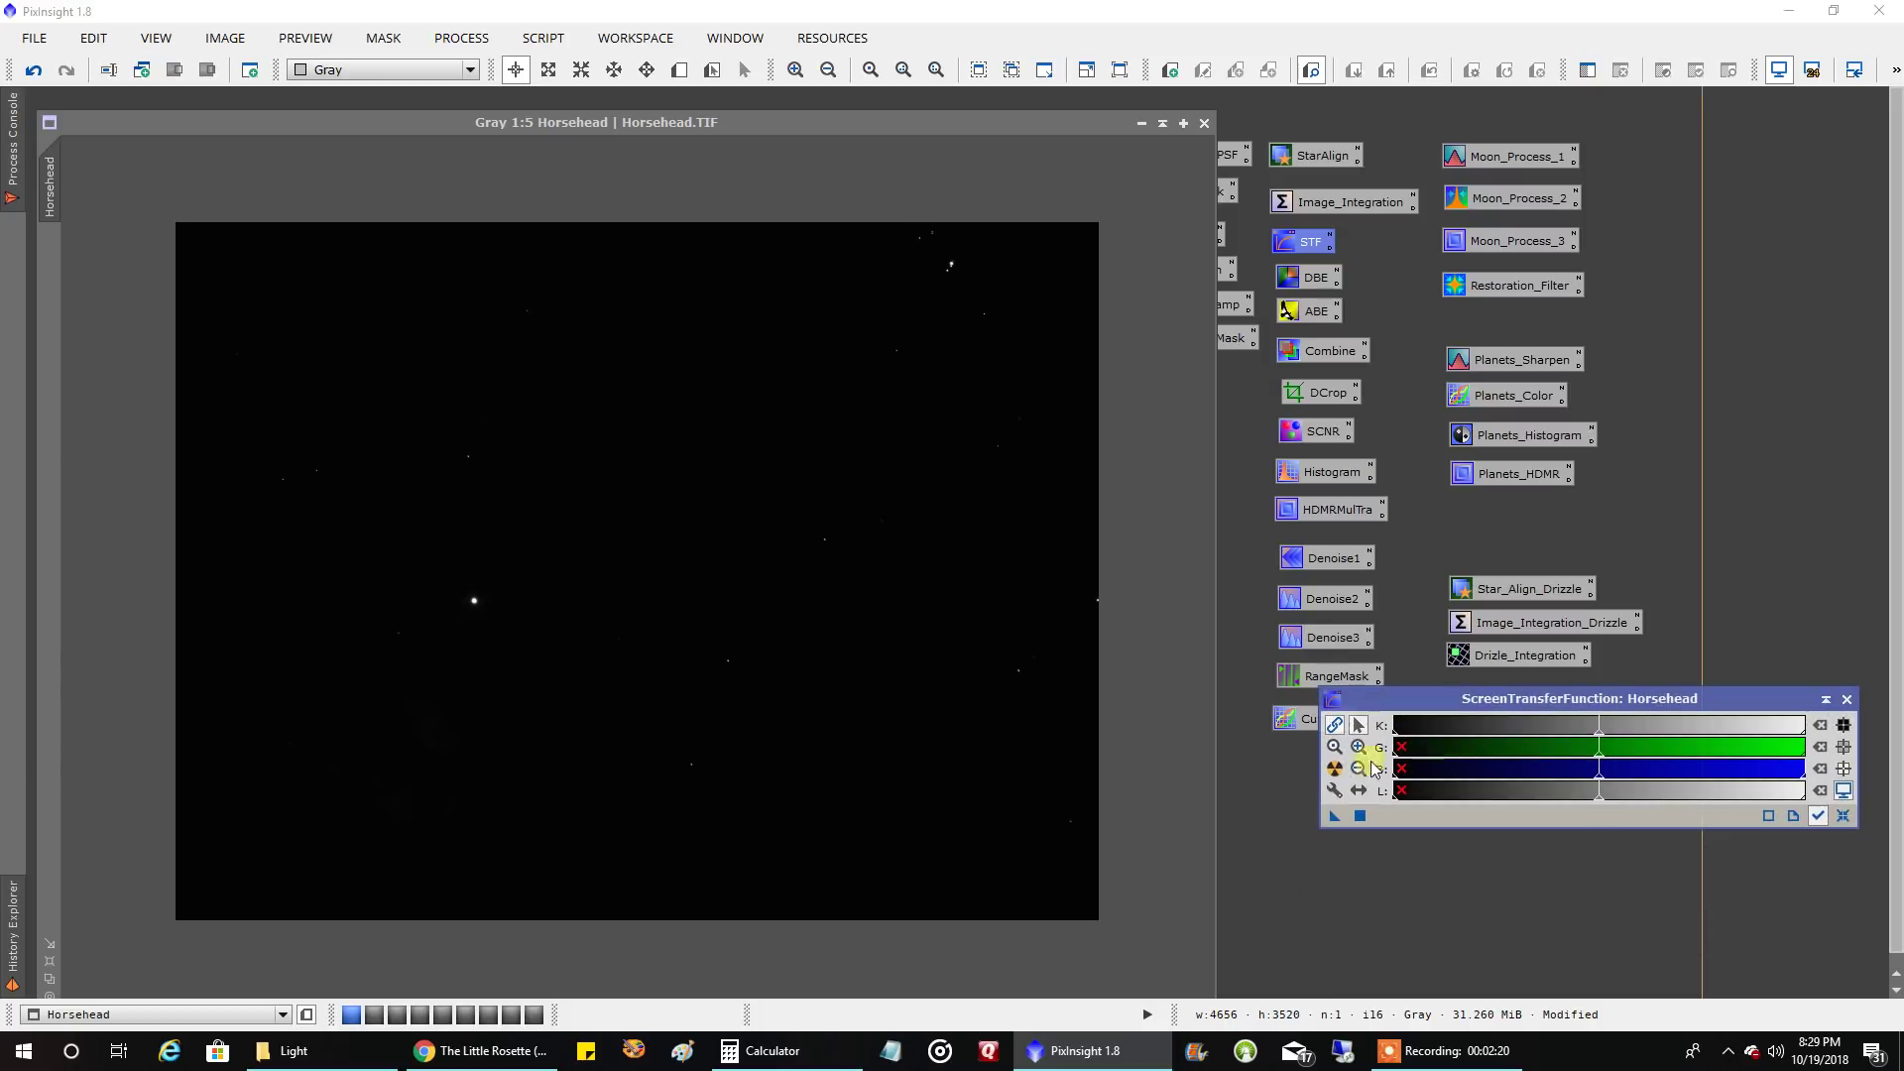
left_click(1336, 768)
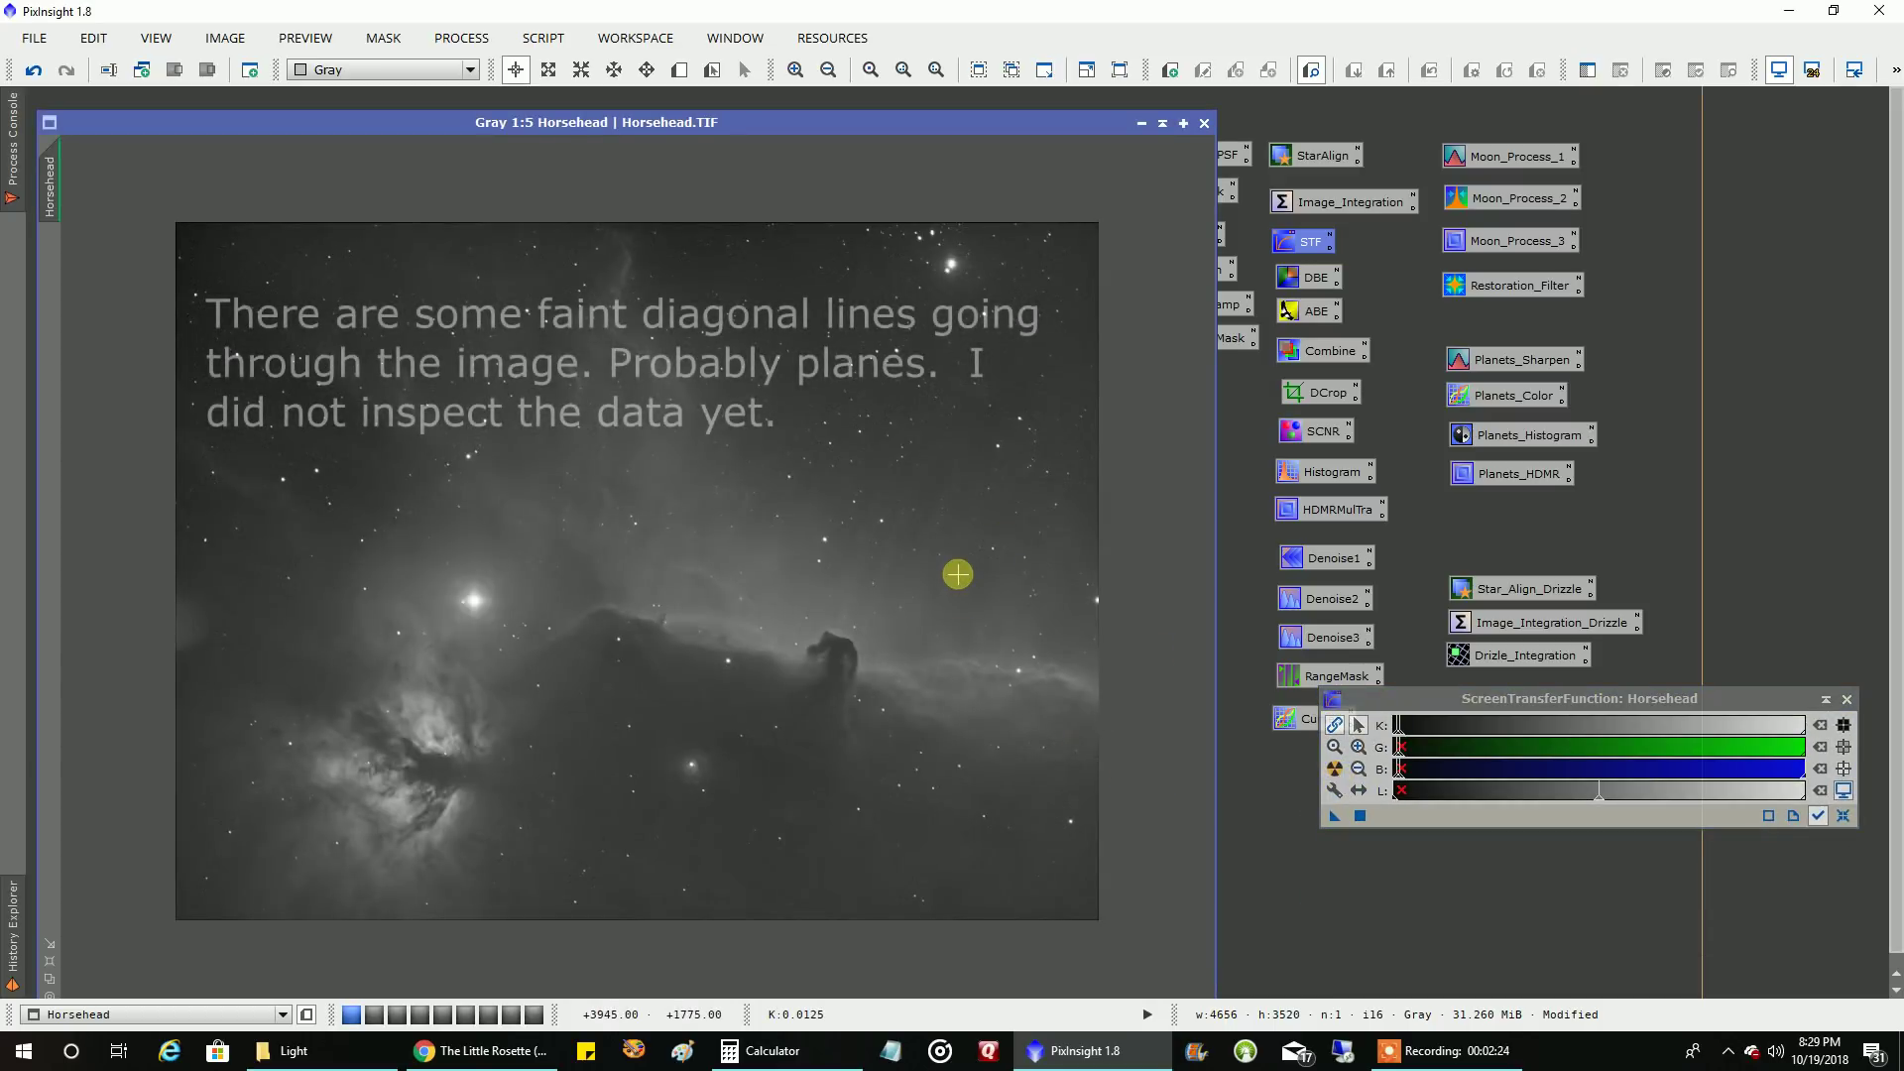
- Zoom in to inspect the Horsehead nebula, then shade its window to the title strip
scroll(951, 559, "up", 1)
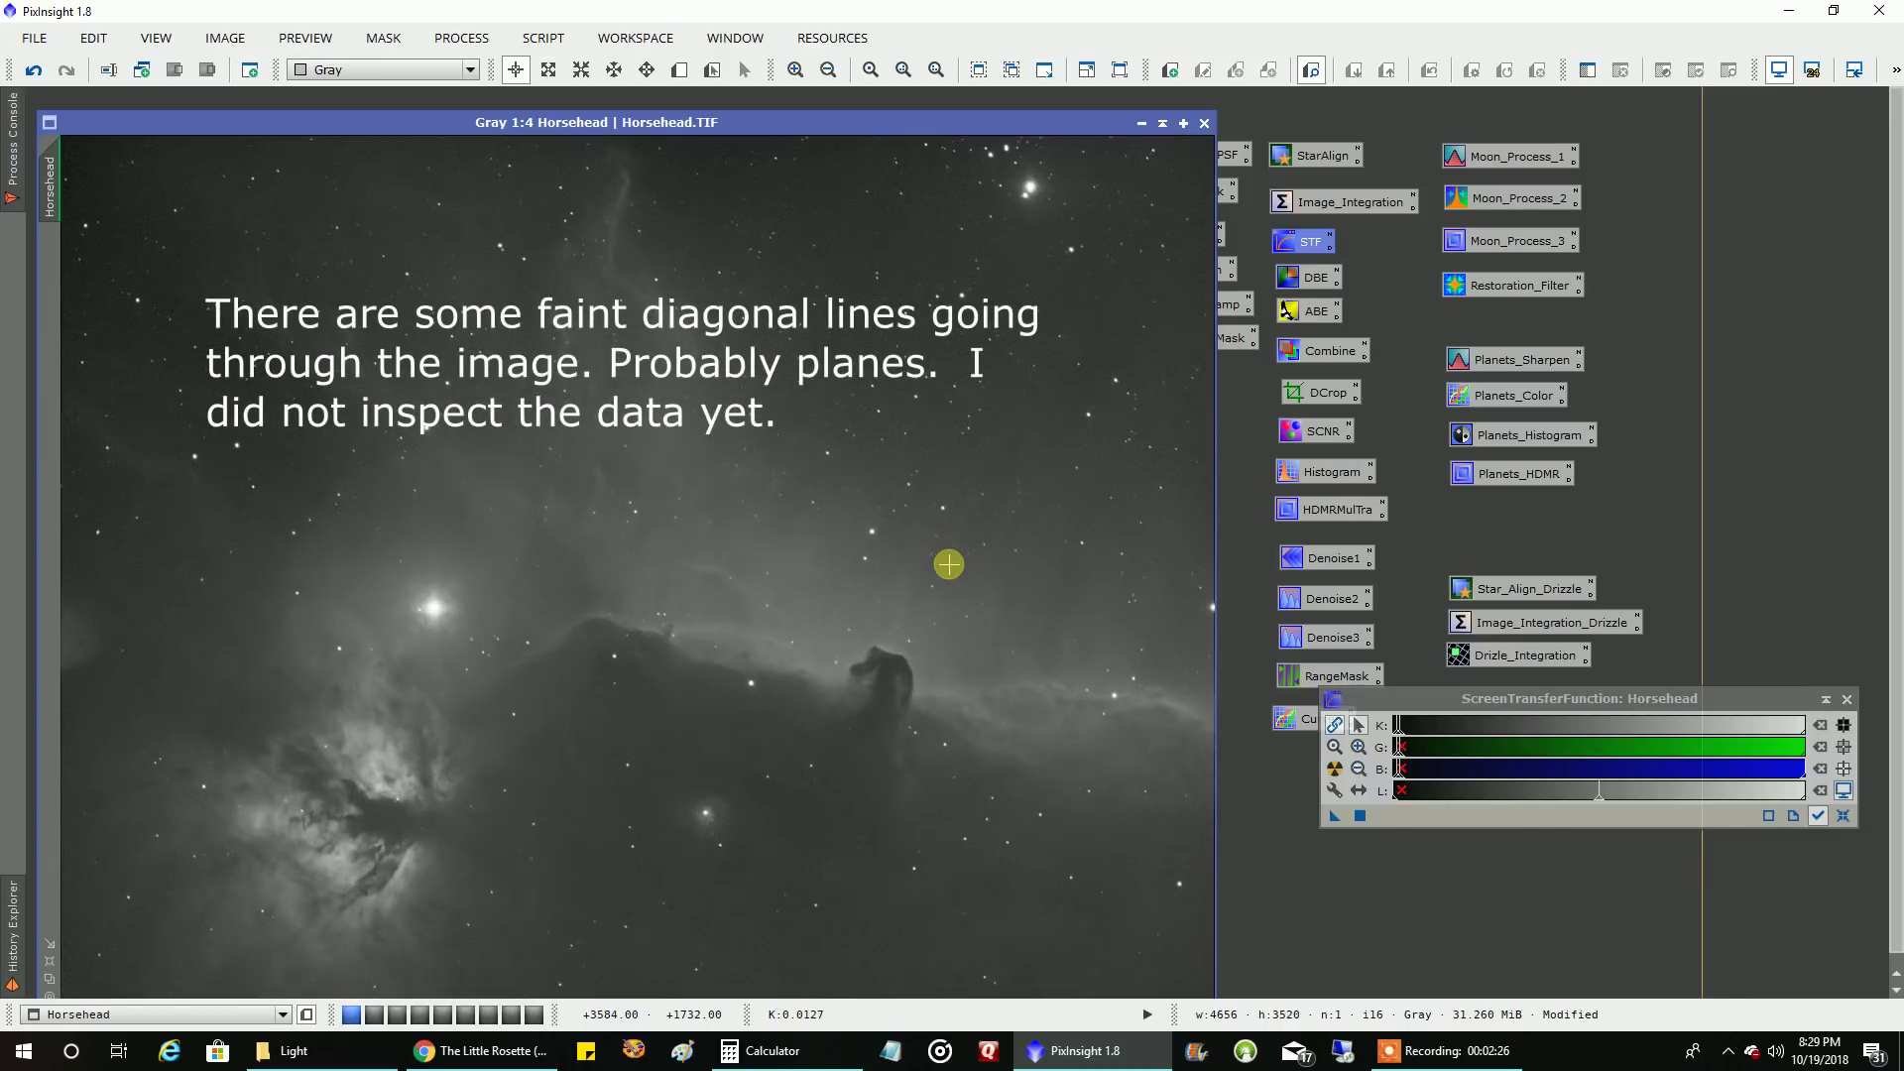
scroll(949, 564, "down", 1)
scroll(949, 566, "up", 1)
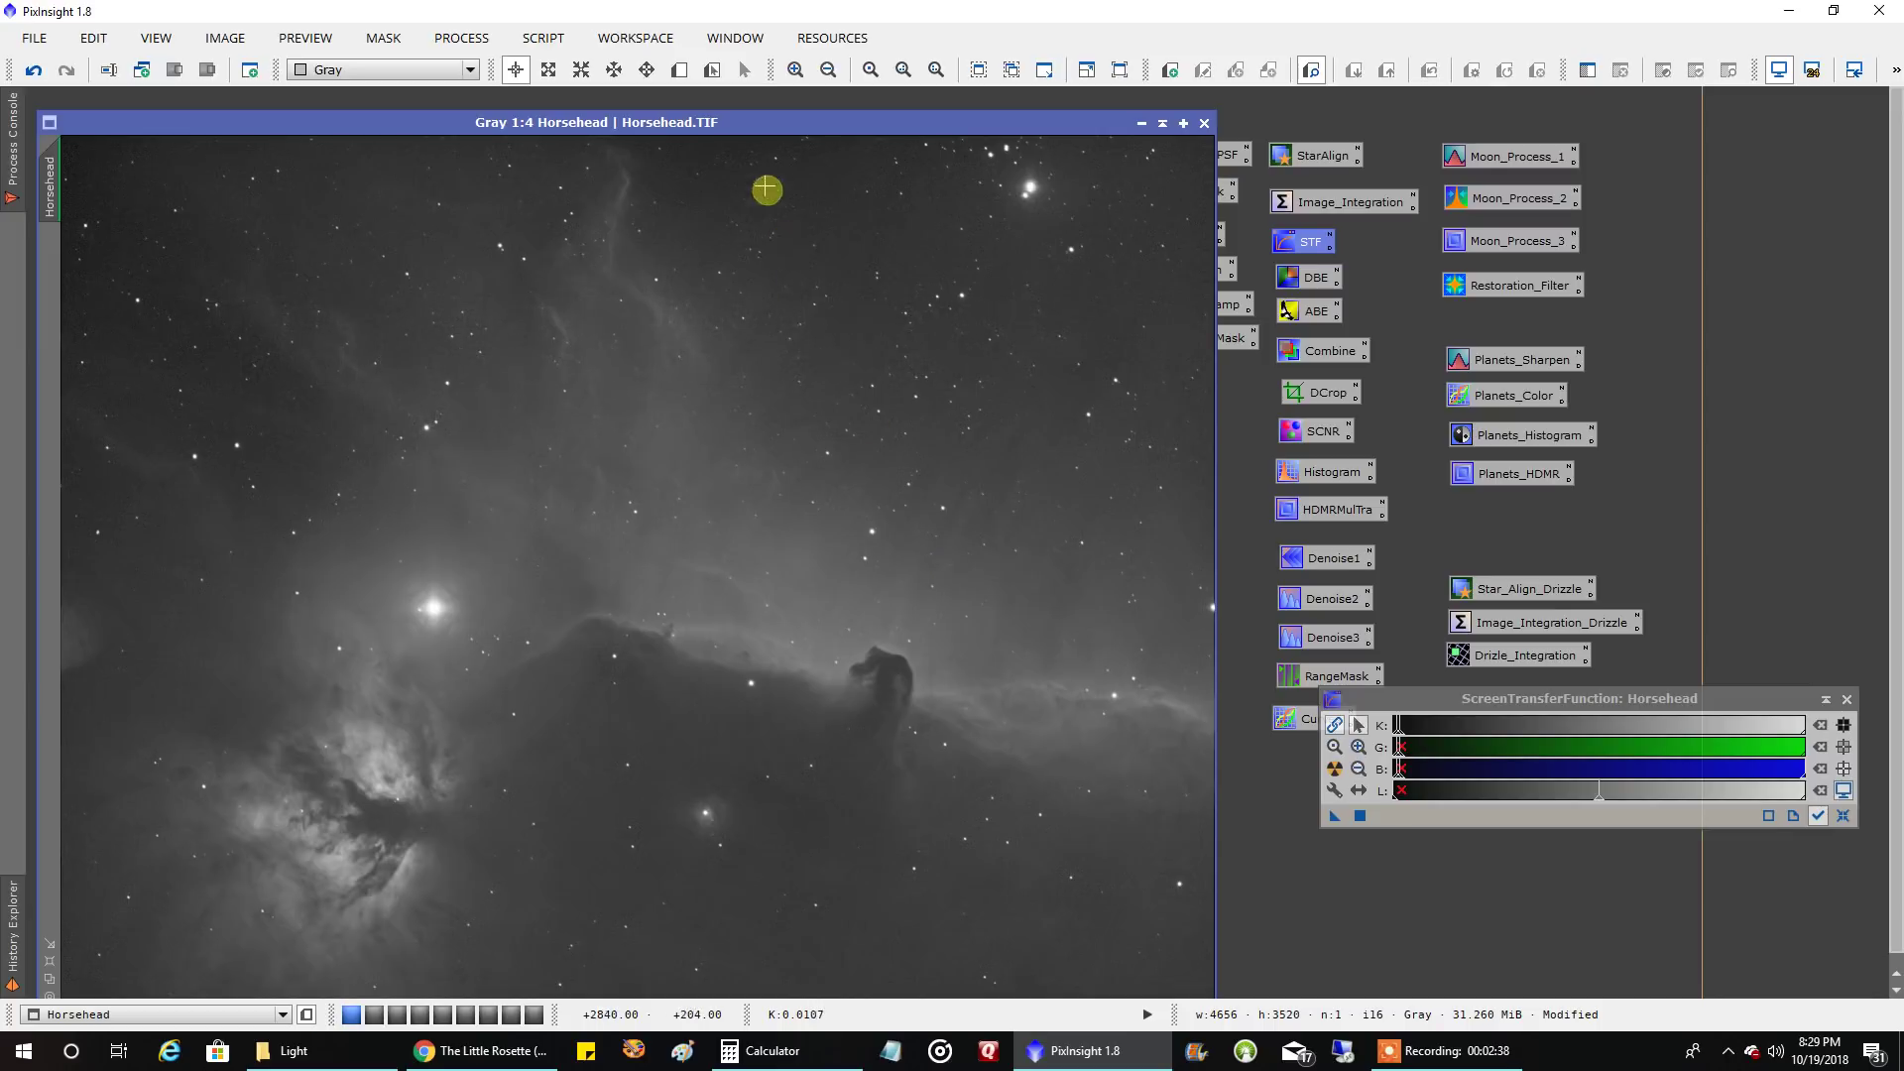
left_click_drag(772, 121, 772, 109)
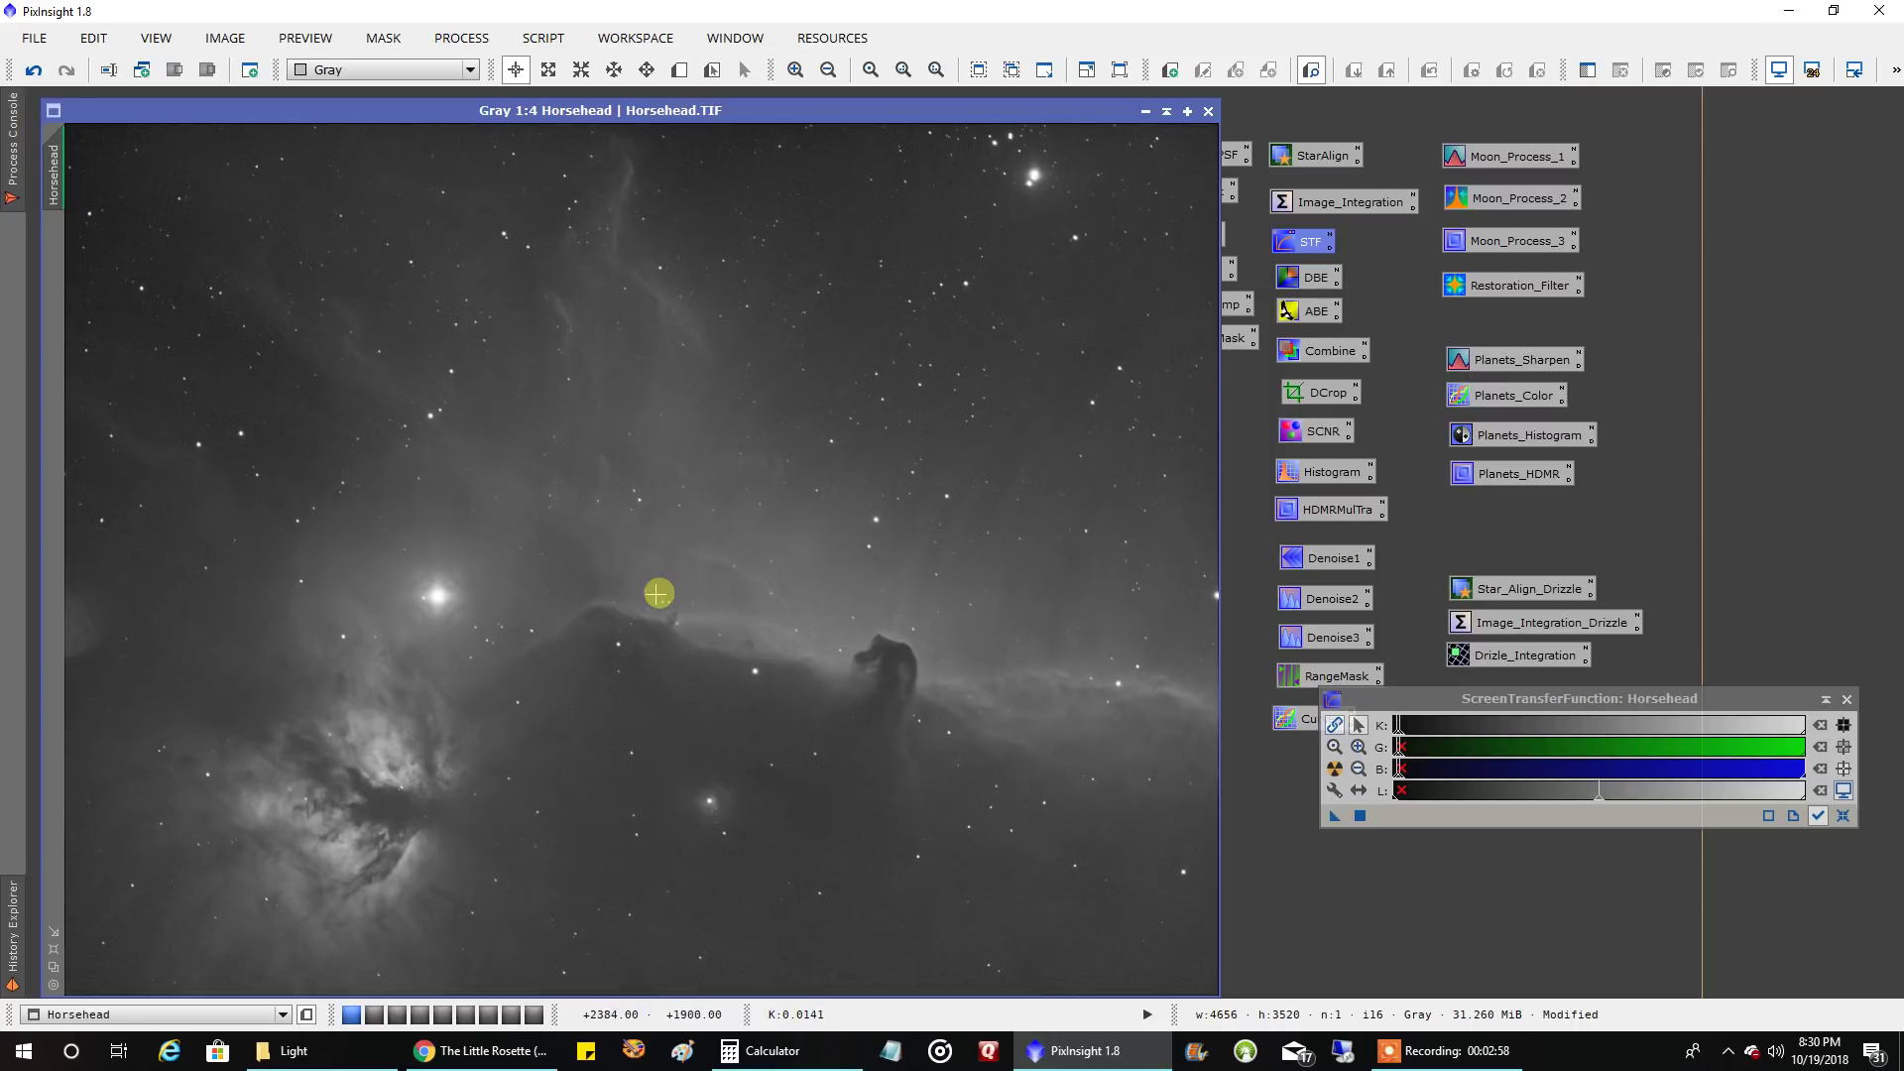
scroll(635, 600, "up", 2)
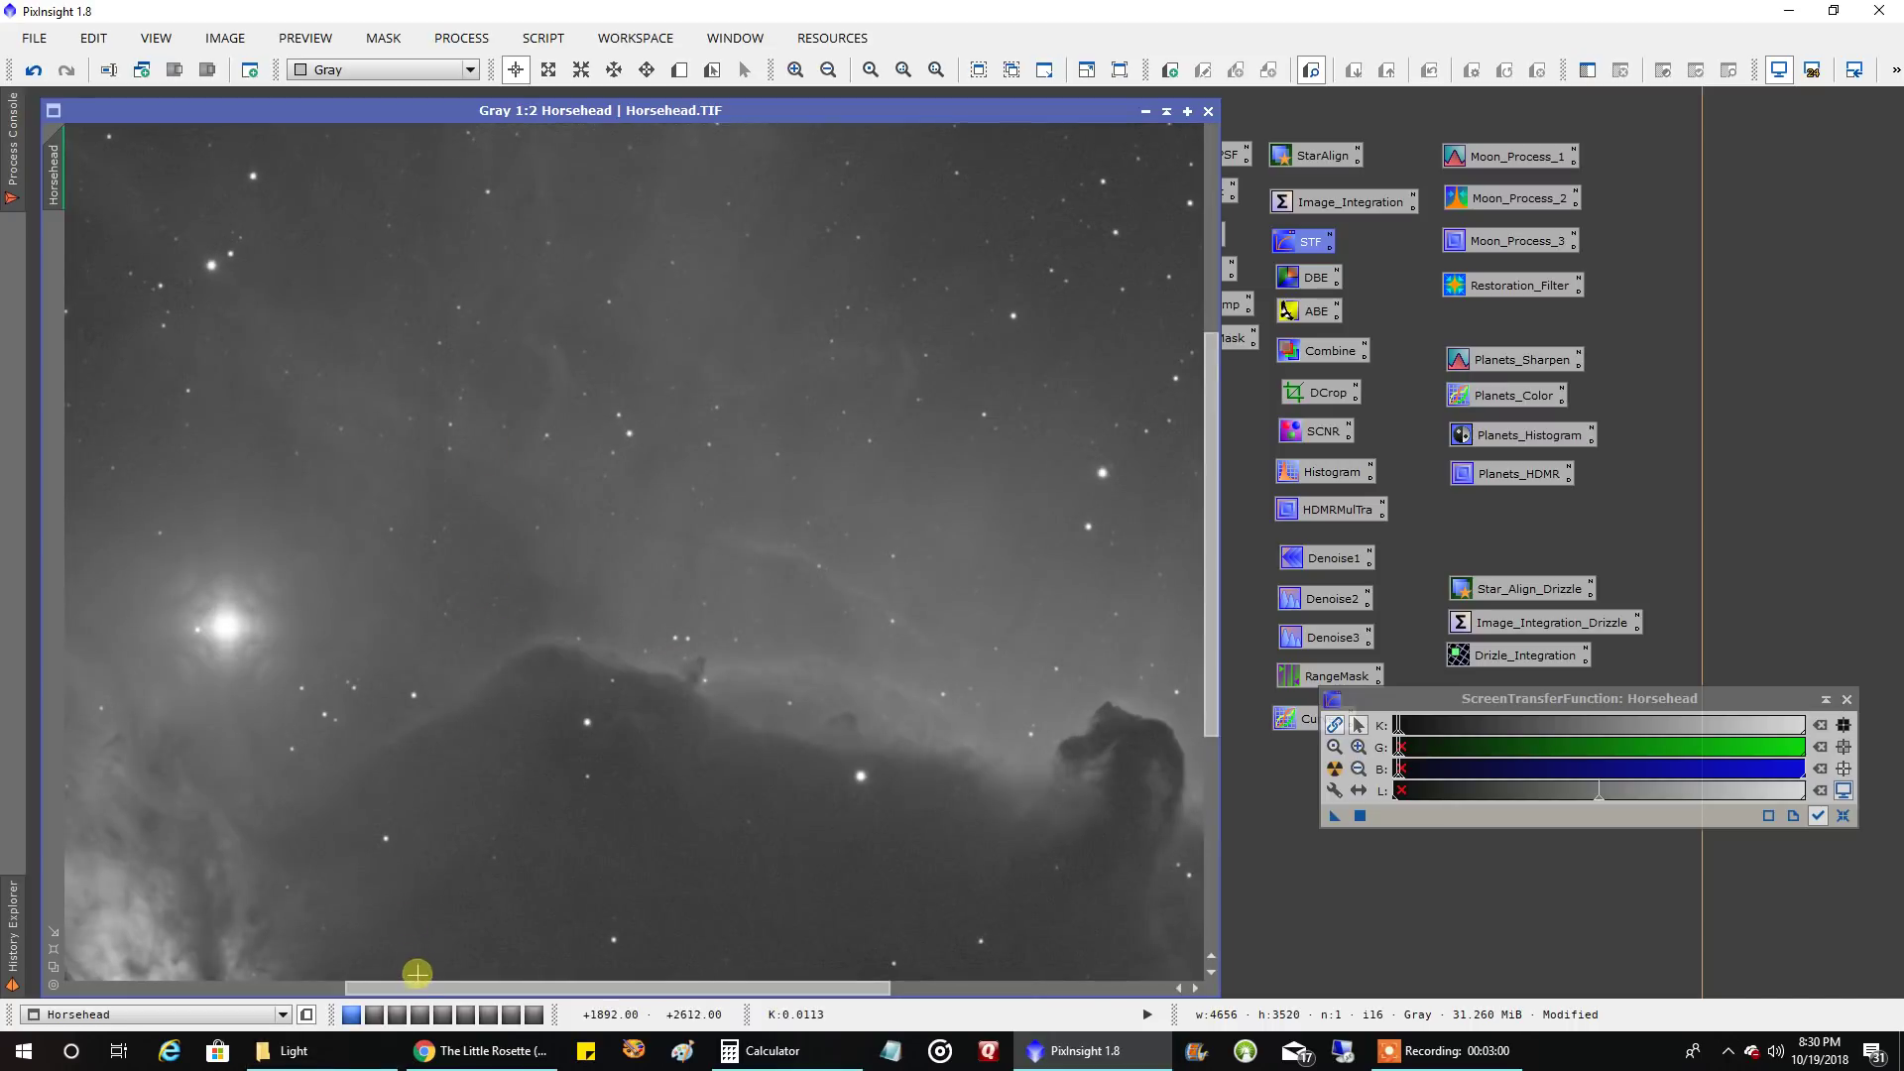
left_click_drag(413, 987, 280, 978)
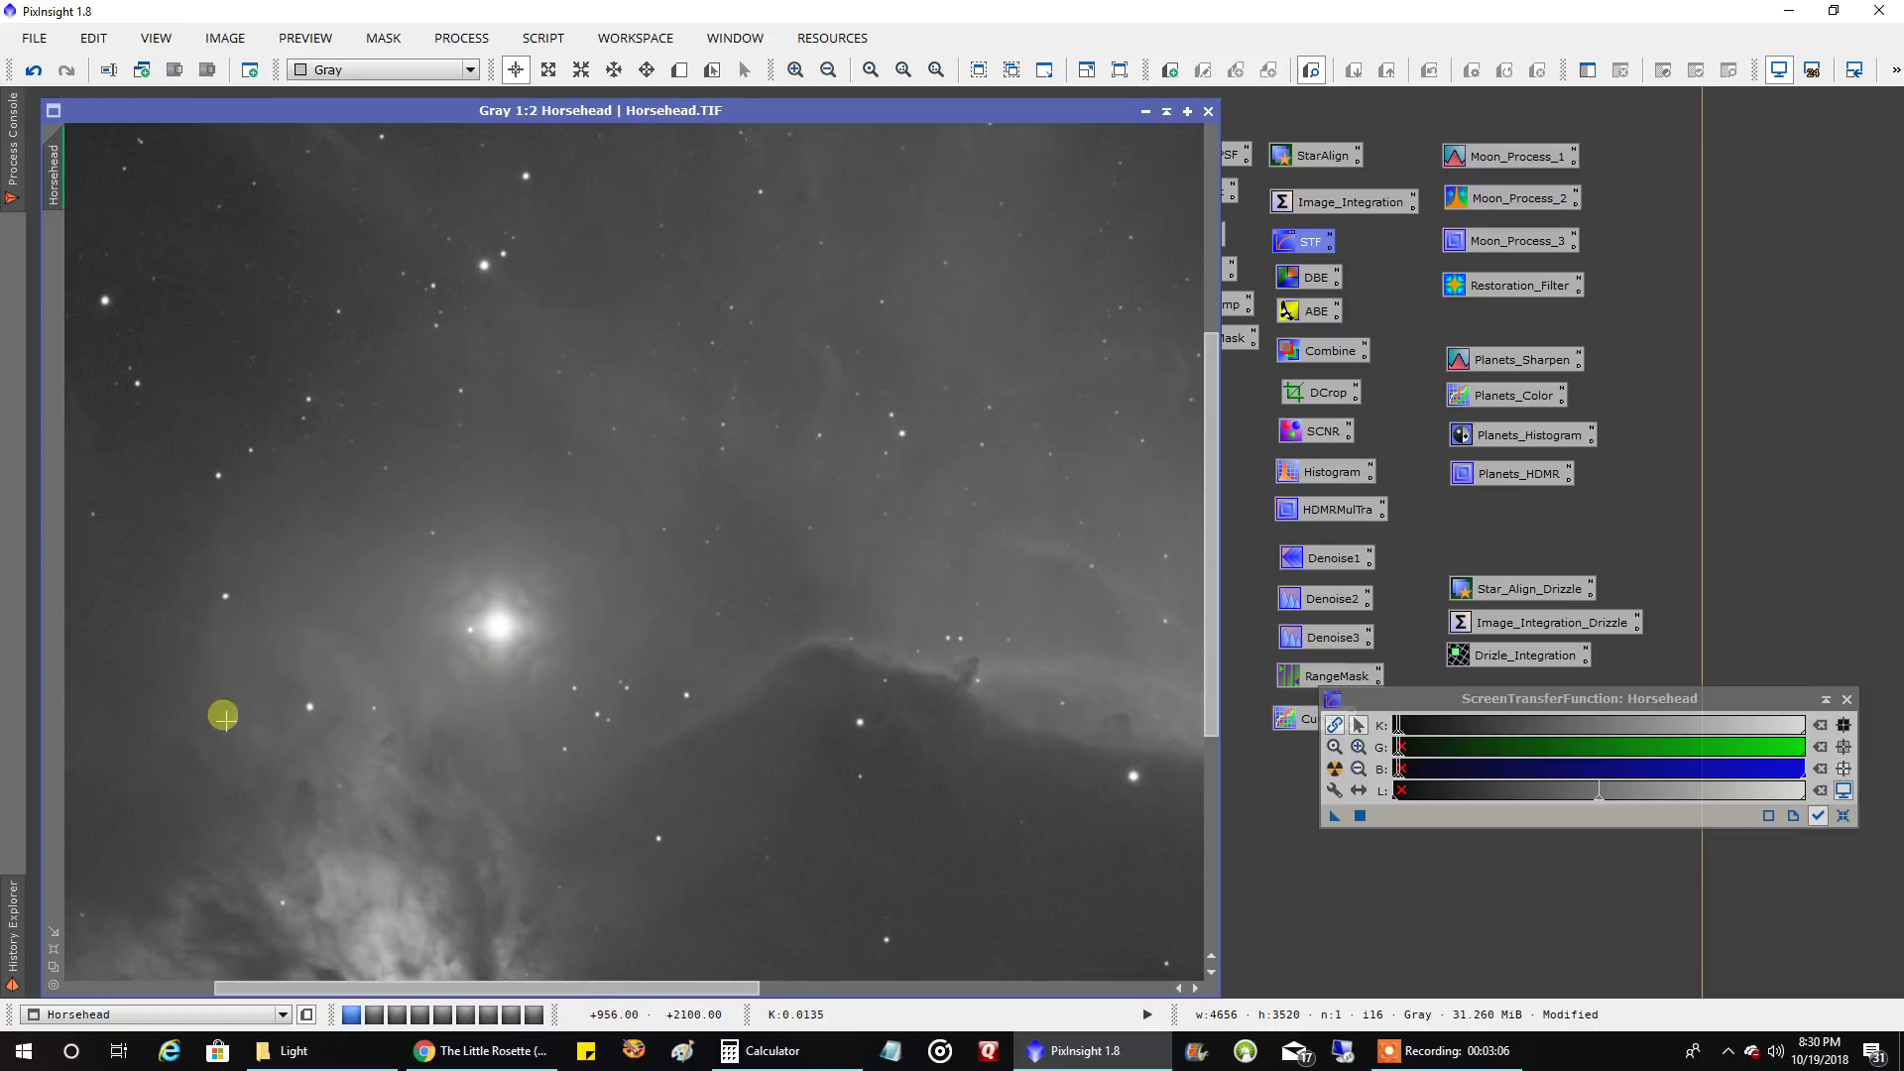
scroll(788, 729, "down", 3)
scroll(785, 710, "up", 1)
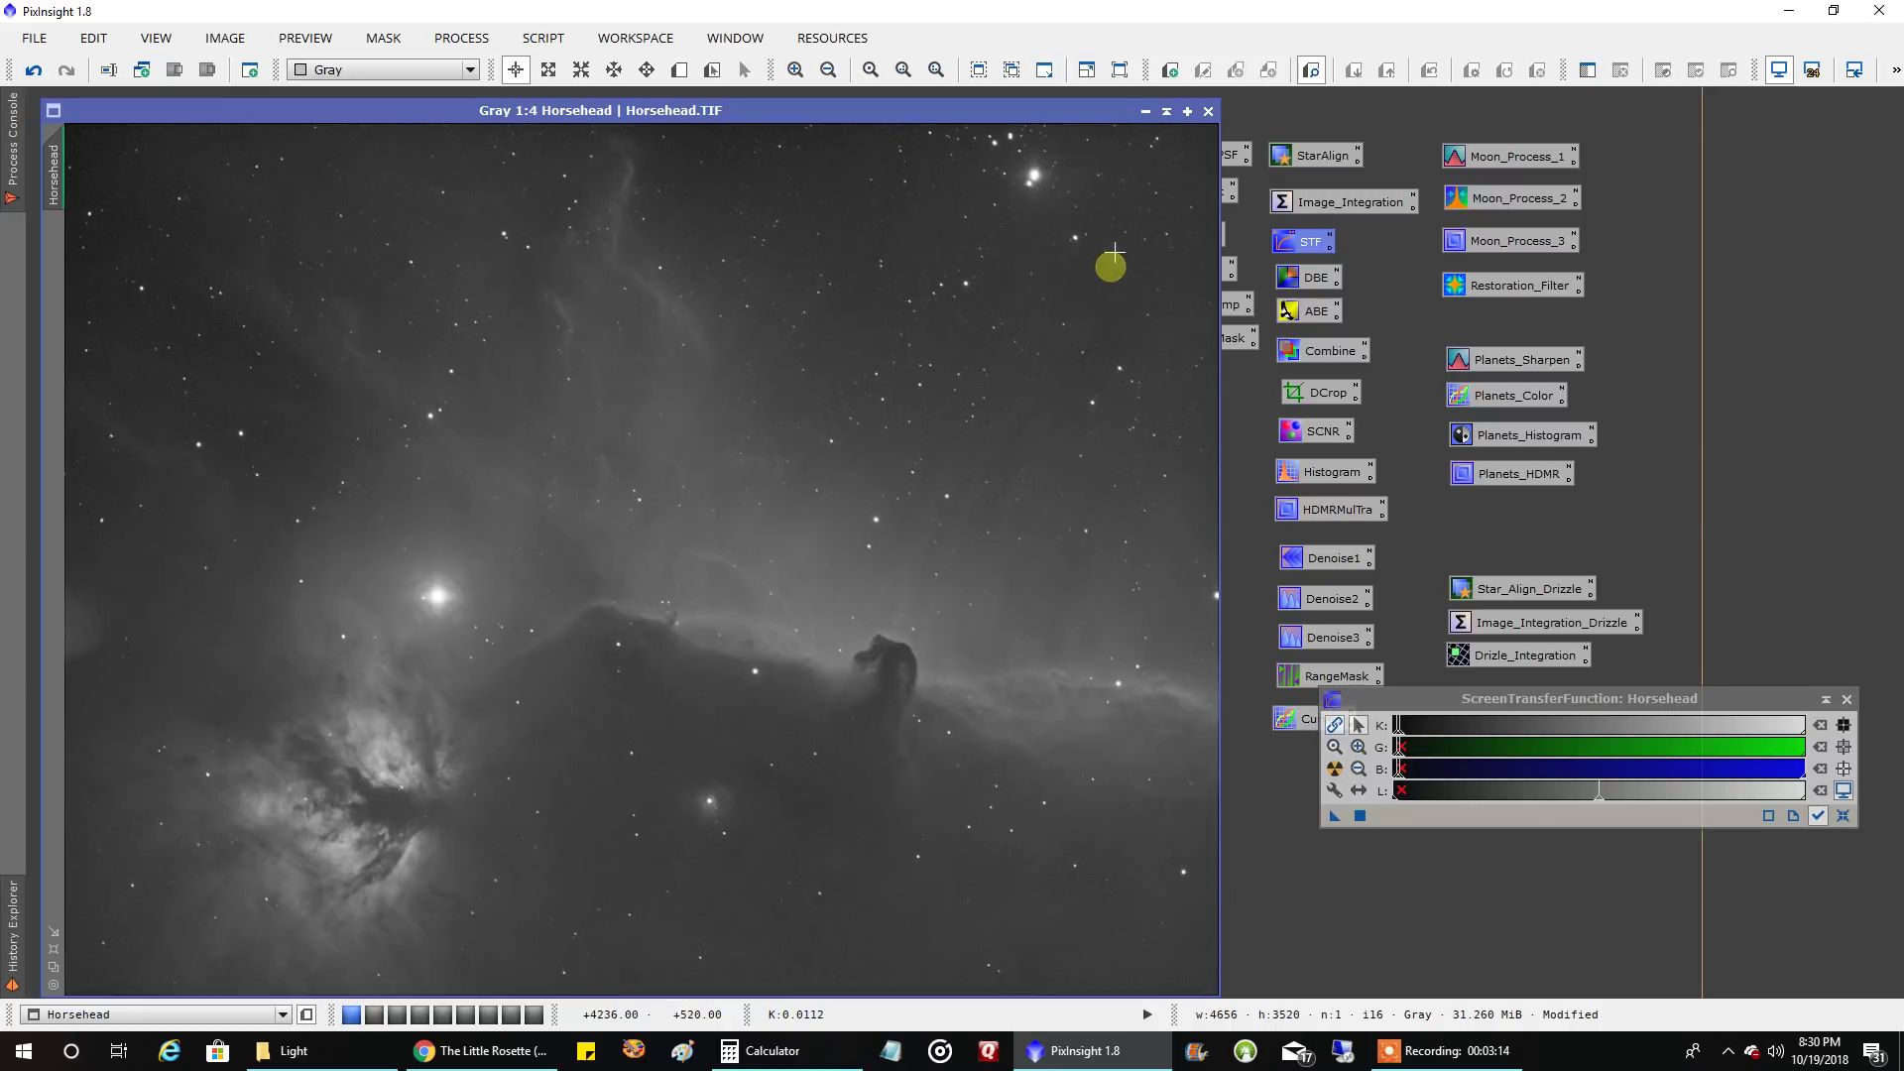
left_click(1168, 114)
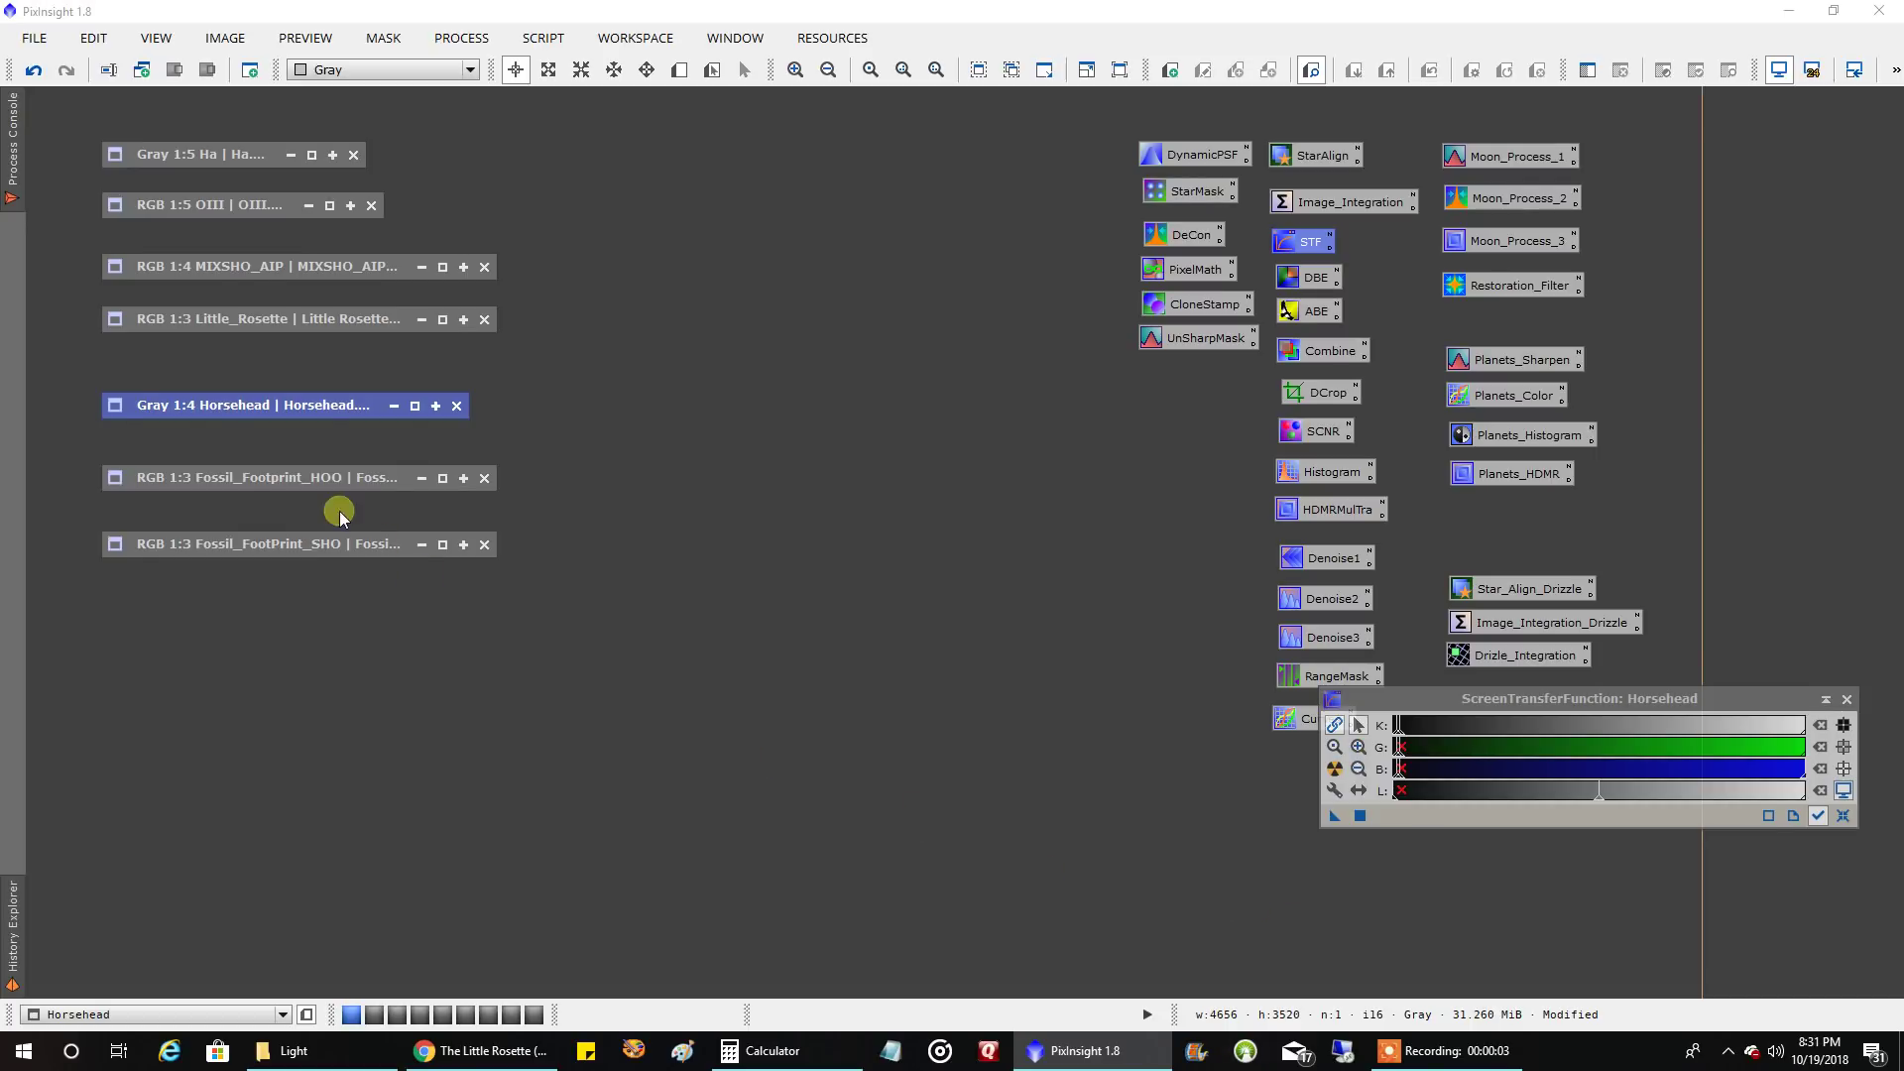
- Open Fossil_Footprint_HOO and Fossil_FootPrint_SHO and place their windows side by side
double_click(331, 478)
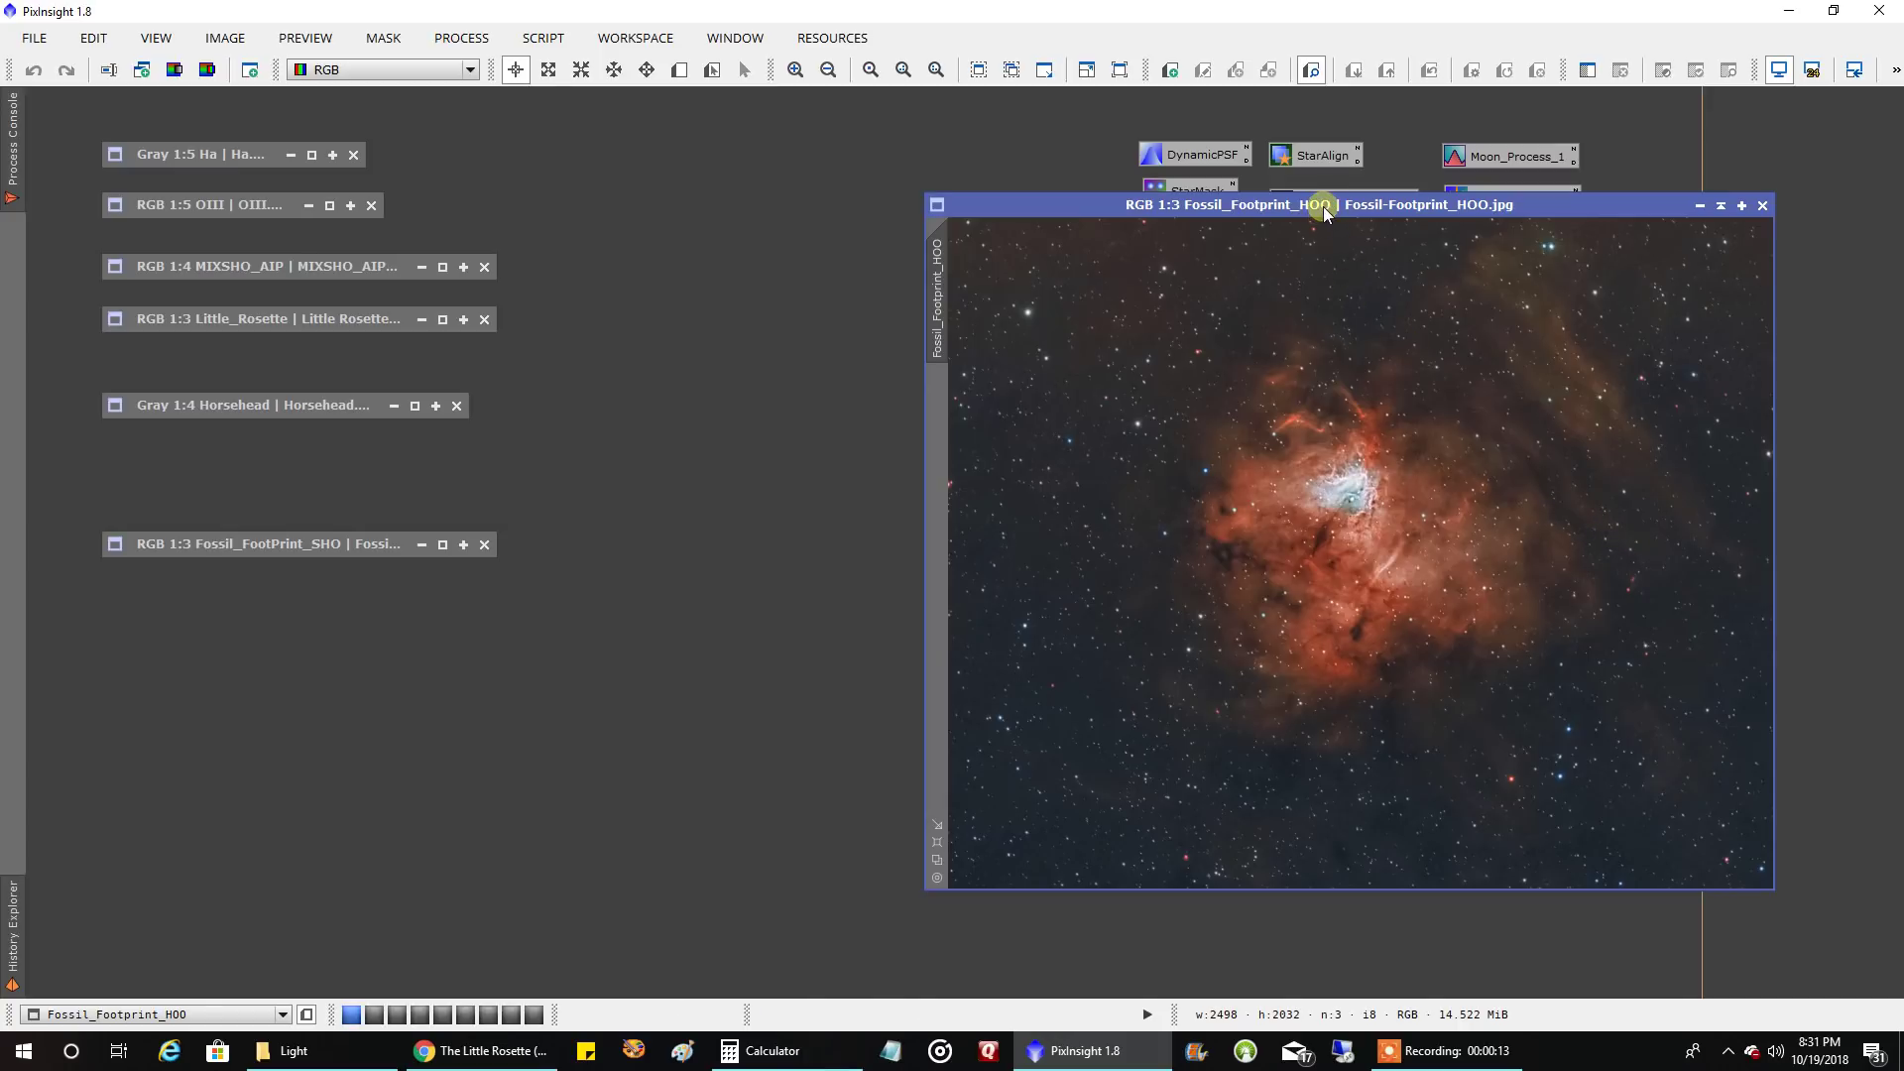
left_click_drag(1324, 204, 1364, 194)
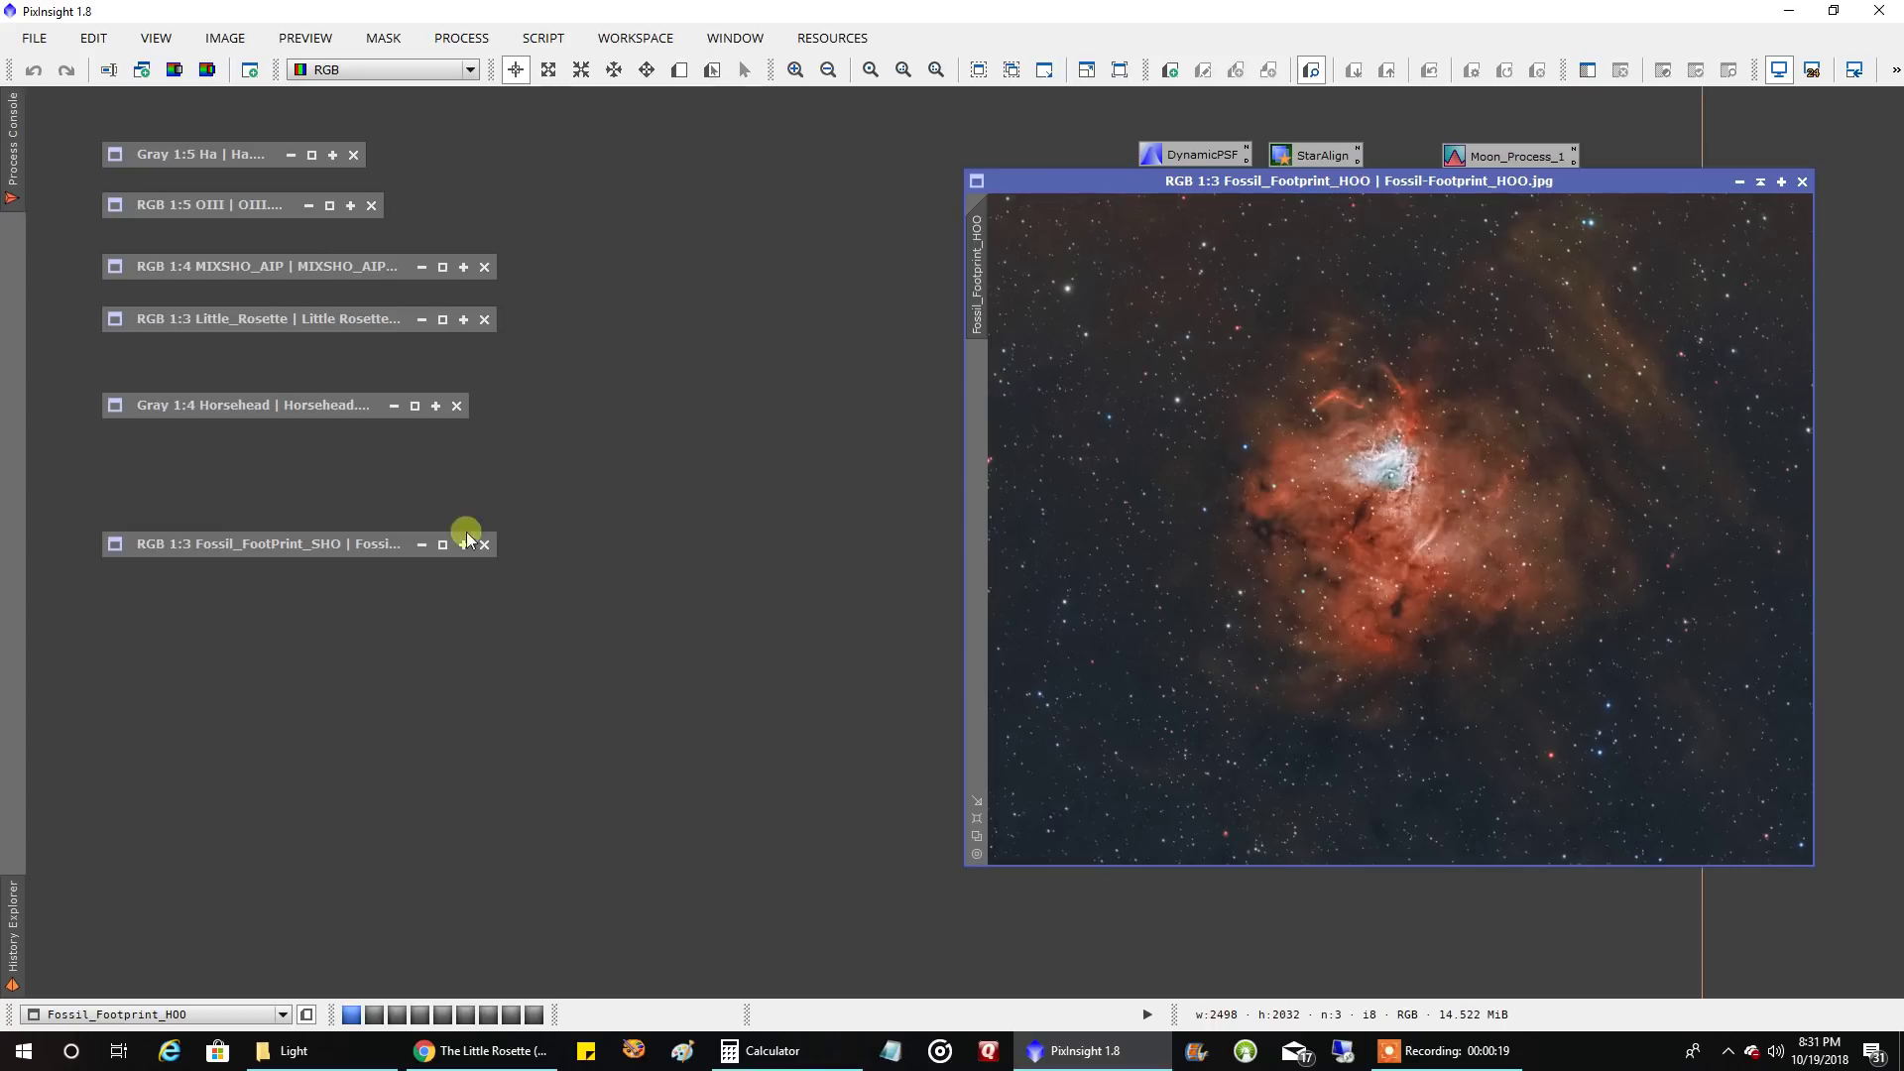
double_click(284, 545)
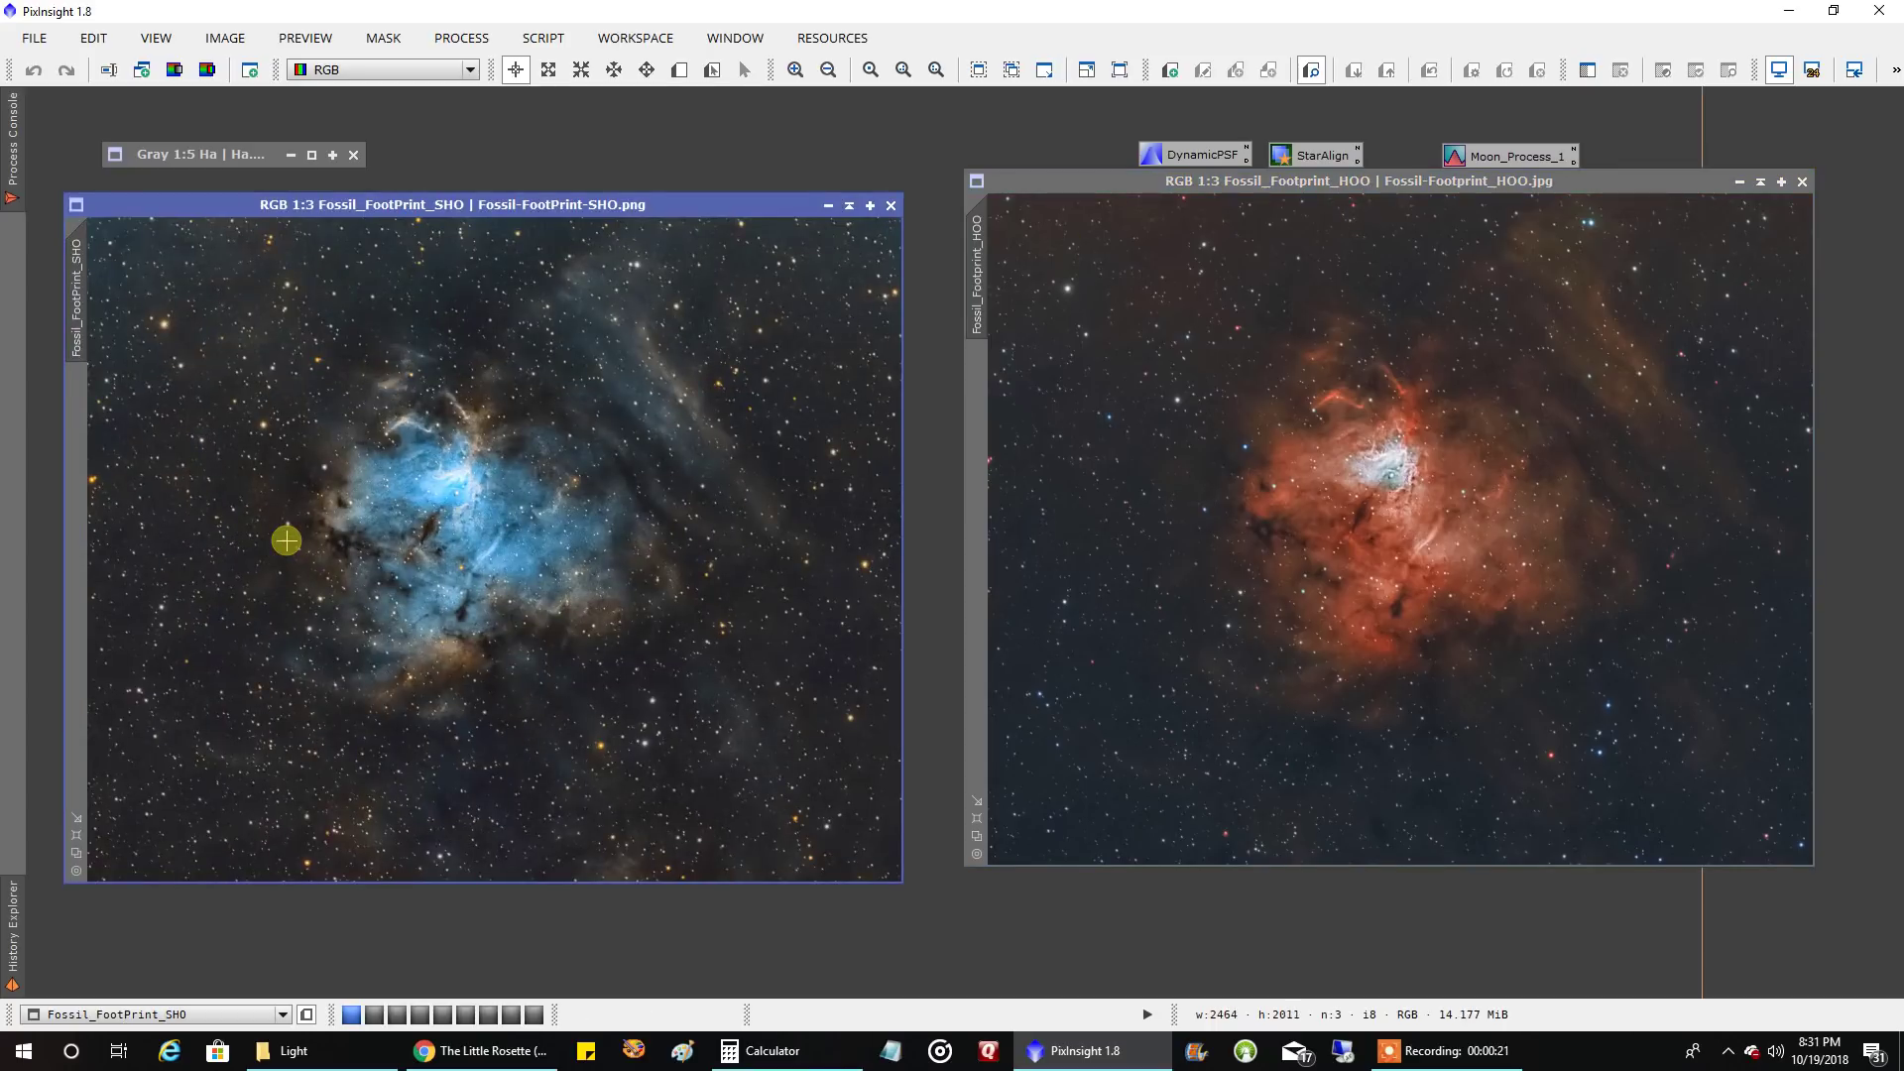
left_click_drag(561, 211, 599, 199)
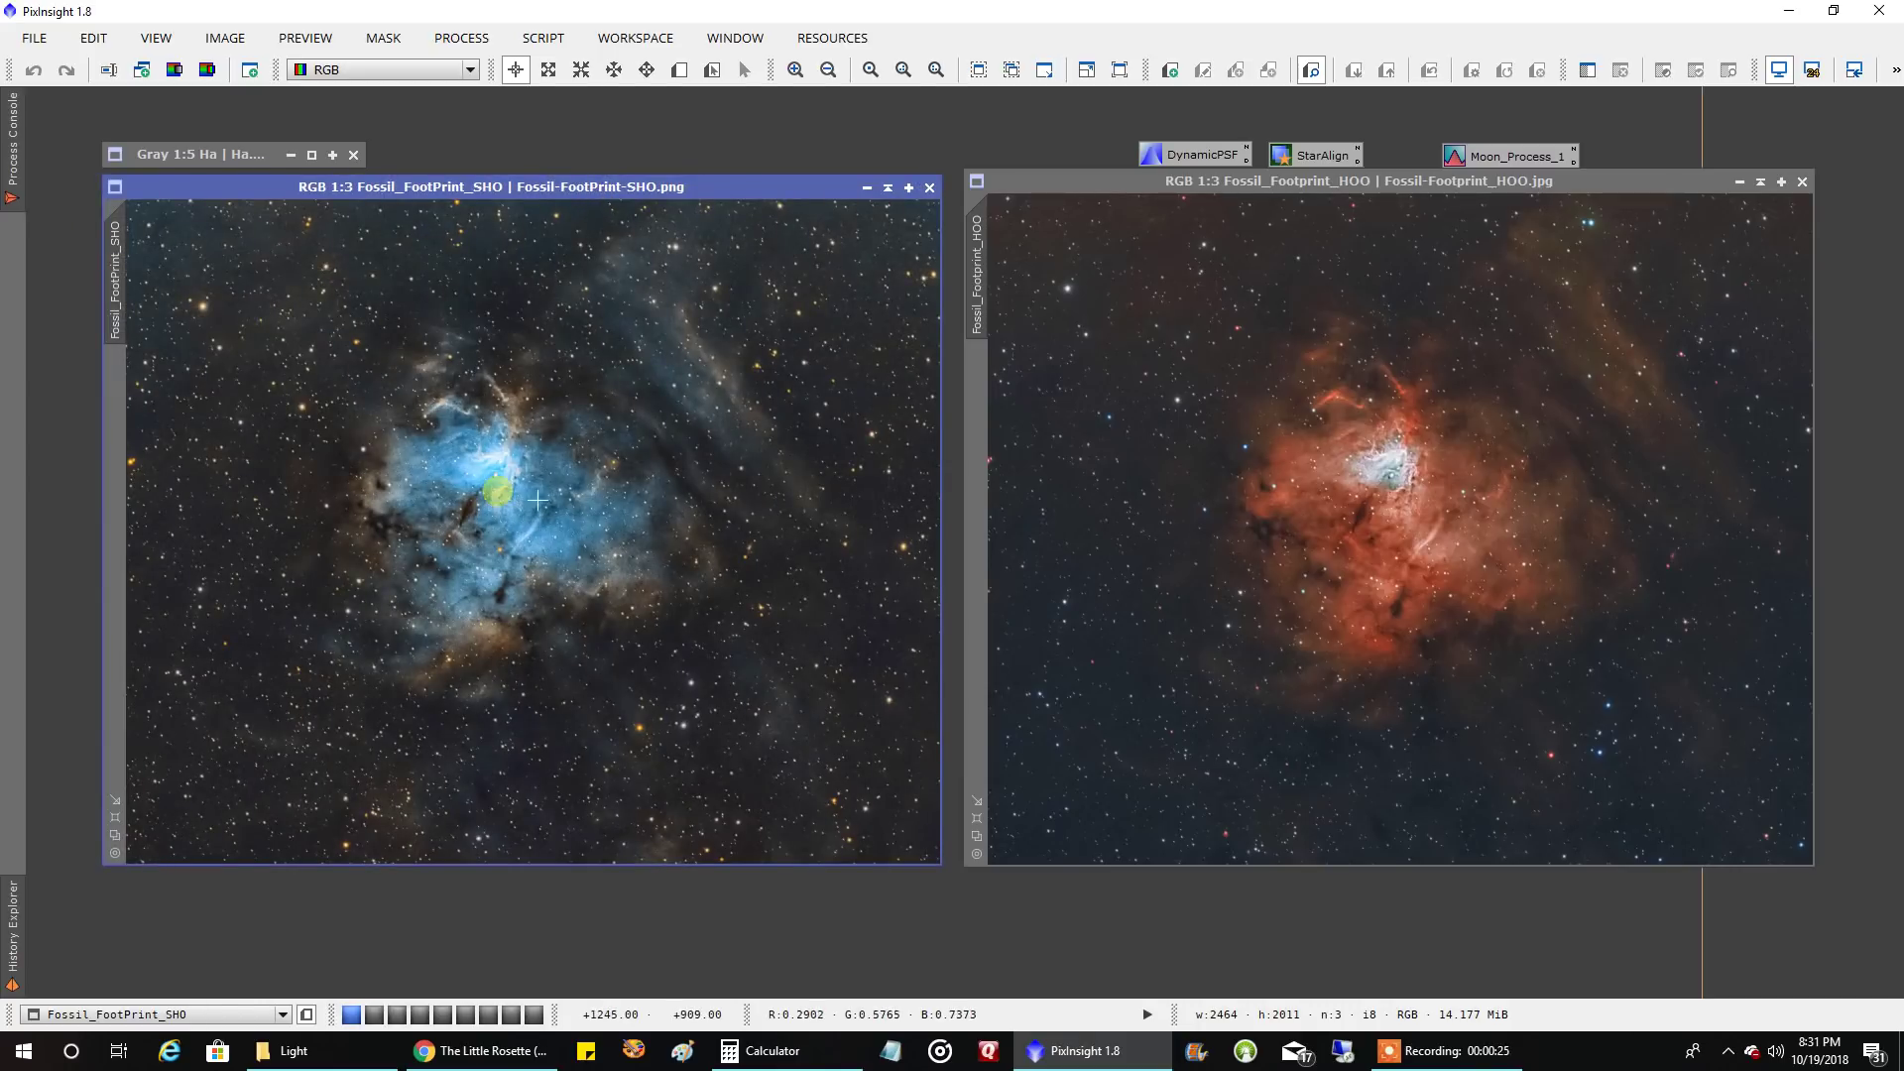
- Zoom in and out to compare the HOO and SHO versions, then collapse the SHO window
scroll(1383, 436, "up", 1)
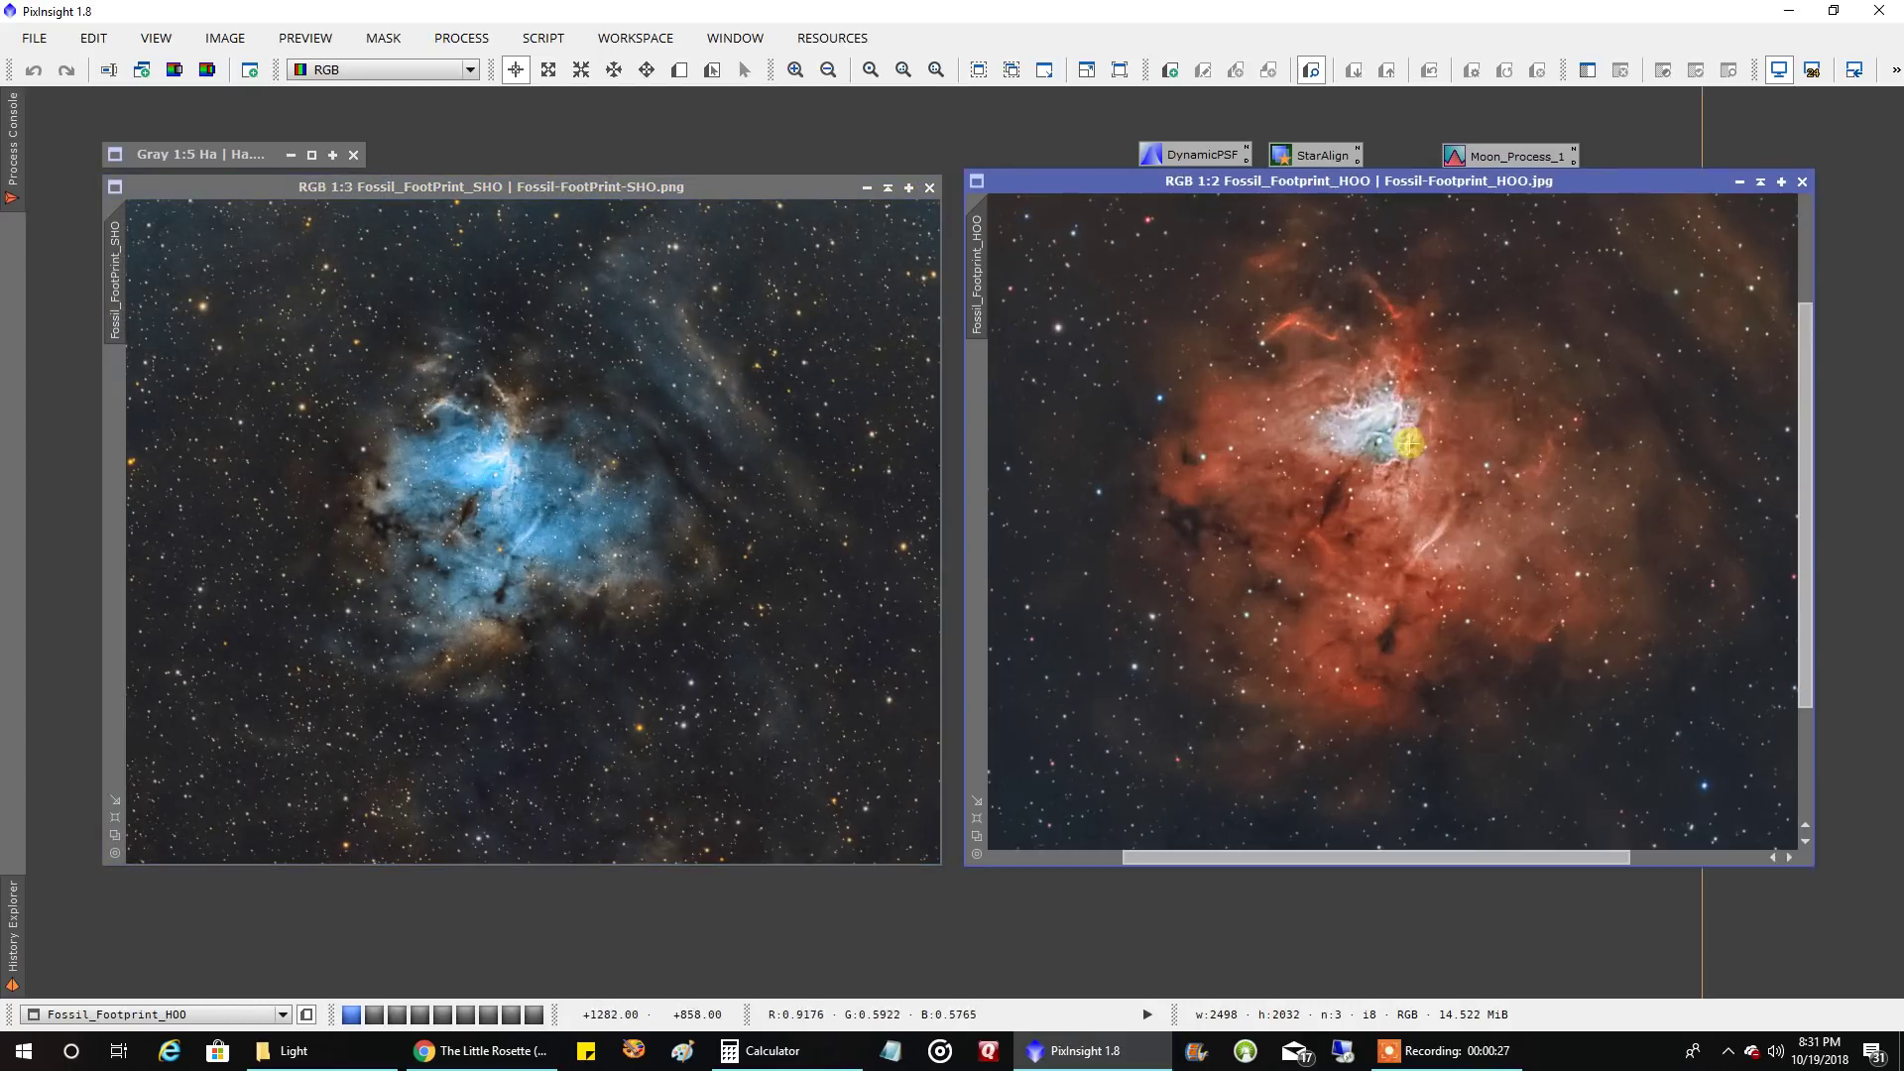
scroll(507, 480, "up", 1)
scroll(688, 553, "down", 1)
scroll(680, 553, "down", 1)
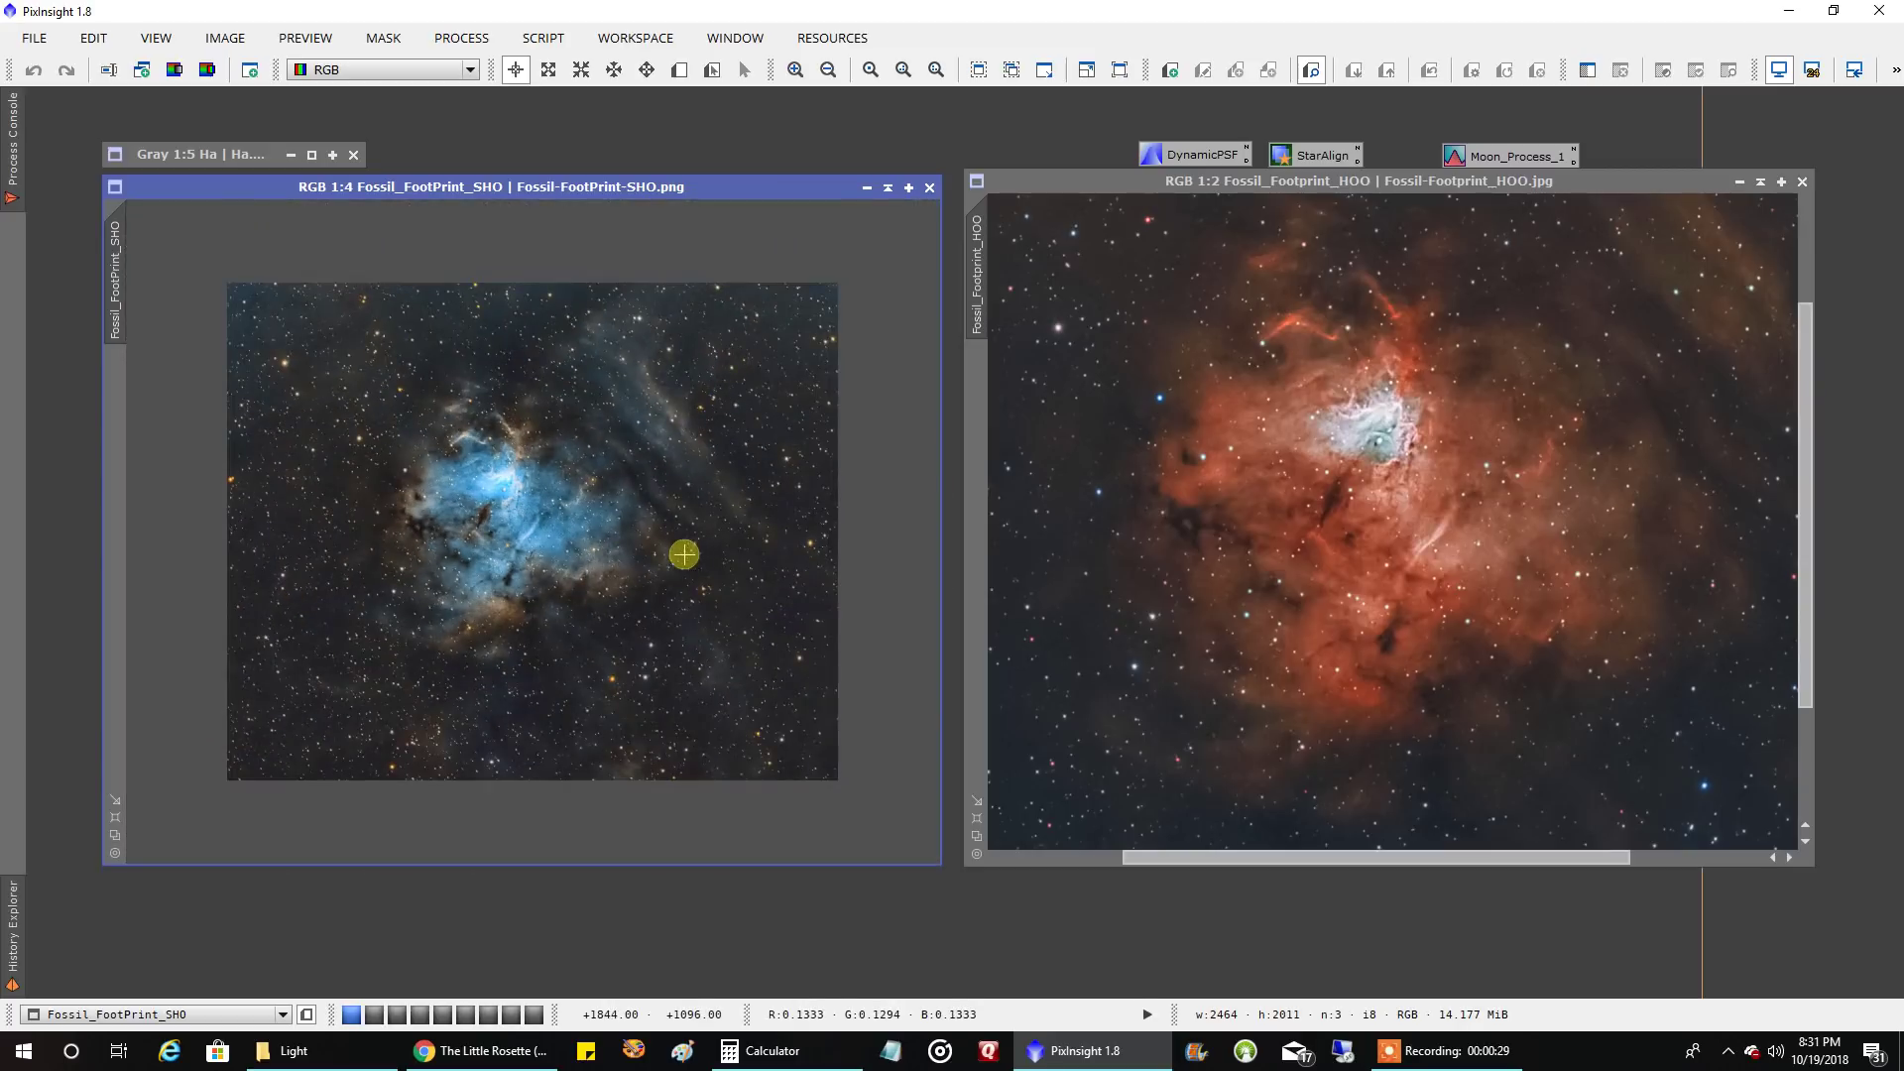
scroll(714, 561, "up", 1)
scroll(1261, 573, "down", 1)
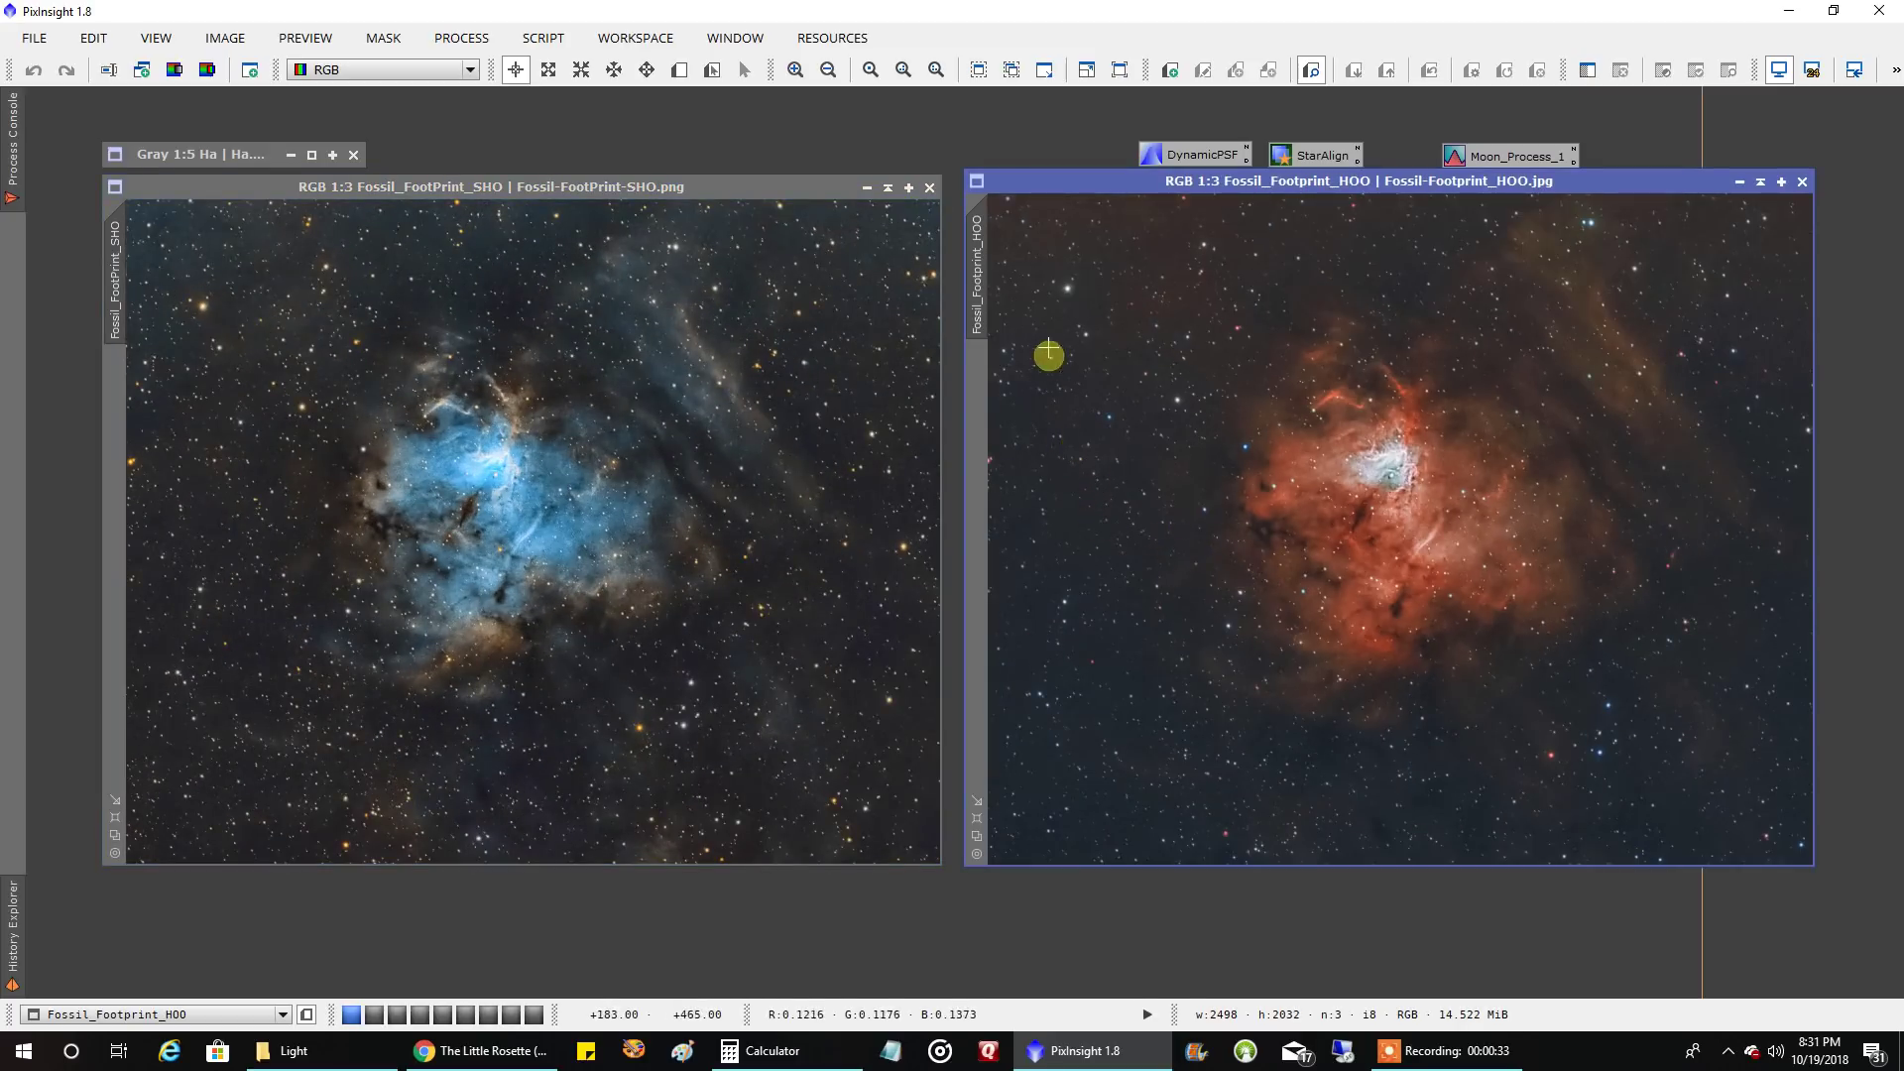
left_click(893, 194)
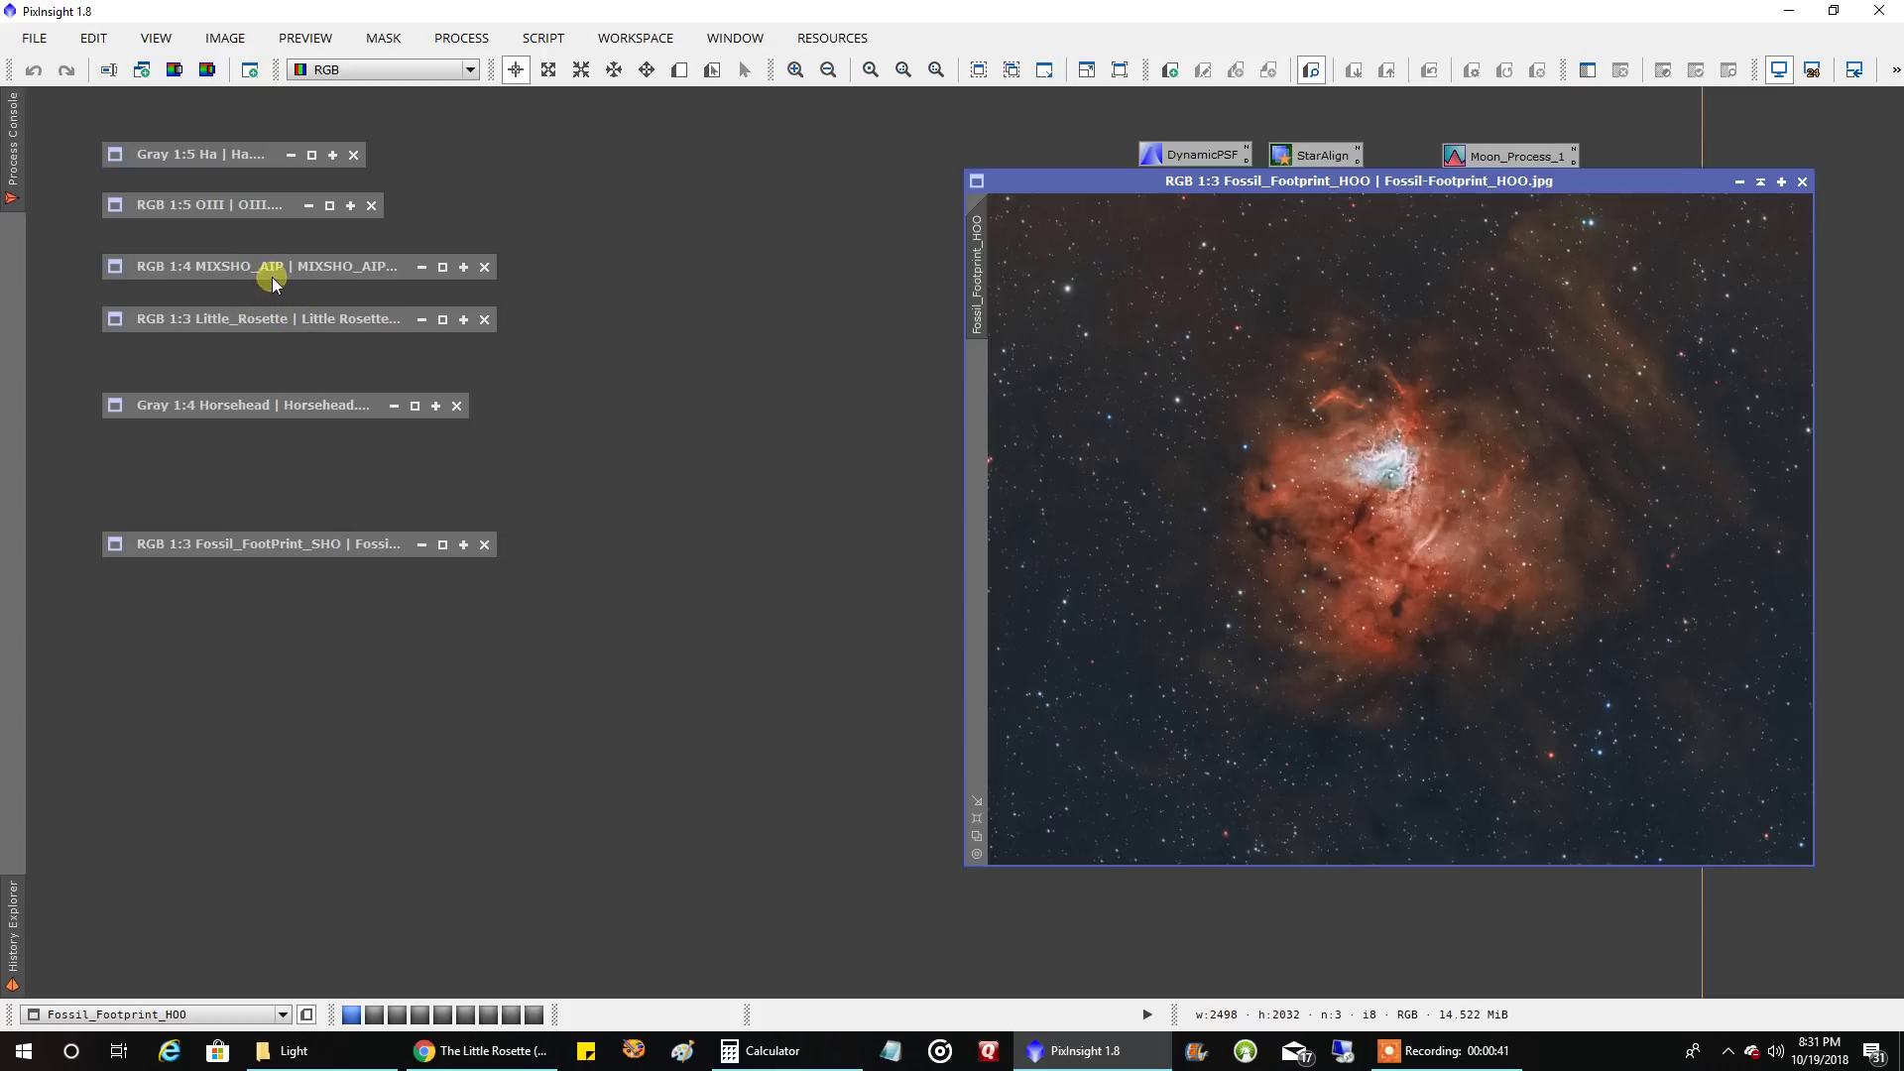
- Briefly view Little_Rosette, then collapse it and the Fossil_Footprint_HOO window to strips
double_click(258, 318)
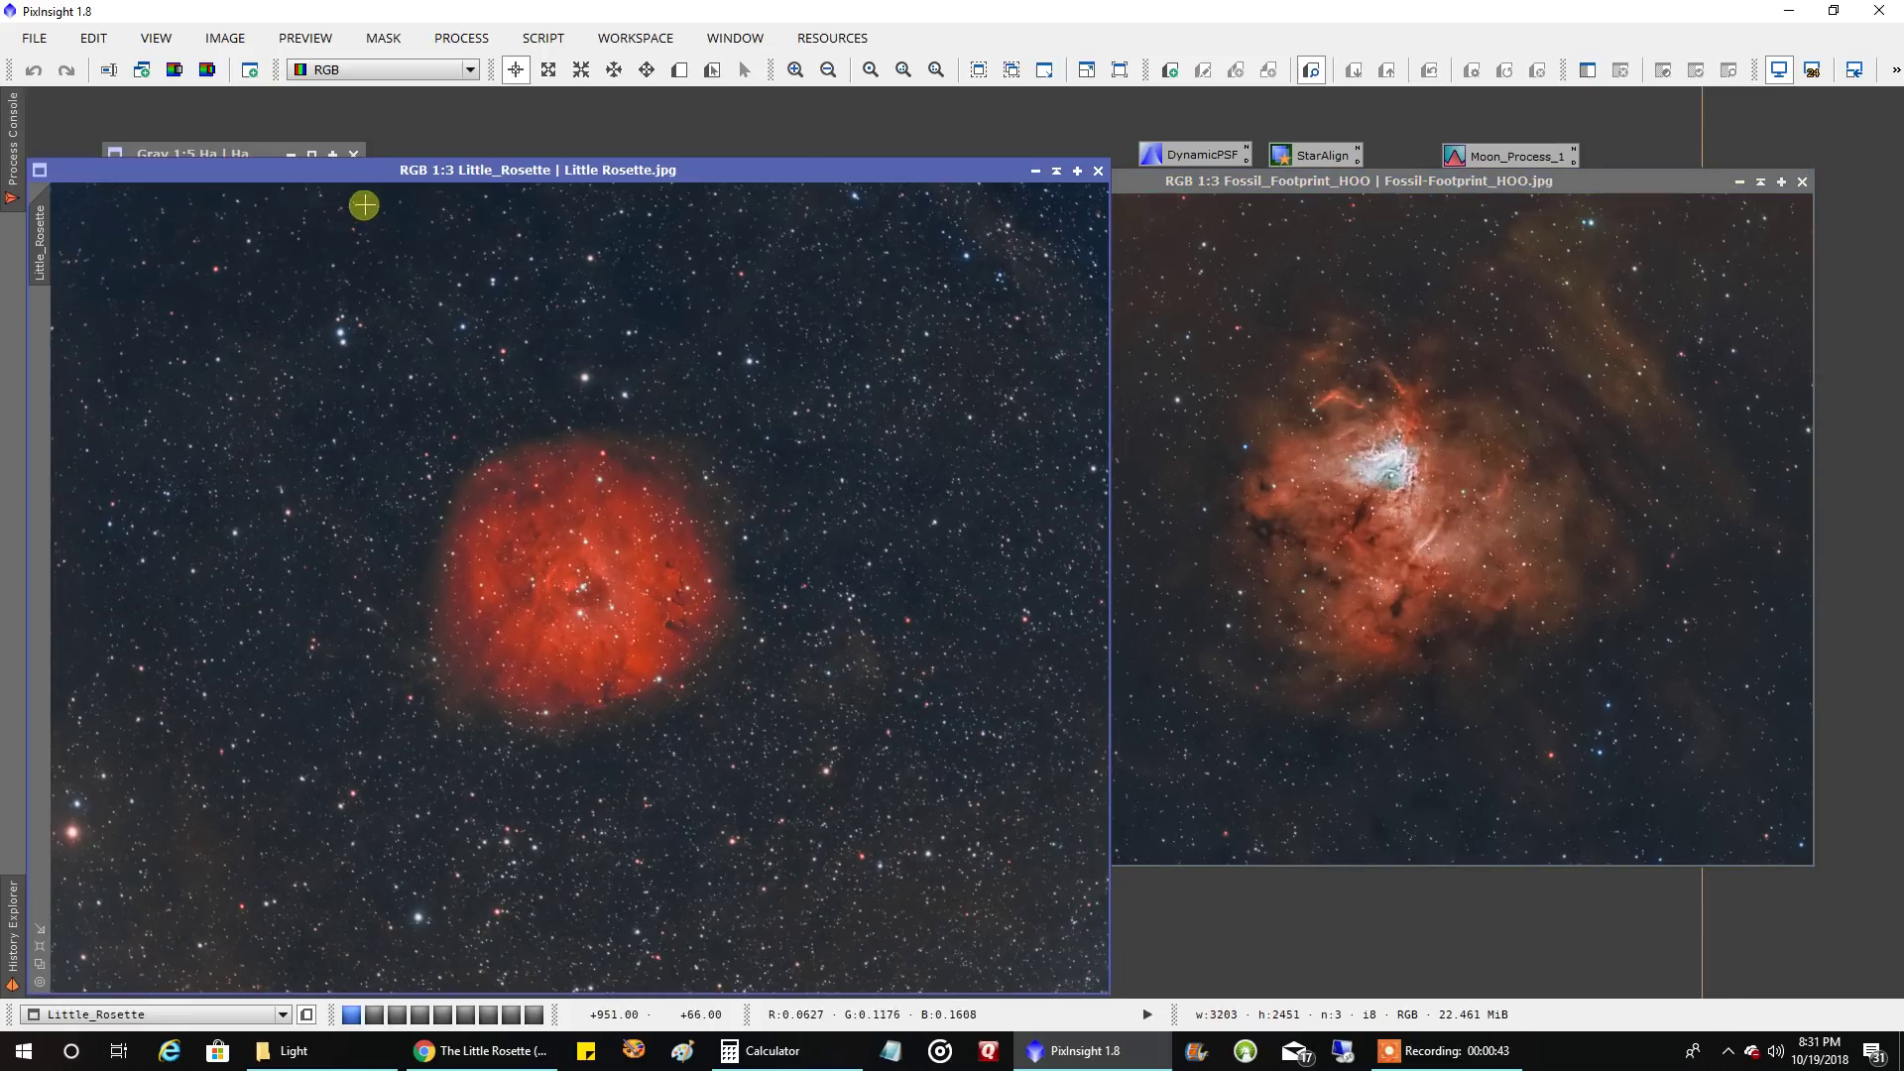
left_click_drag(400, 184, 616, 143)
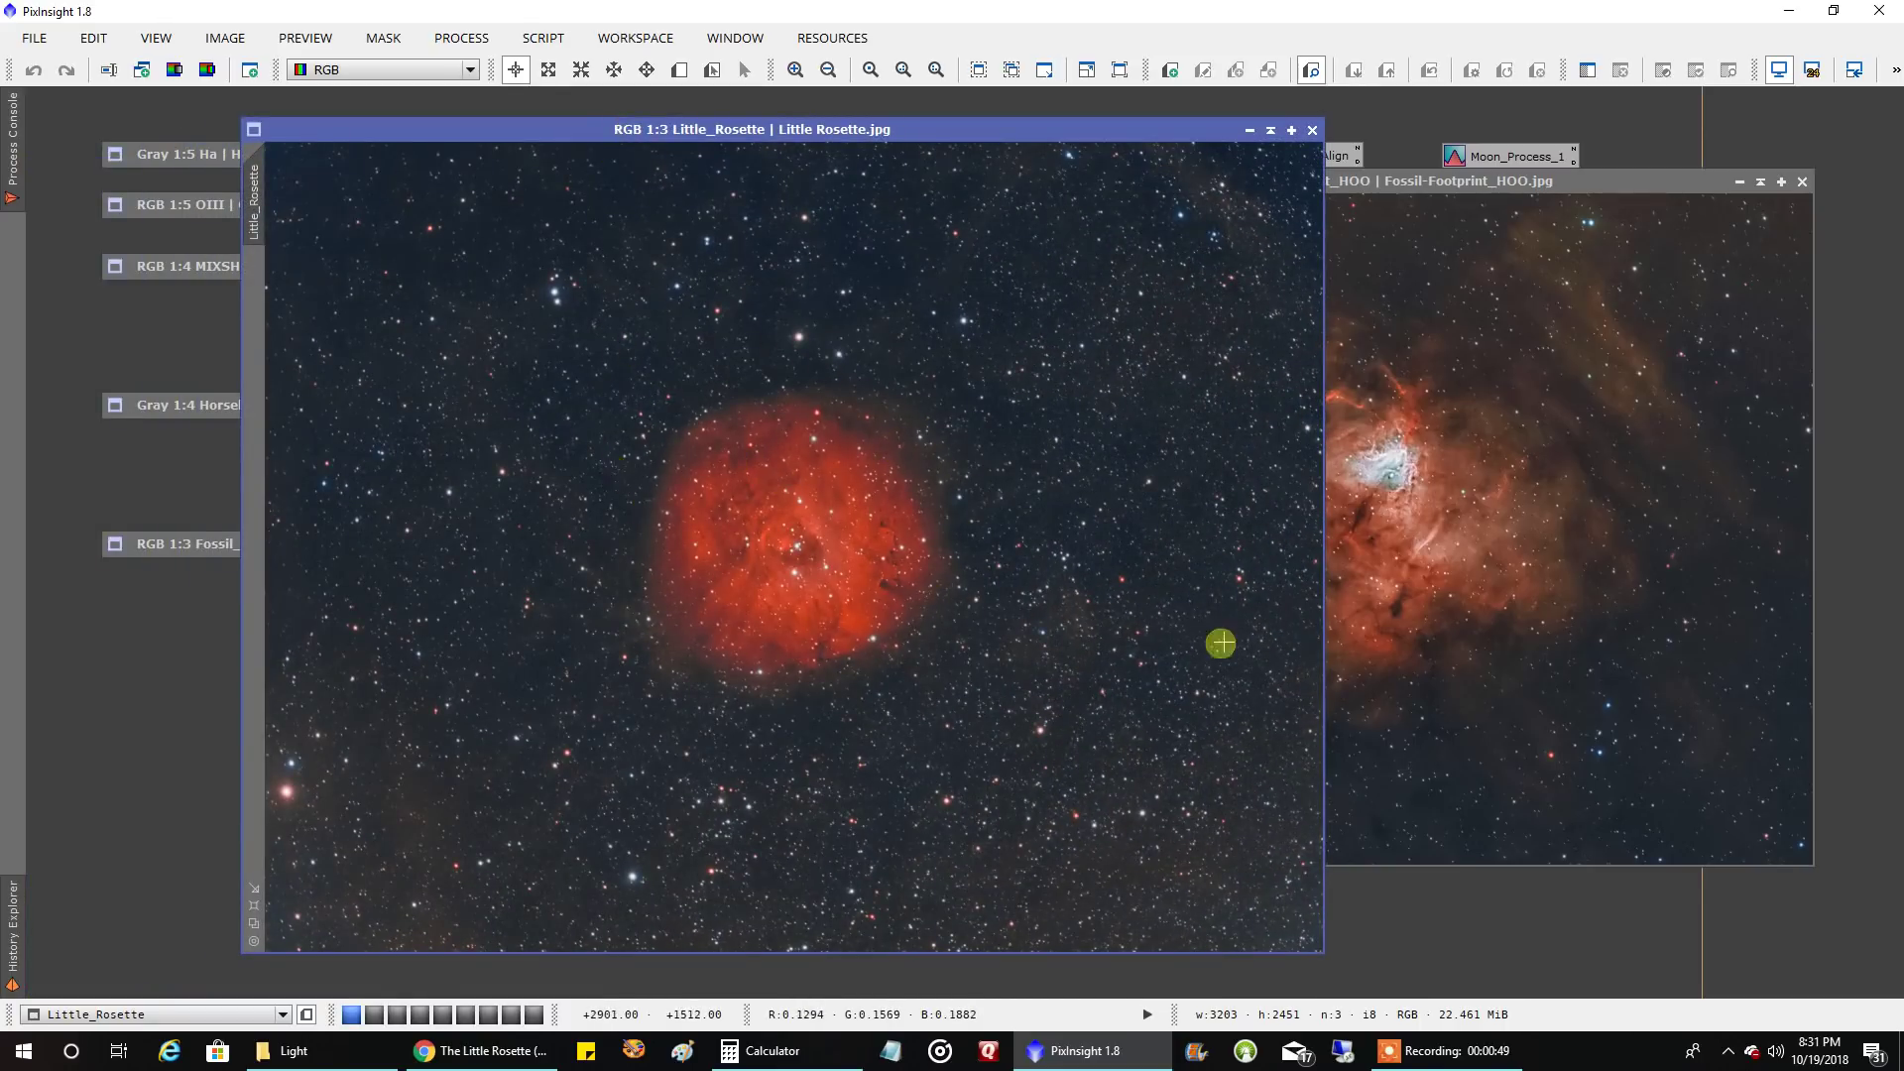
left_click(1252, 130)
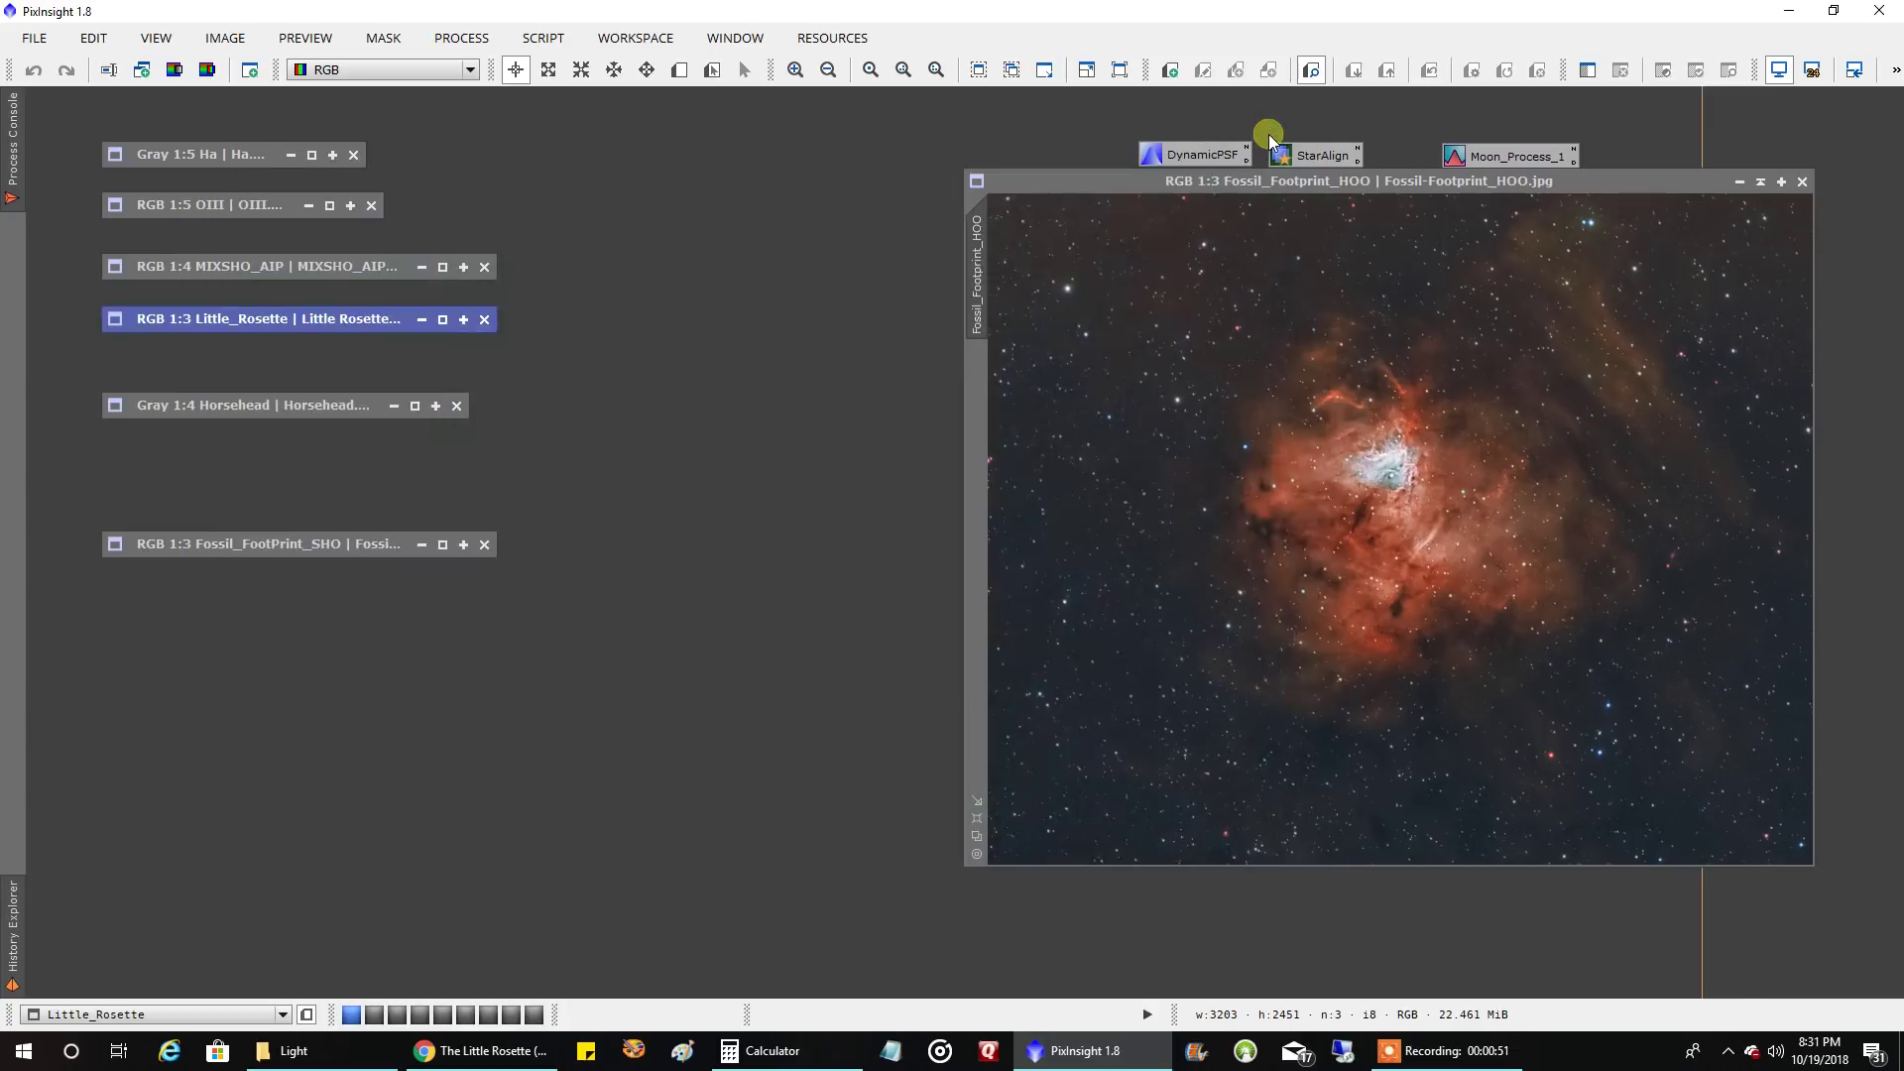
left_click(1756, 182)
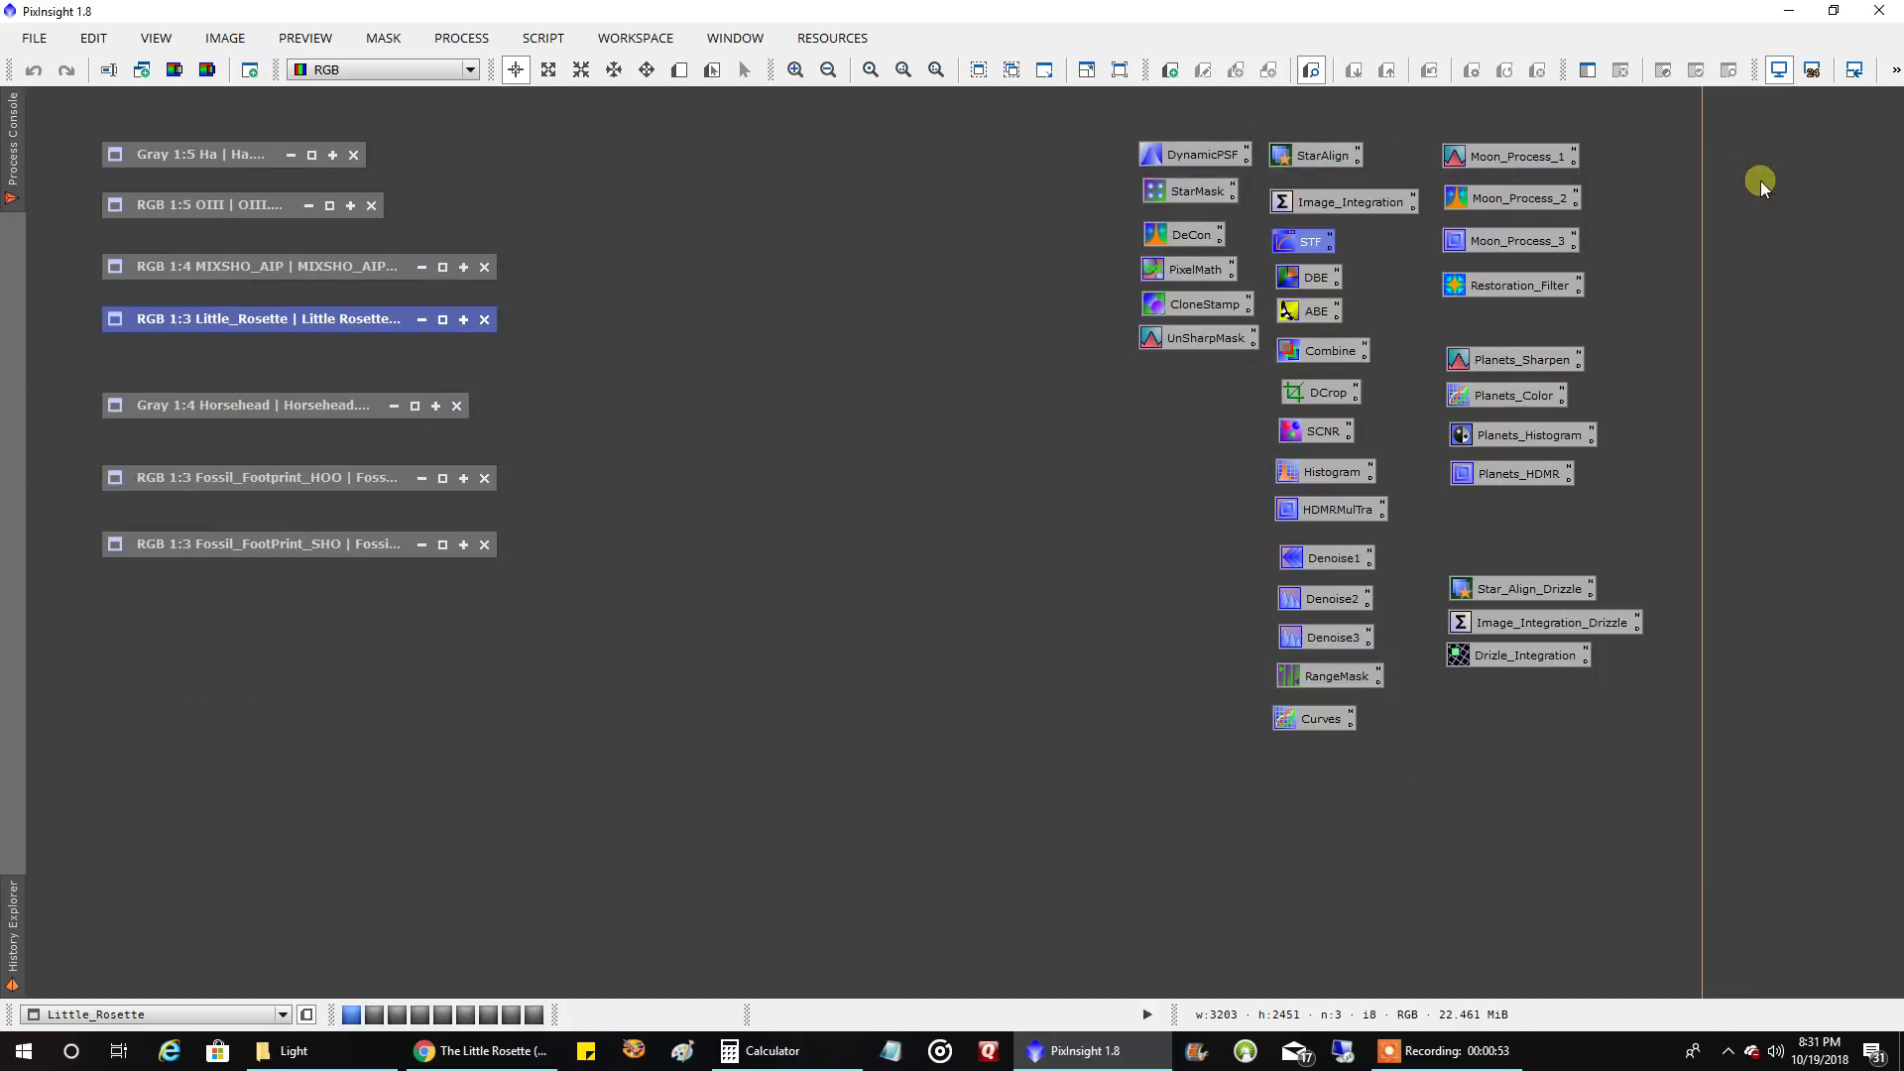